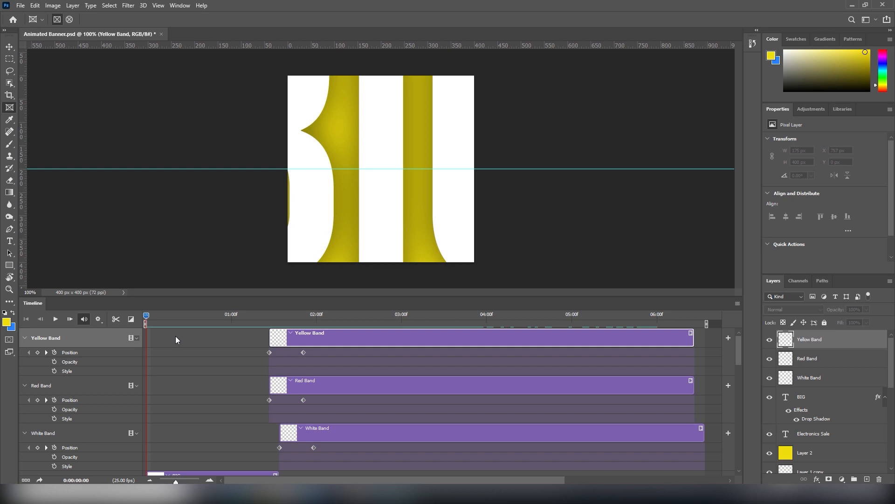
# Step: Play back the finished banner animation from the start to preview its text, image and colour band transitions
pyautogui.press('space')
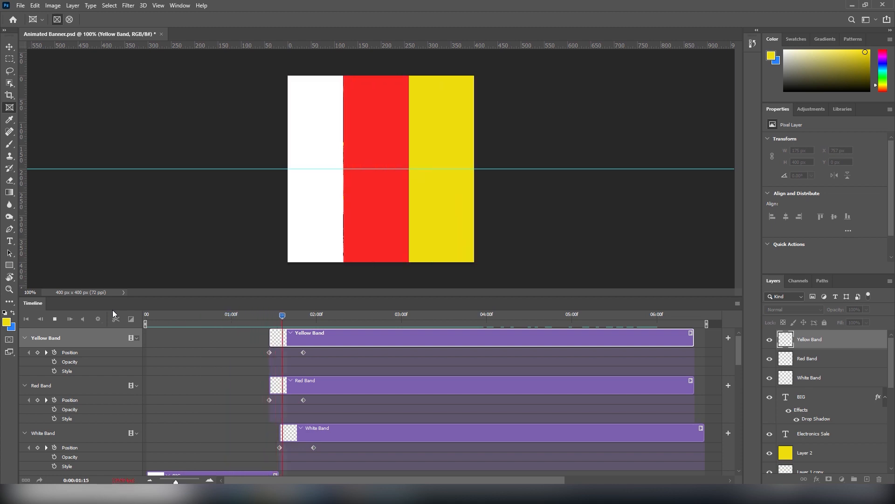
pyautogui.press('space')
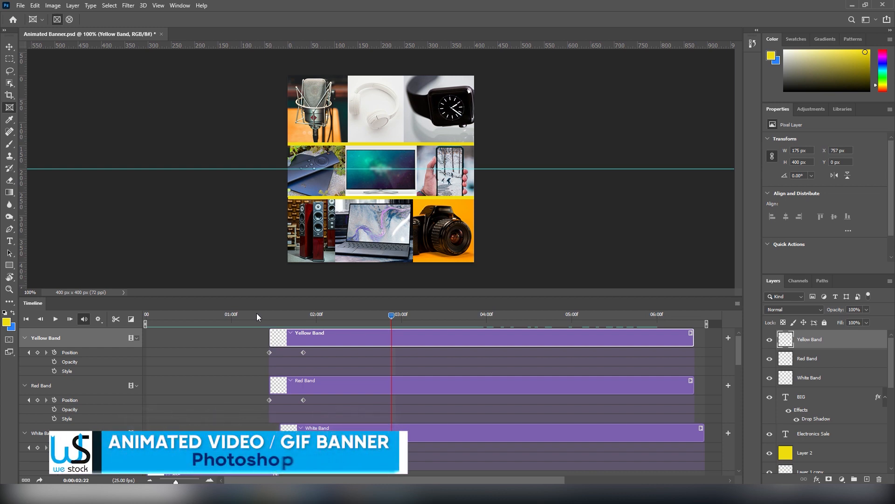
pyautogui.click(26, 319)
pyautogui.press('space')
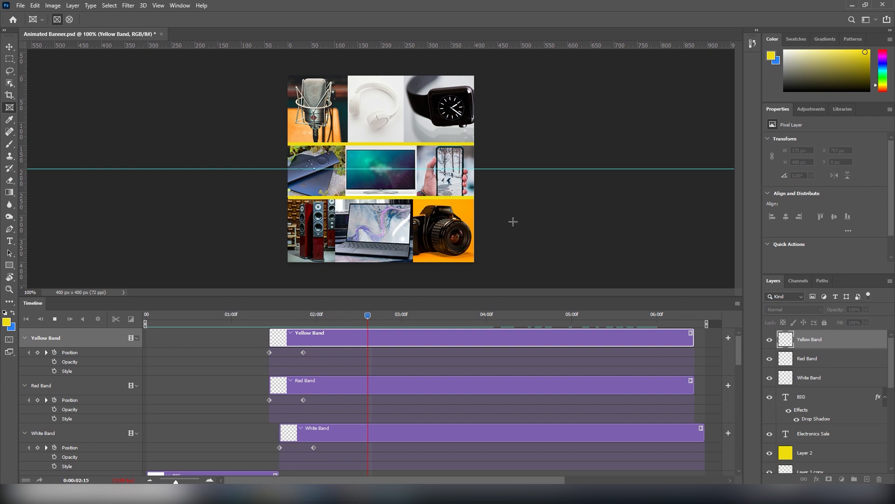
pyautogui.press('space')
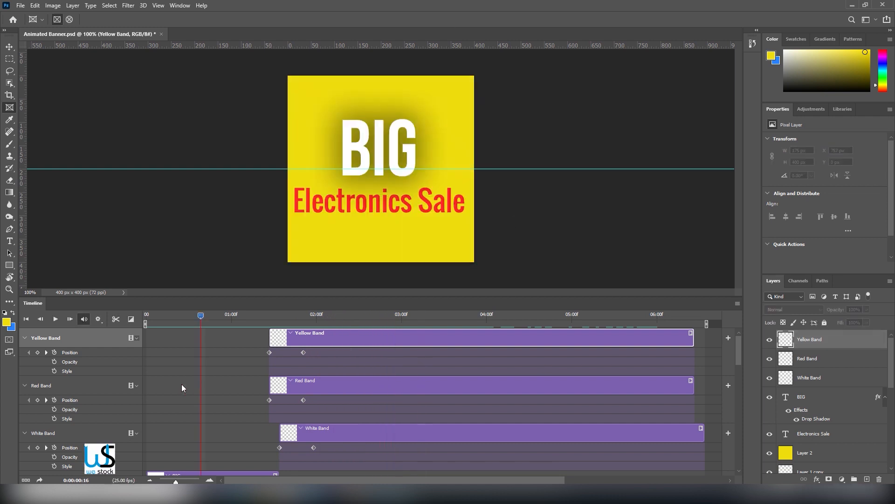
pyautogui.press('space')
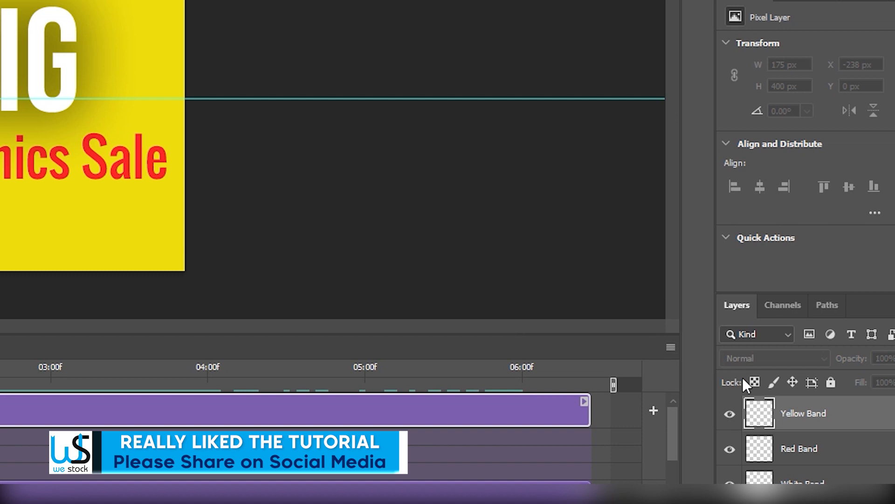
# Step: Delete the banner's existing animation timeline and close the Timeline panel group
pyautogui.click(671, 347)
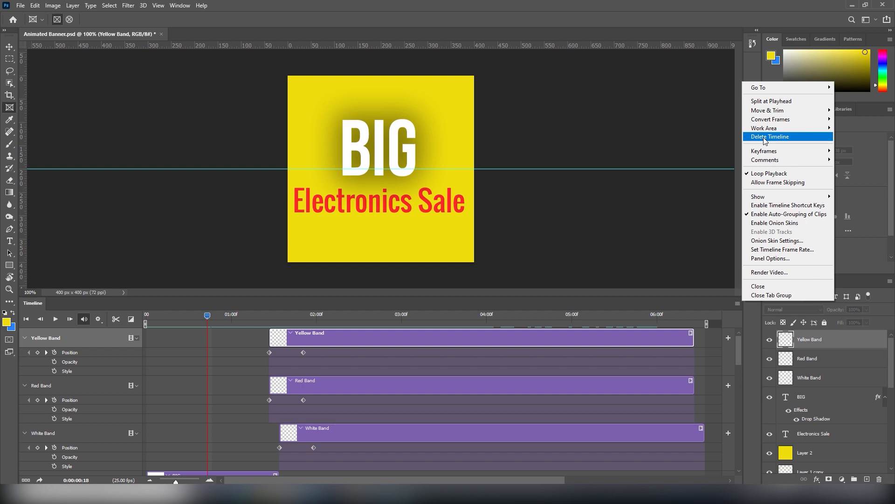
pyautogui.click(765, 140)
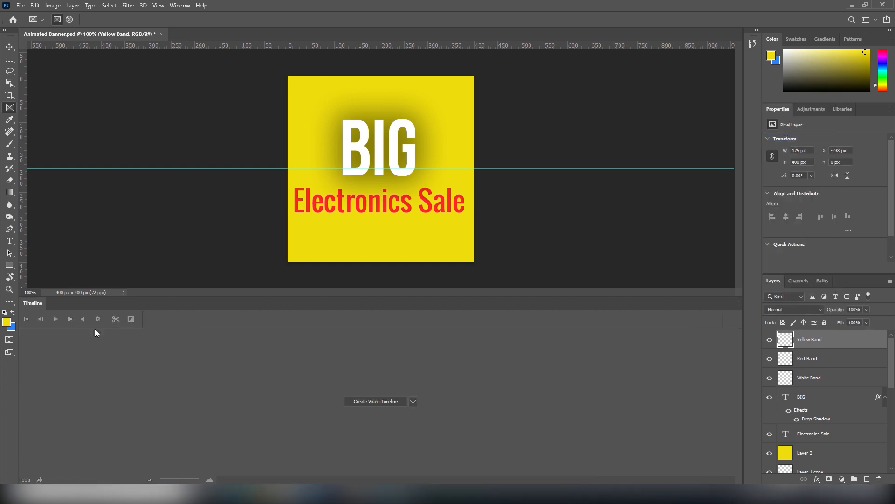
pyautogui.click(737, 303)
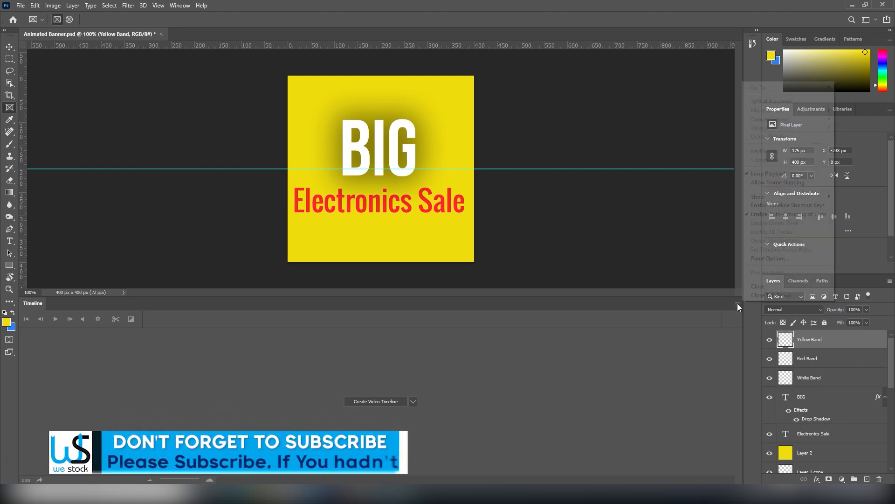
pyautogui.click(765, 295)
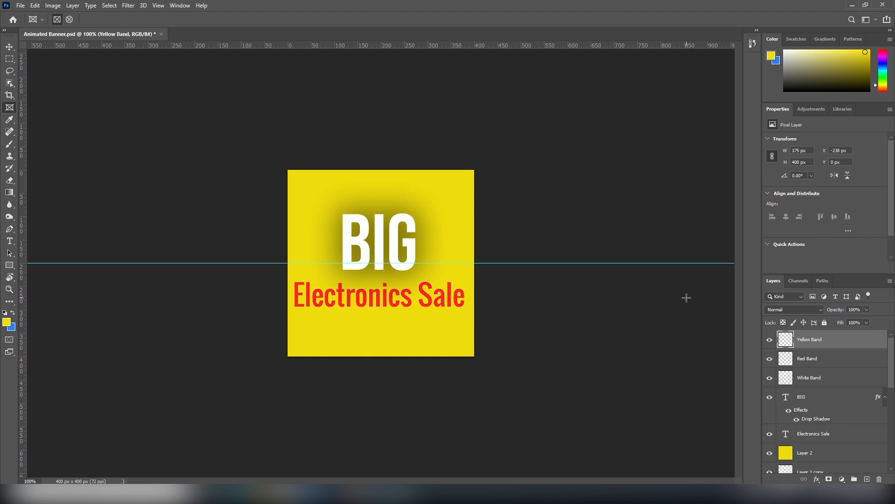
# Step: Examine the document's image size settings and the stack of layers that make up the banner
pyautogui.hotkey('alt', 'i')
pyautogui.press('i')
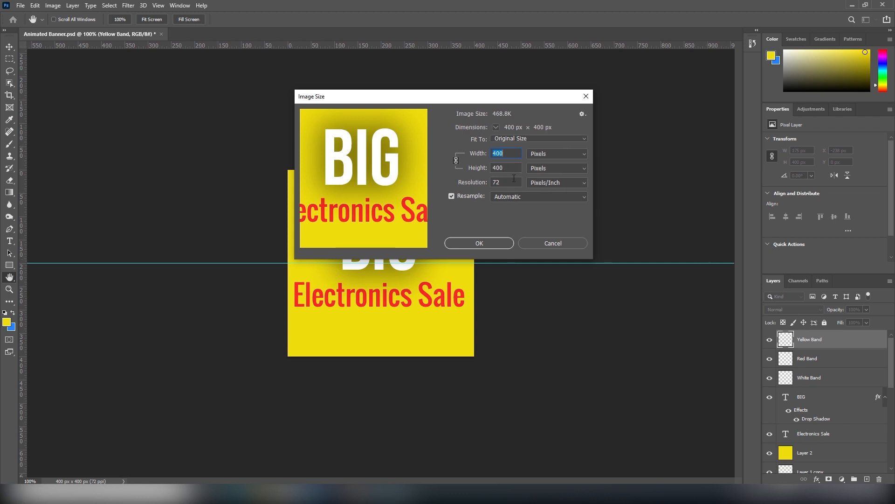
pyautogui.click(546, 242)
pyautogui.press('k')
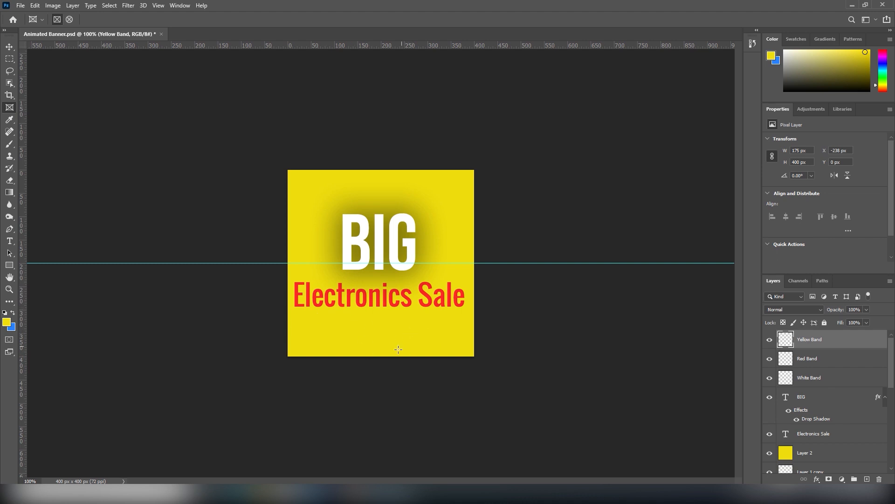
pyautogui.scroll(-1, 803, 416)
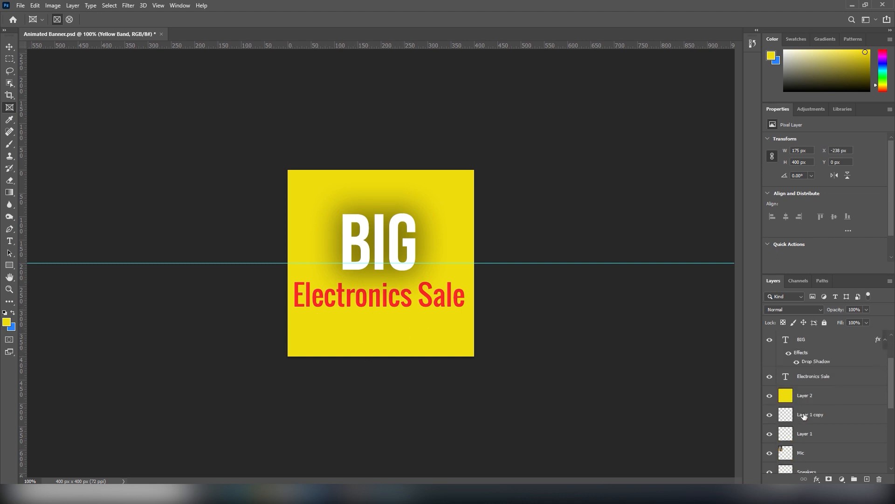
pyautogui.scroll(3, 800, 419)
pyautogui.scroll(-2, 825, 417)
pyautogui.scroll(-2, 818, 411)
pyautogui.scroll(4, 808, 442)
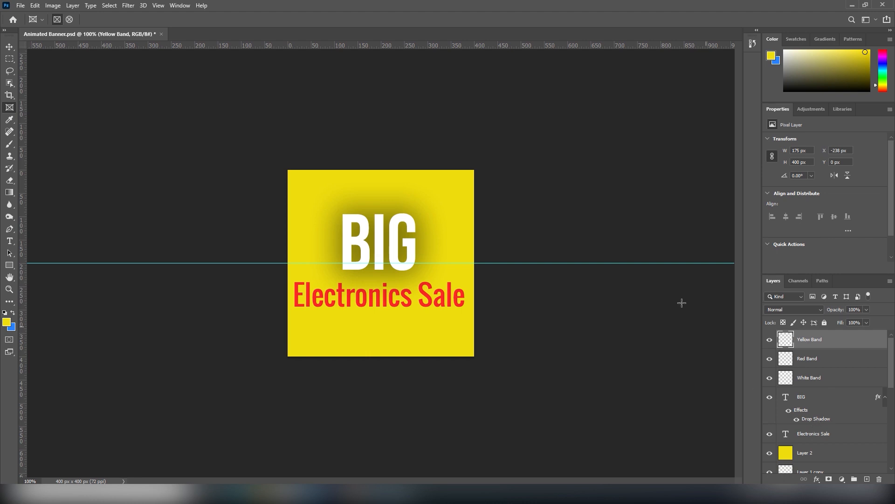
# Step: Show the Timeline panel and create a new video timeline rather than a frame animation
pyautogui.click(180, 5)
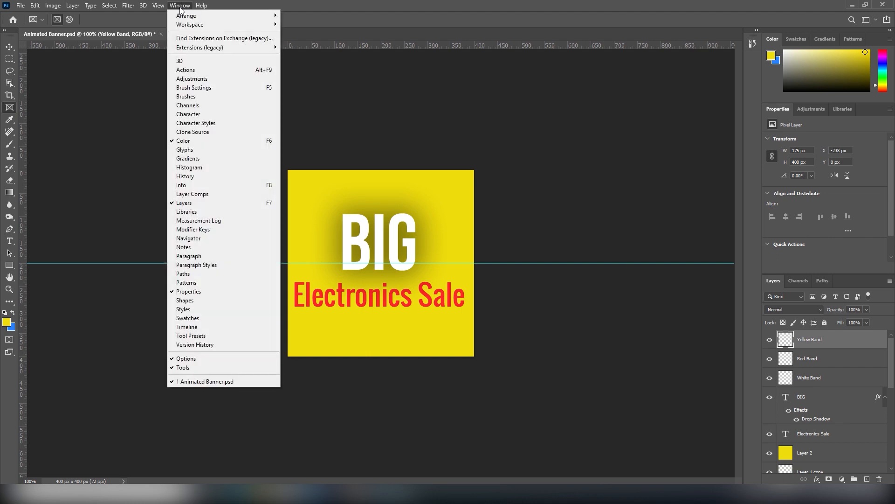
pyautogui.click(192, 327)
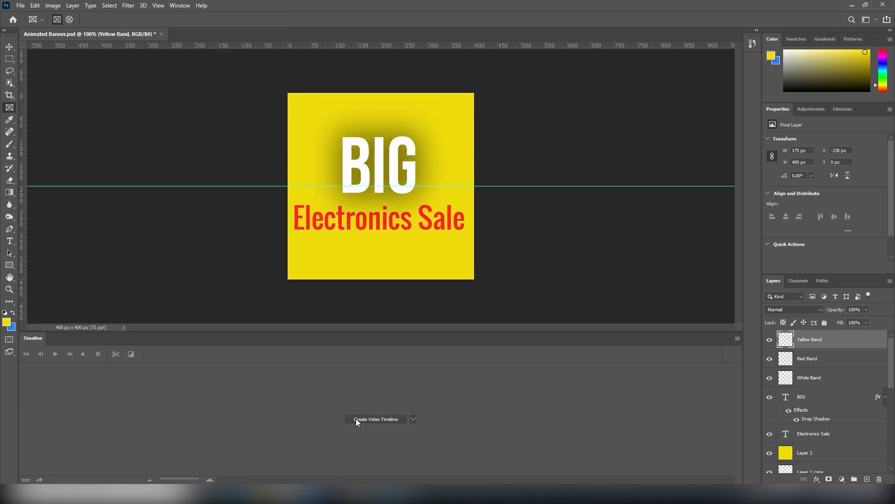
pyautogui.click(412, 420)
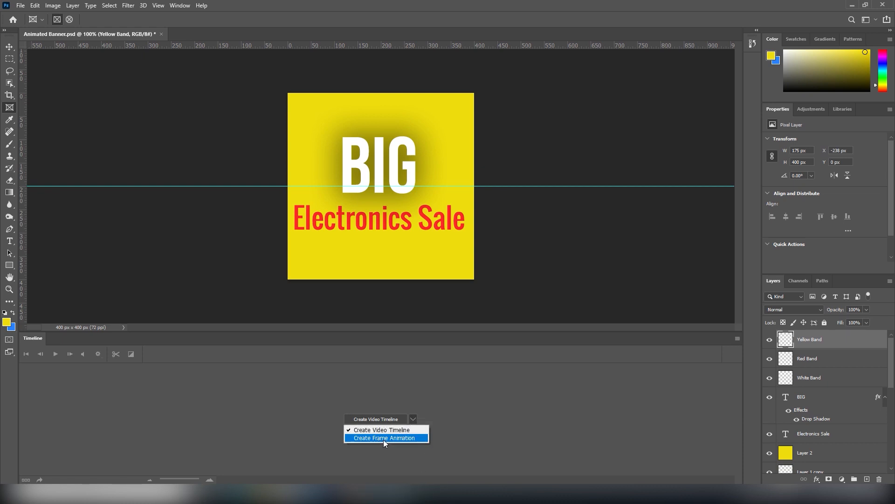
pyautogui.click(383, 438)
pyautogui.click(413, 419)
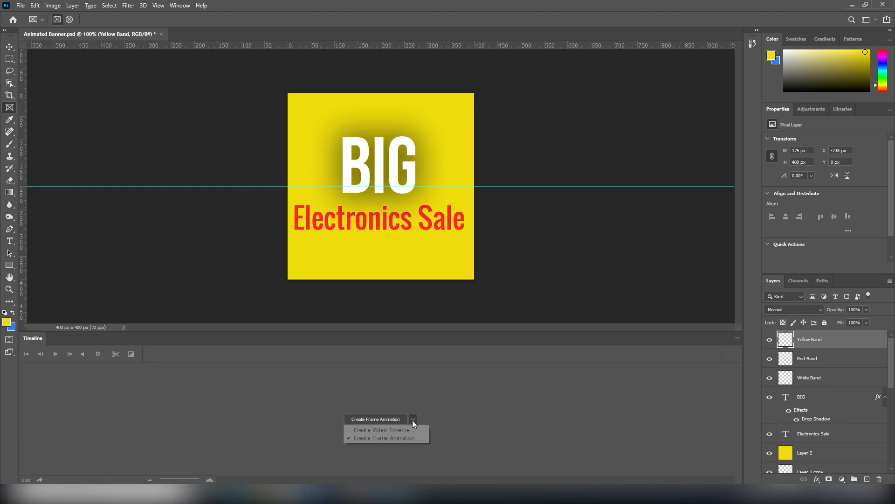
pyautogui.click(360, 431)
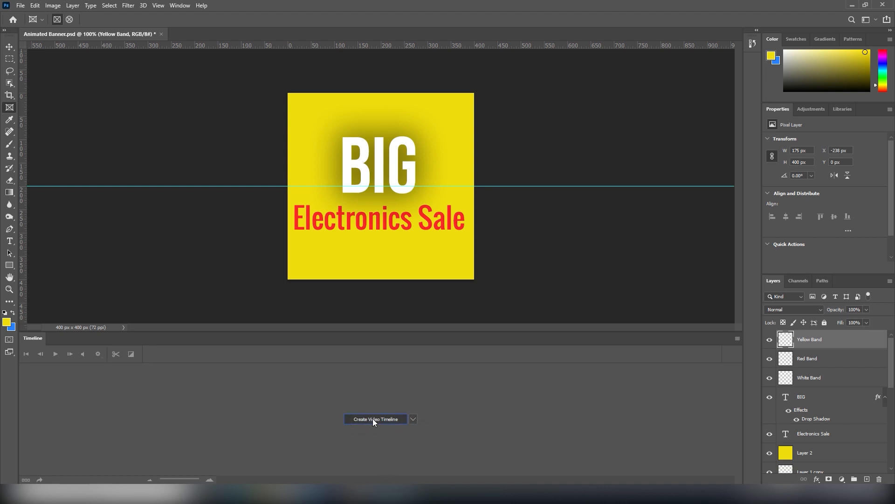
pyautogui.click(373, 418)
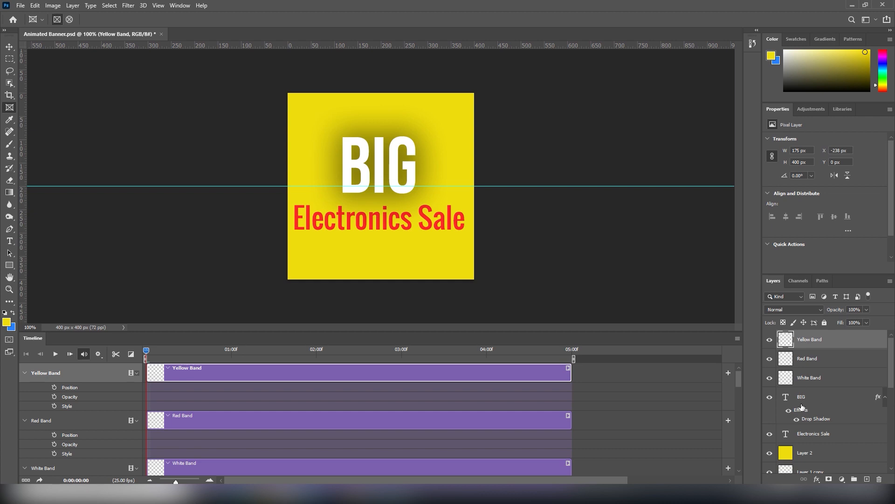
# Step: Set the timeline frame rate to 25 fps
pyautogui.moveTo(737, 377); pyautogui.dragTo(748, 341)
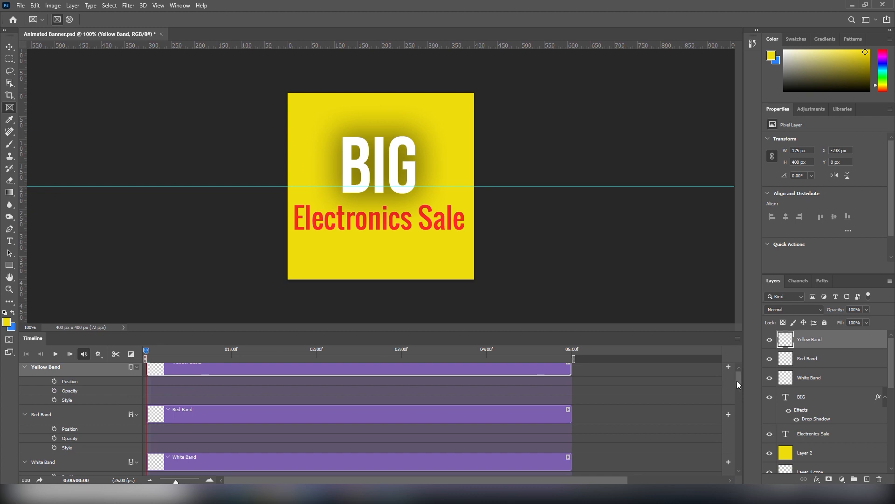
pyautogui.moveTo(738, 384); pyautogui.dragTo(737, 364)
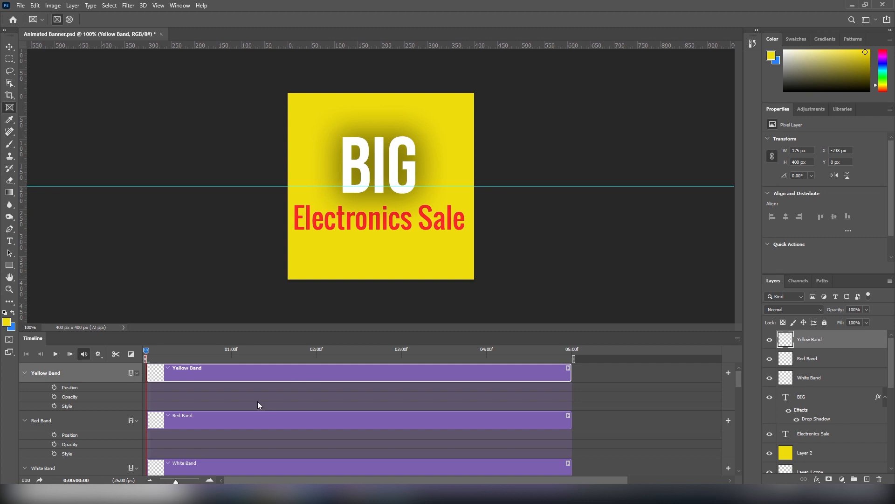
pyautogui.click(737, 338)
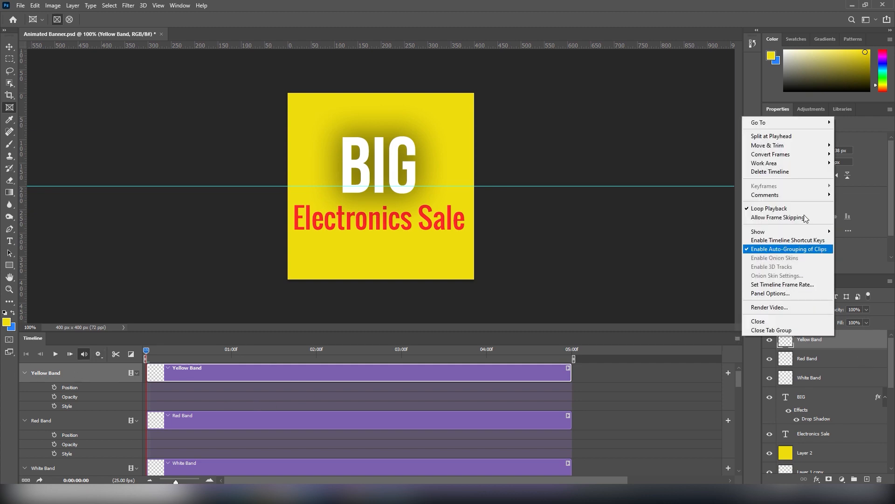
pyautogui.click(767, 291)
pyautogui.click(432, 155)
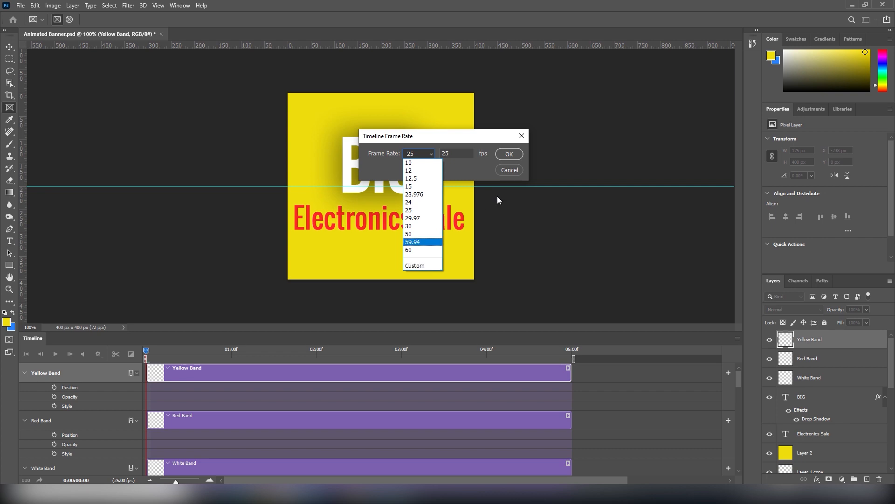
pyautogui.click(413, 214)
pyautogui.click(508, 154)
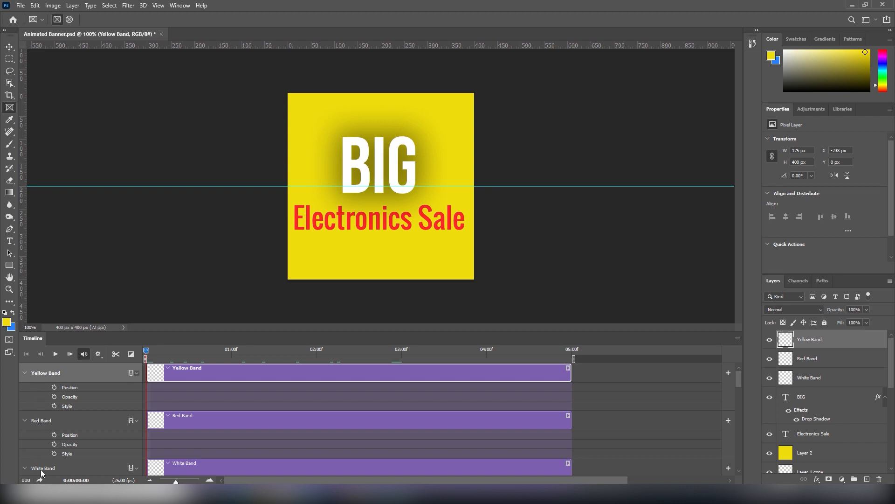
# Step: Collapse the Yellow Band, Red Band and White Band tracks and move their clips together to start at about 03:00f
pyautogui.click(24, 373)
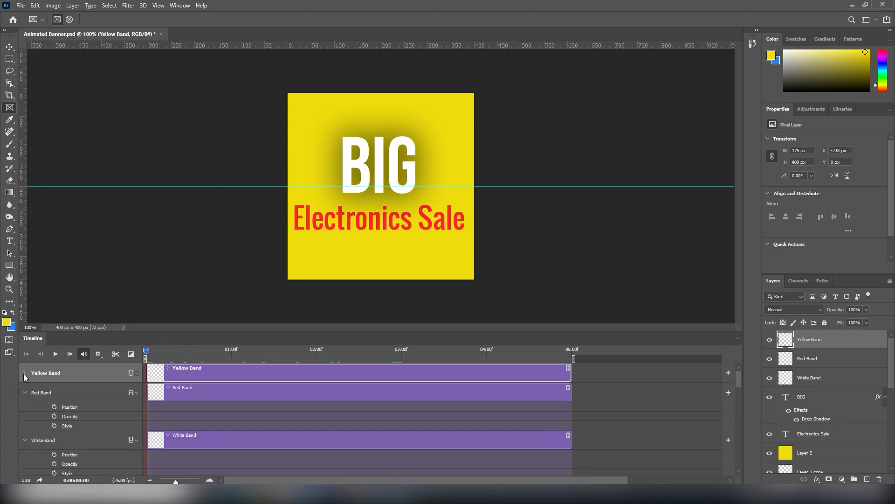
pyautogui.click(24, 392)
pyautogui.click(70, 411)
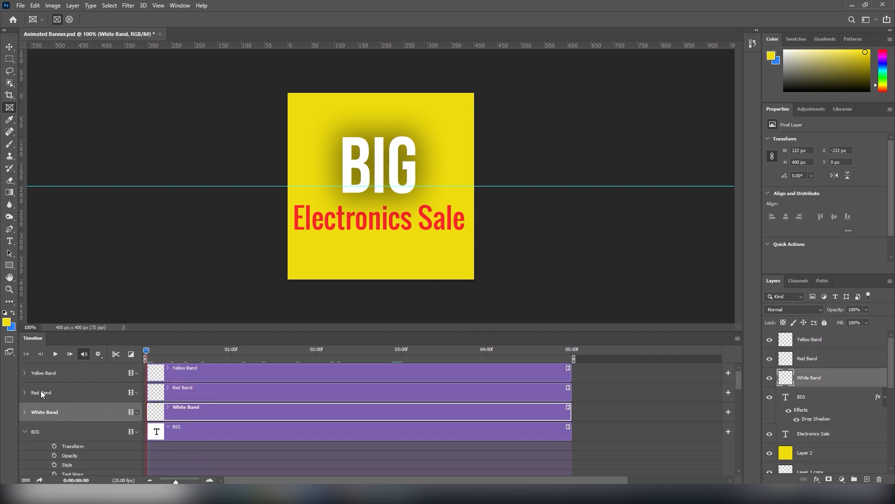
pyautogui.keyDown('shift'); pyautogui.click(55, 373); pyautogui.keyUp('shift')
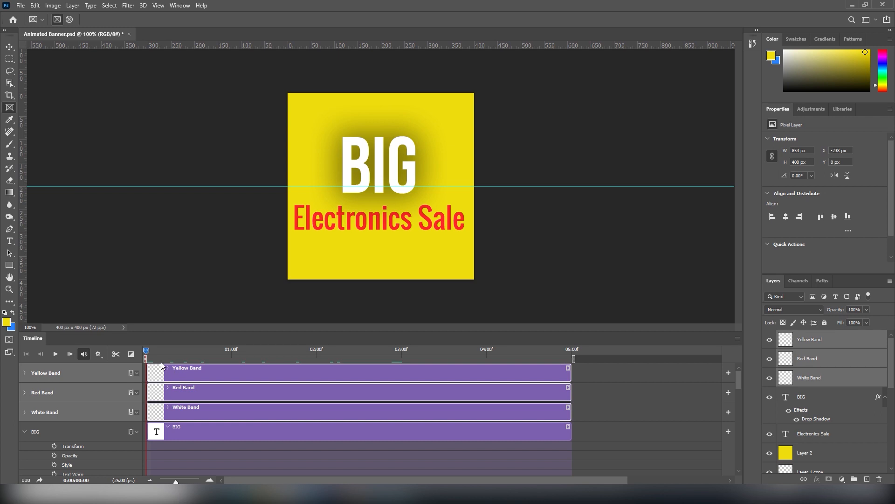
pyautogui.moveTo(206, 370); pyautogui.dragTo(426, 377)
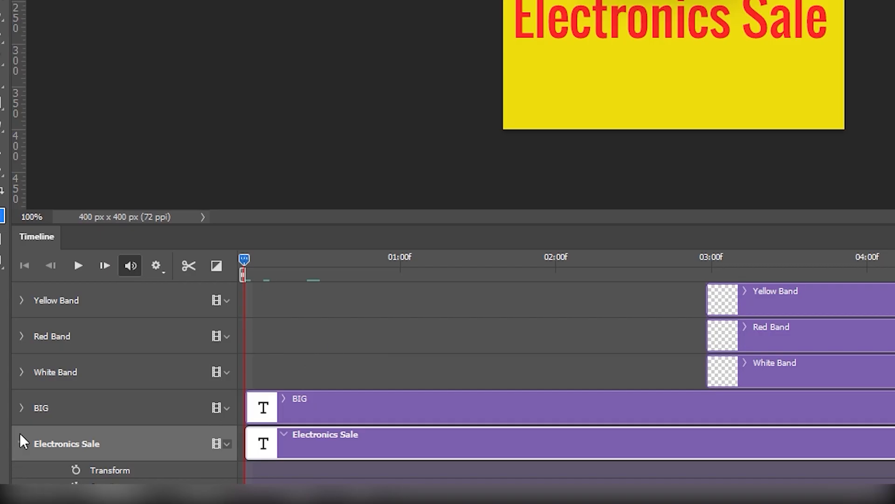
# Step: Collapse the Electronics Sale track in the timeline and deselect all layers
pyautogui.click(21, 443)
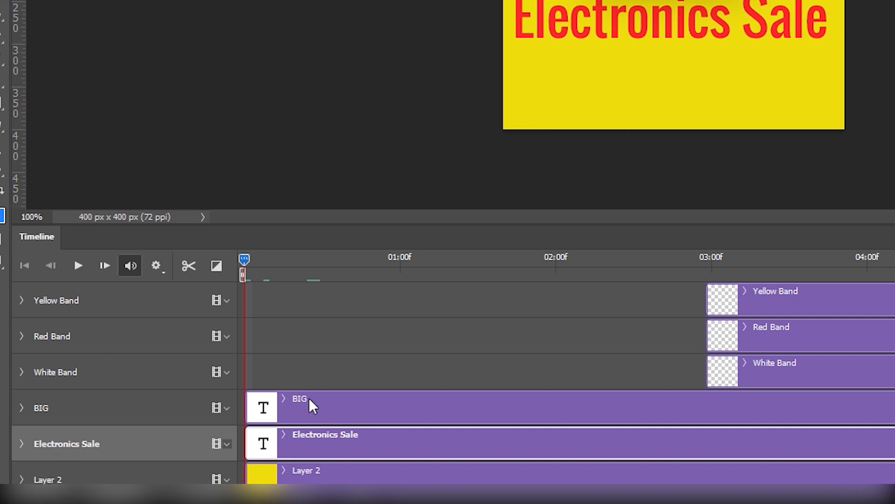
pyautogui.scroll(-1, 310, 406)
pyautogui.click(49, 449)
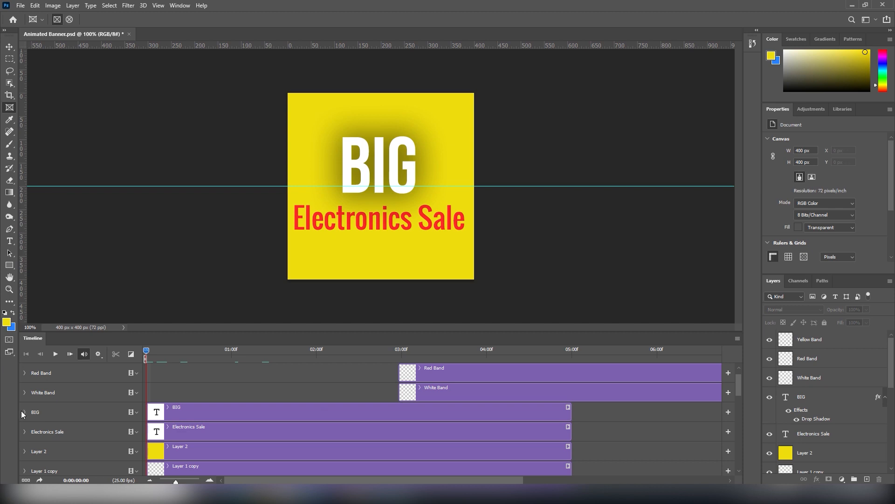
# Step: Add Transform keyframes to the BIG text layer at the start of the timeline and about 0.4 seconds in
pyautogui.click(24, 412)
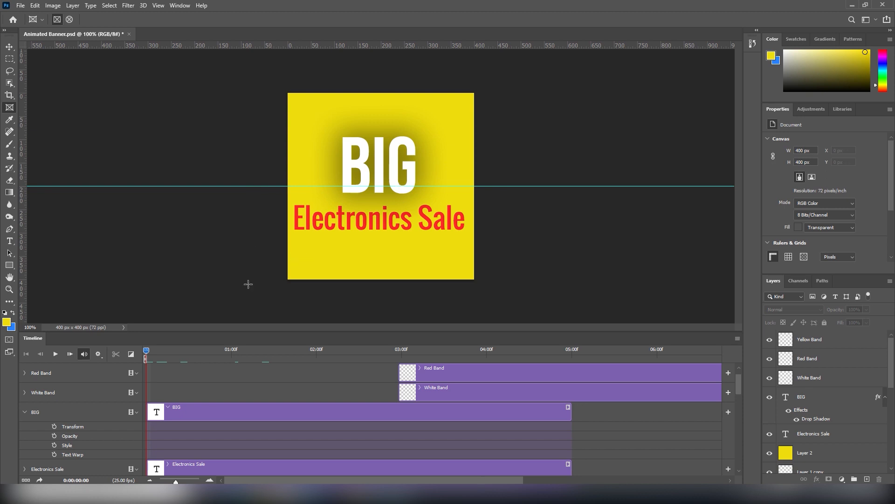
pyautogui.click(54, 426)
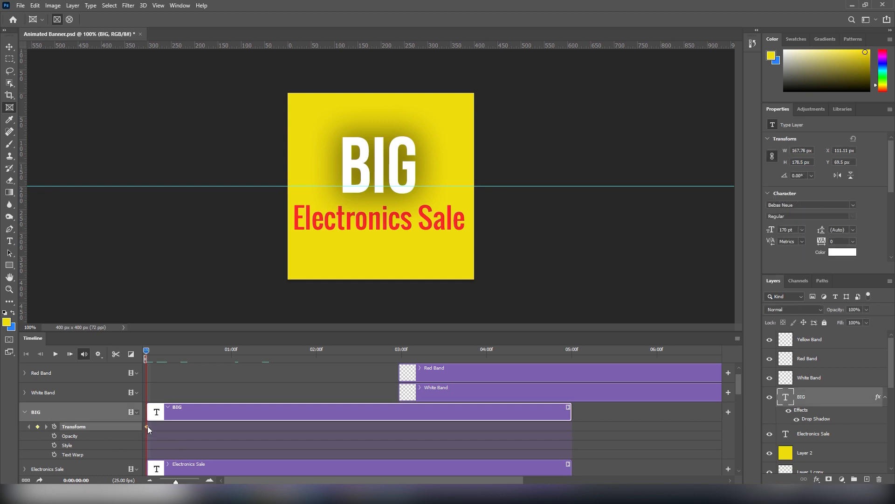
pyautogui.moveTo(152, 351); pyautogui.dragTo(180, 355)
pyautogui.click(38, 426)
# Step: Scale the BIG text up to about 1017% at its Transform keyframe at the start of the timeline
pyautogui.moveTo(181, 404); pyautogui.dragTo(116, 410)
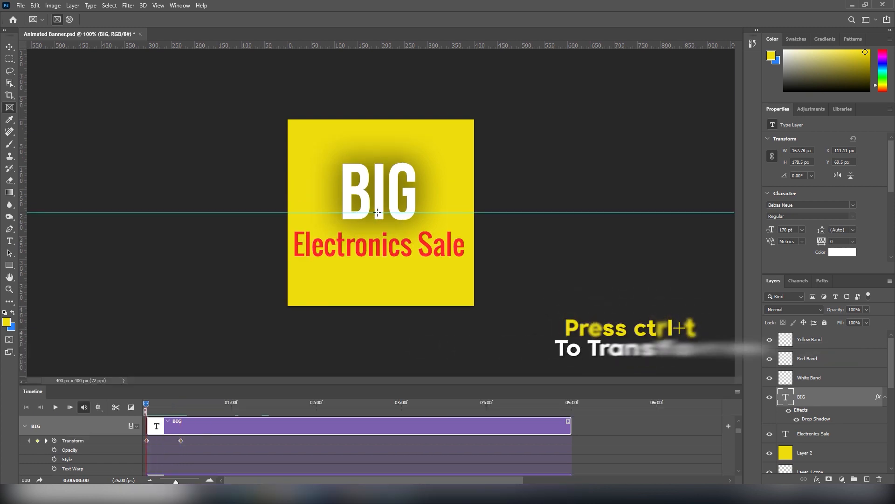
pyautogui.hotkey('ctrl', 't')
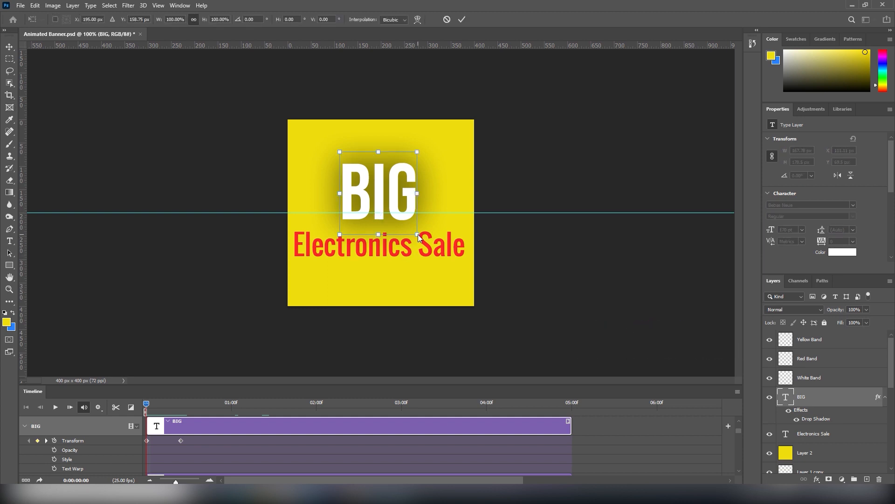
pyautogui.moveTo(417, 234); pyautogui.dragTo(795, 503)
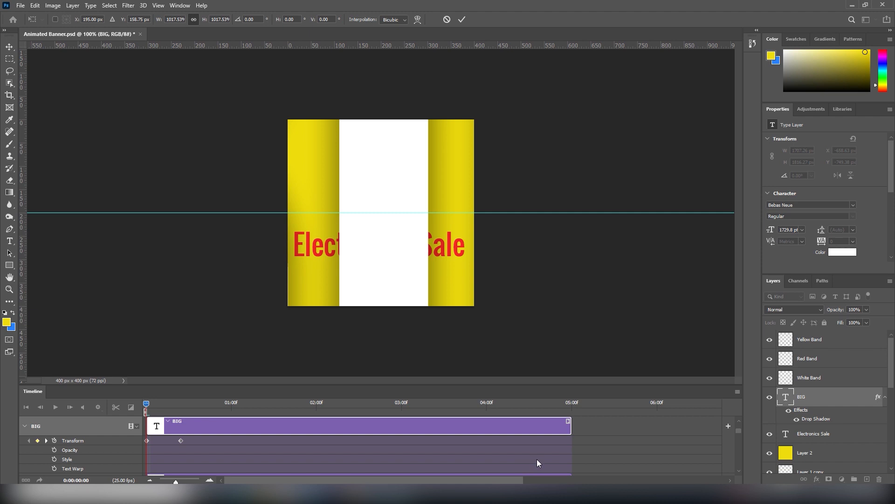
pyautogui.click(463, 20)
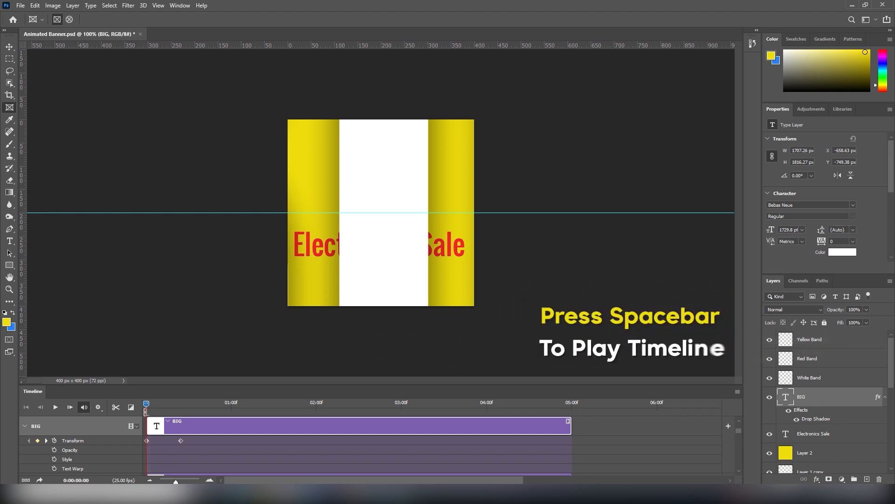
# Step: Play the opening second of the timeline twice to check the BIG text's scale-down animation
pyautogui.press('space')
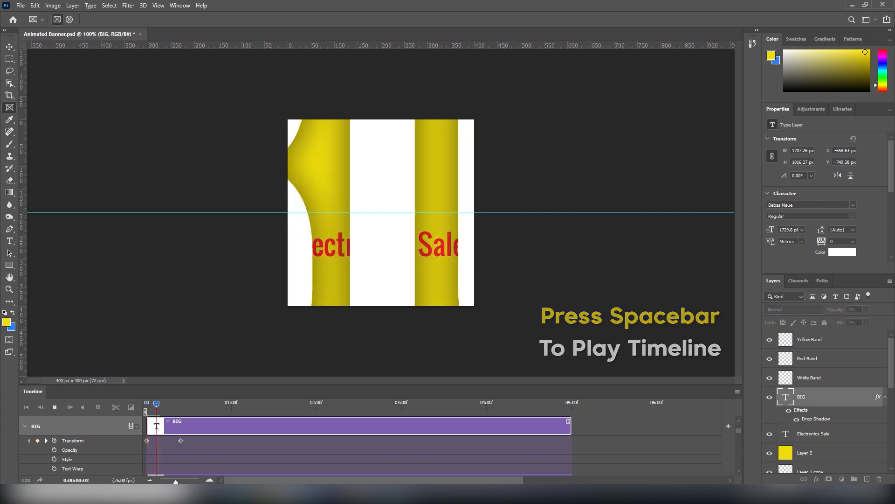
pyautogui.press('space')
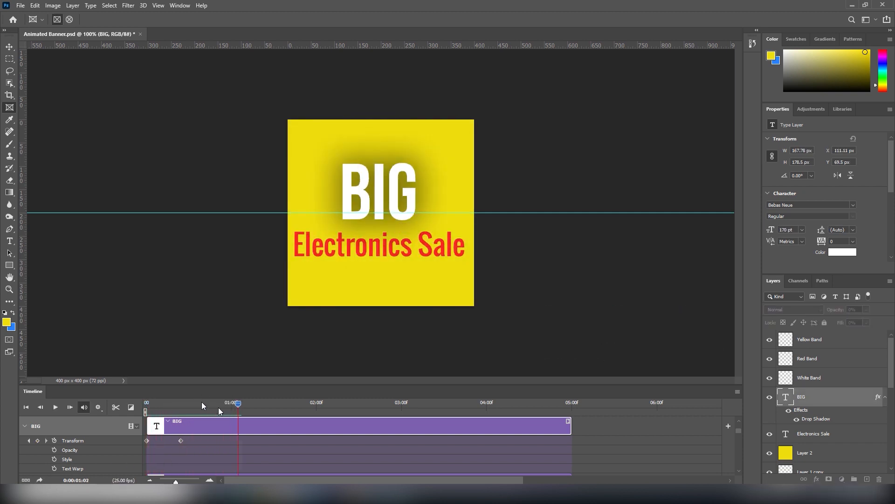
pyautogui.press('space')
pyautogui.press('space')
pyautogui.moveTo(231, 403); pyautogui.dragTo(135, 423)
pyautogui.press('space')
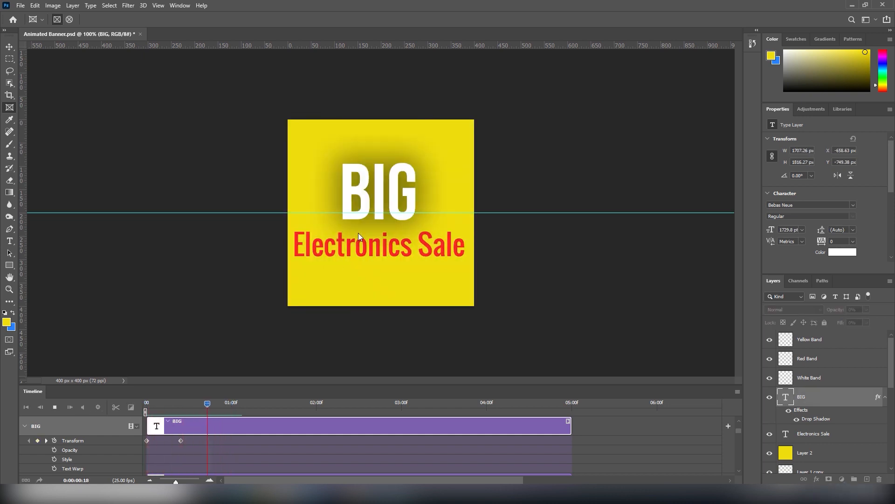
pyautogui.press('space')
# Step: Expand the Electronics Sale track and add Transform keyframes at the start of the timeline and at frame 14
pyautogui.scroll(-4, 196, 447)
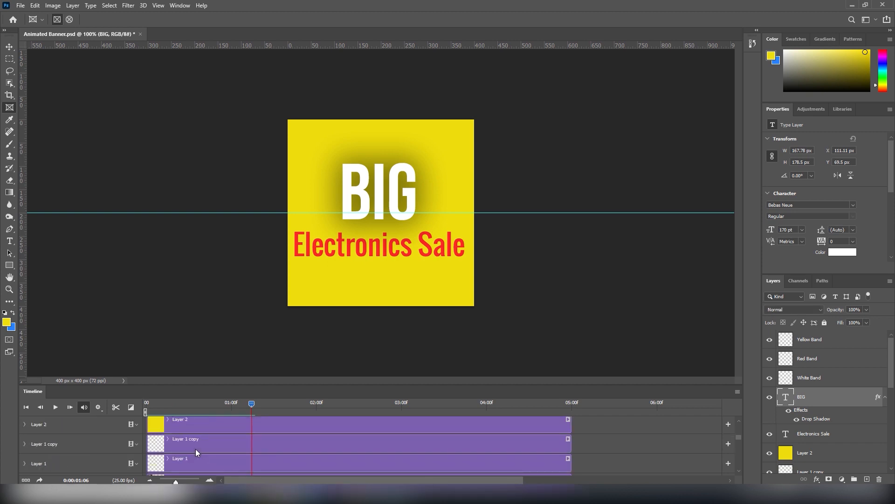
pyautogui.scroll(3, 191, 451)
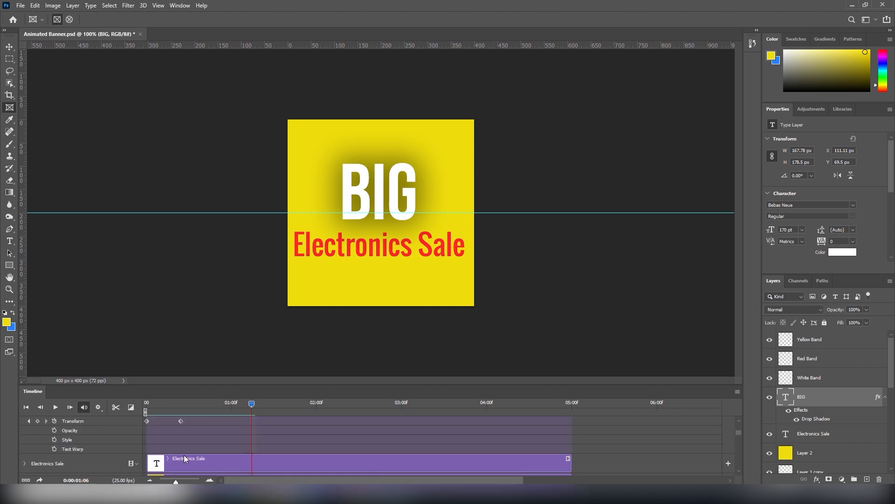
pyautogui.click(24, 463)
pyautogui.scroll(-2, 210, 436)
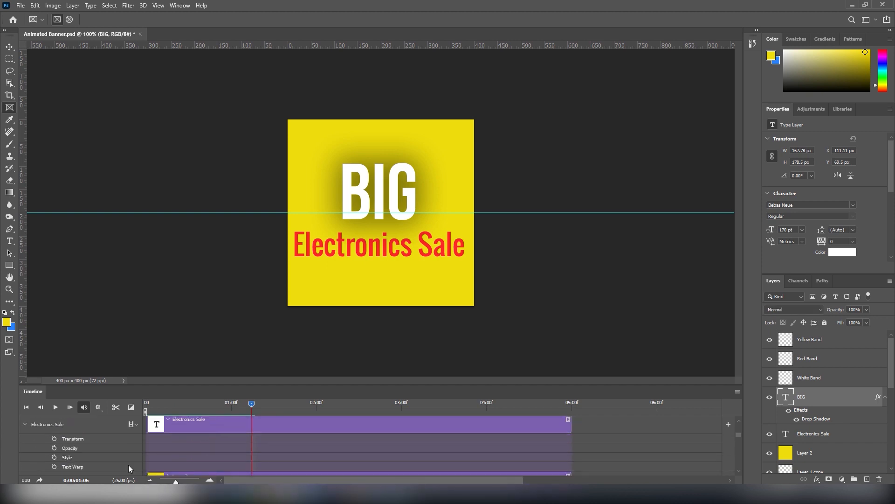
pyautogui.press('Home')
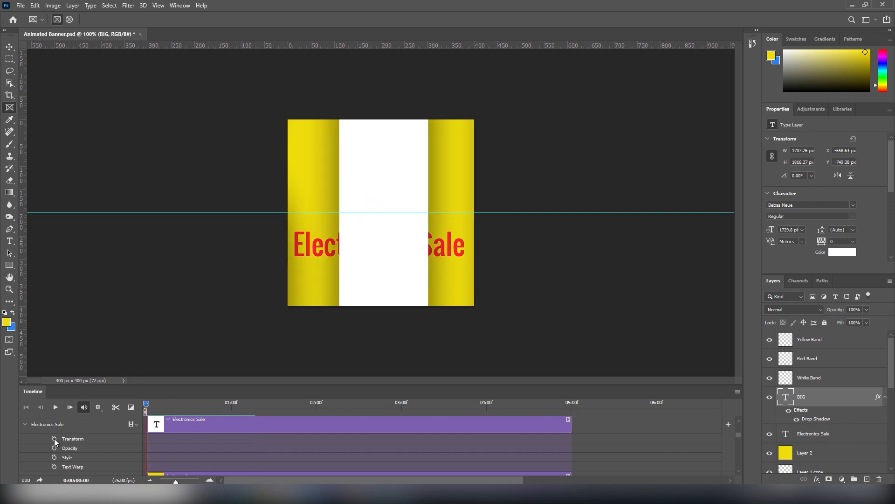
pyautogui.click(55, 439)
pyautogui.moveTo(171, 405); pyautogui.dragTo(195, 404)
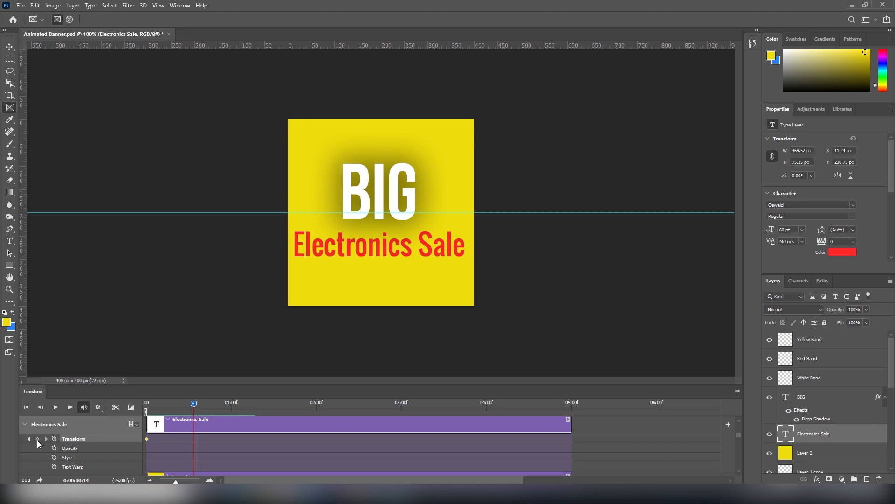
pyautogui.press('Home')
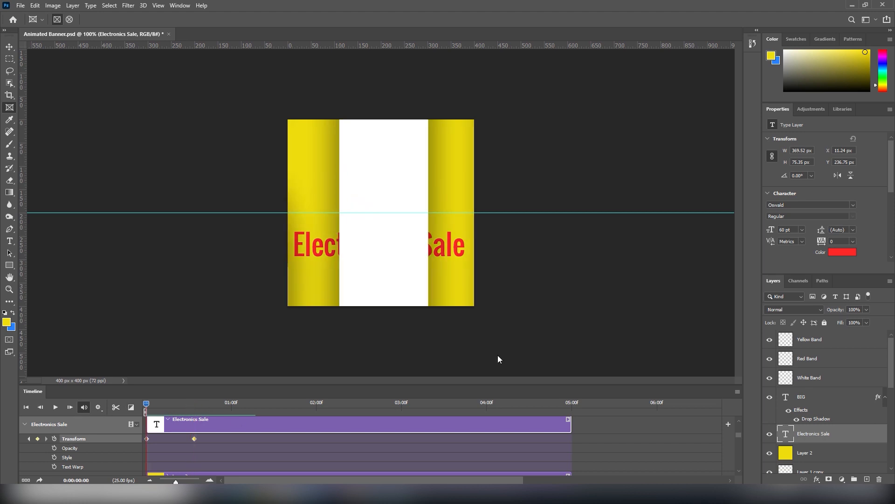
# Step: Move the Electronics Sale text straight down below the canvas at its first Transform keyframe, to about Y 410 px, and preview it
pyautogui.press('v')
pyautogui.click(147, 439)
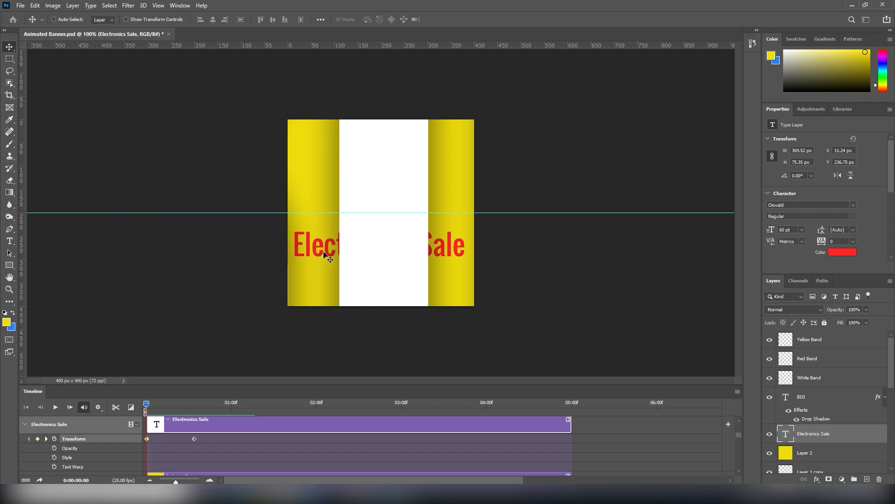
pyautogui.moveTo(327, 254); pyautogui.dragTo(327, 335)
pyautogui.press('space')
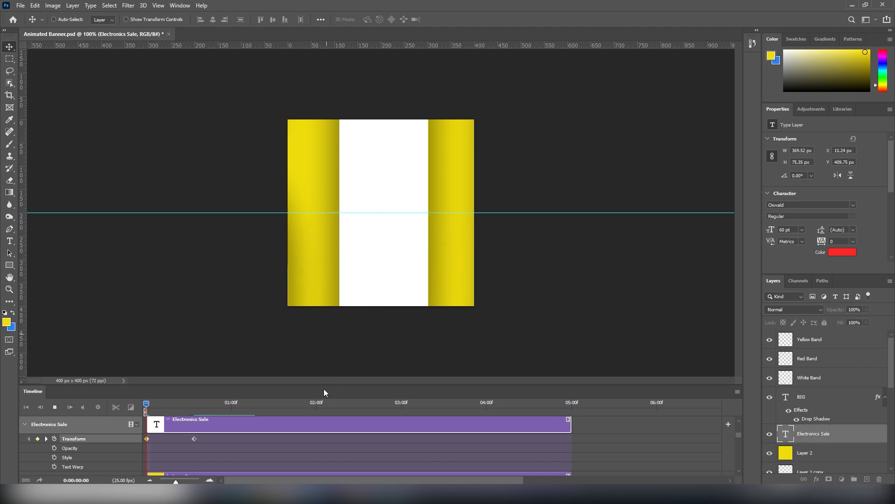
pyautogui.press('space')
# Step: Shift the second Electronics Sale Transform keyframe earlier to about 0.4 seconds and replay the animation from the start
pyautogui.moveTo(194, 439); pyautogui.dragTo(183, 444)
pyautogui.moveTo(166, 405); pyautogui.dragTo(56, 413)
pyautogui.press('space')
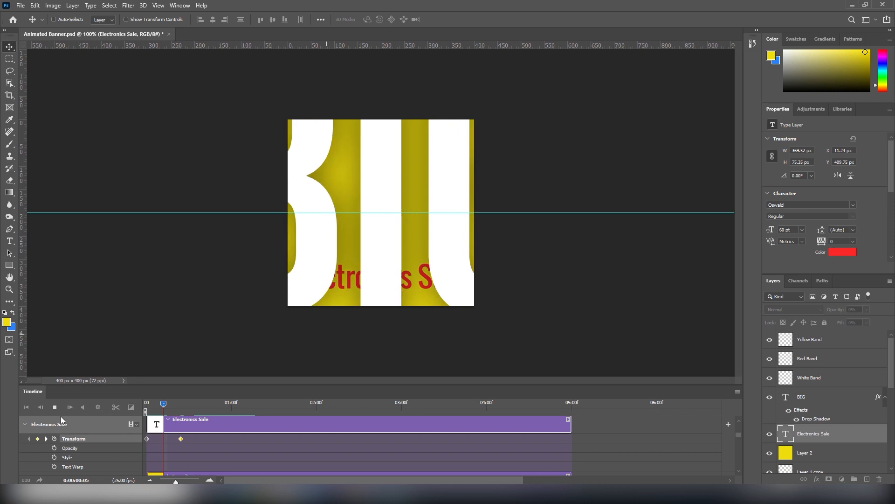
pyautogui.press('space')
pyautogui.moveTo(201, 406); pyautogui.dragTo(68, 408)
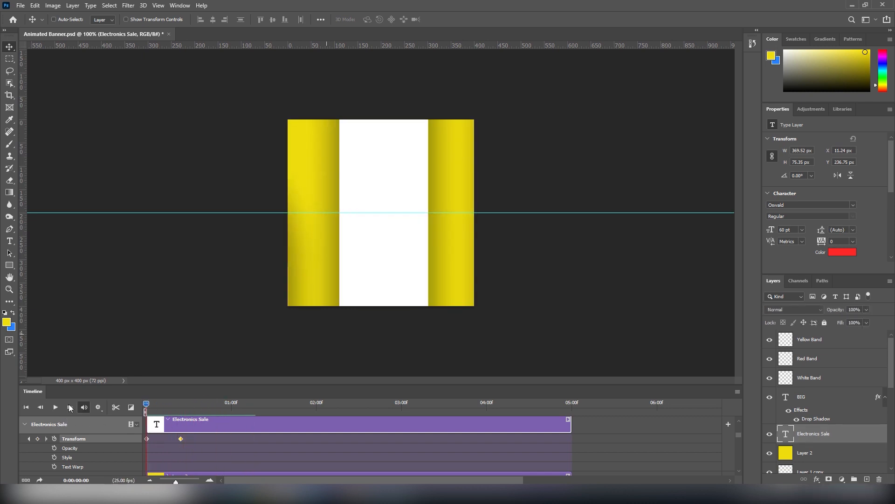
pyautogui.press('space')
pyautogui.press('space')
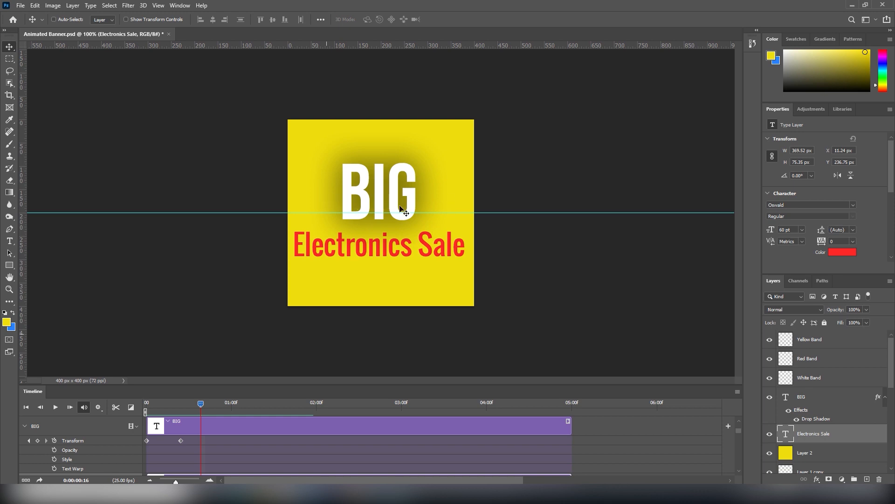
# Step: Add a third Transform keyframe to BIG at frame 23, scale the text to about 112.5% there and preview the result
pyautogui.moveTo(201, 403); pyautogui.dragTo(225, 408)
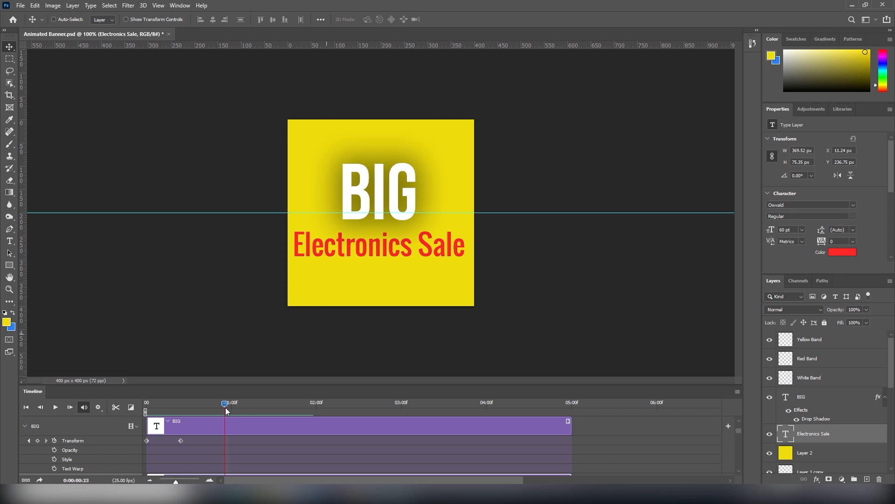
pyautogui.click(38, 440)
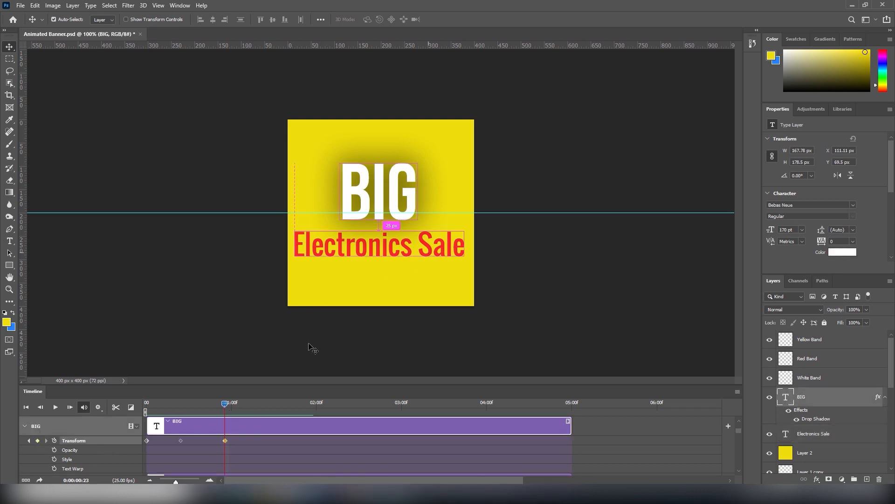
pyautogui.hotkey('ctrl', 't')
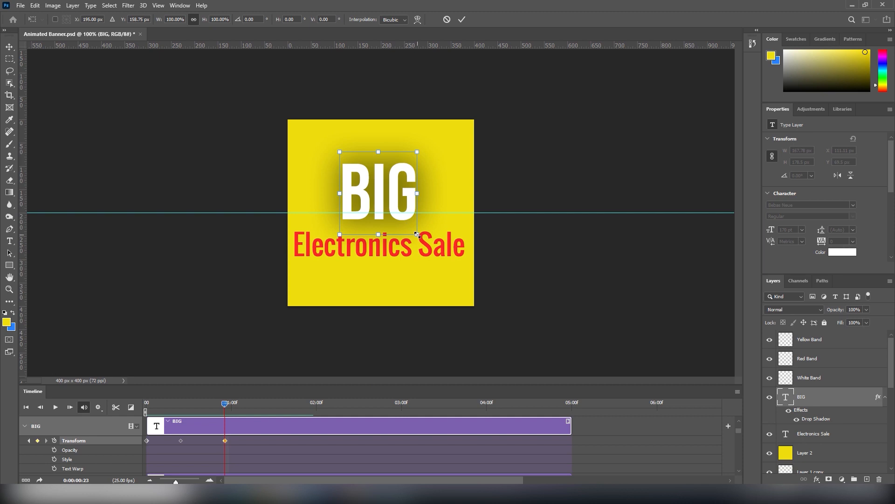
pyautogui.moveTo(418, 234); pyautogui.dragTo(422, 240)
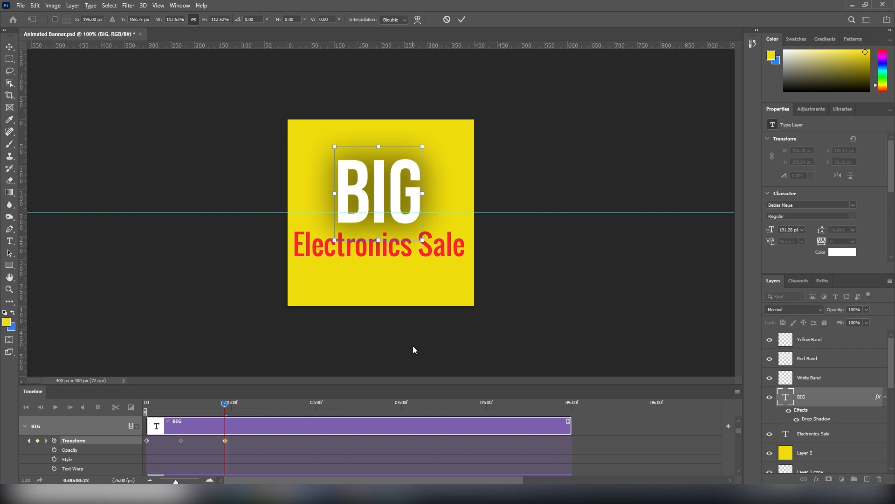
pyautogui.press('Return')
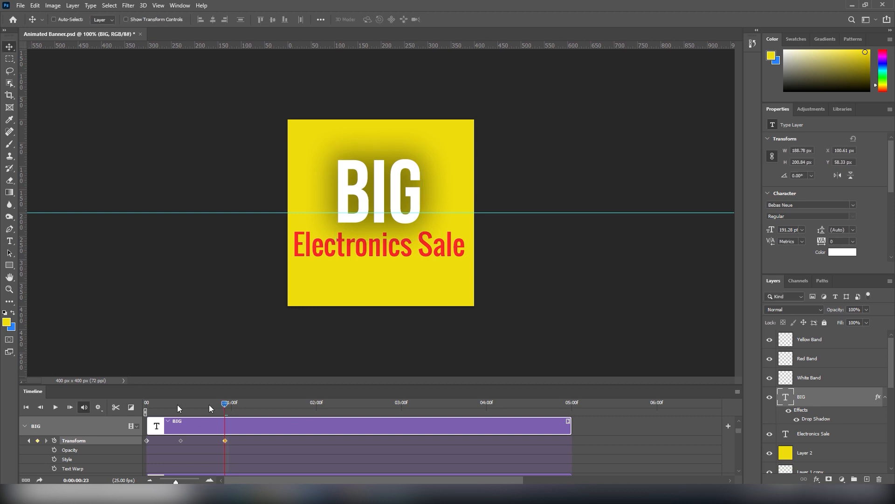
pyautogui.press('space')
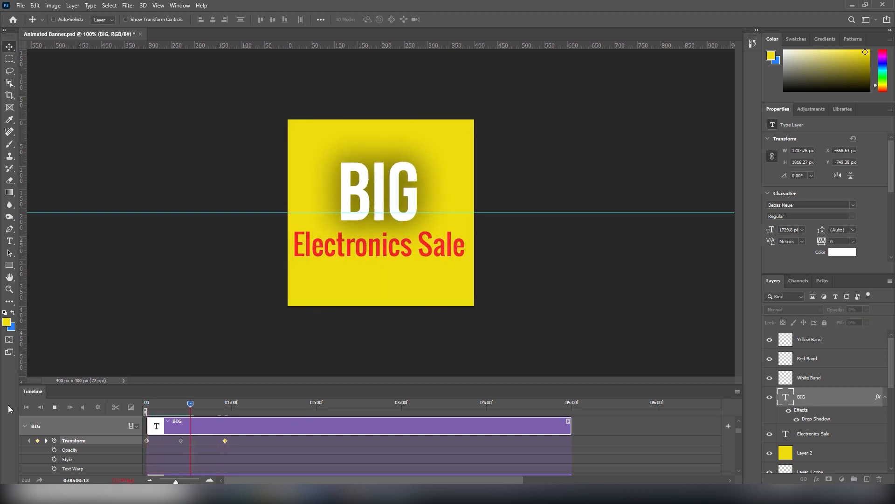
pyautogui.press('space')
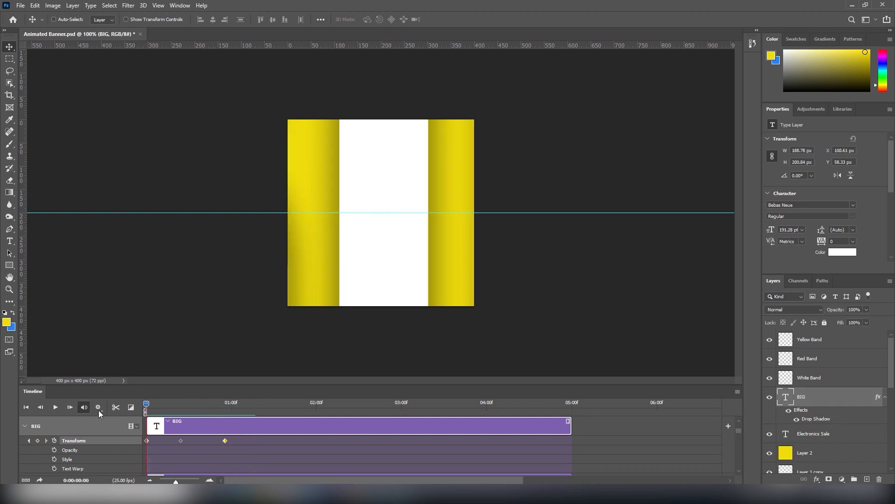
# Step: Add a third Transform keyframe to Electronics Sale at frame 19 and scale the text down to about 89% there
pyautogui.scroll(-1, 203, 449)
pyautogui.moveTo(191, 402); pyautogui.dragTo(210, 405)
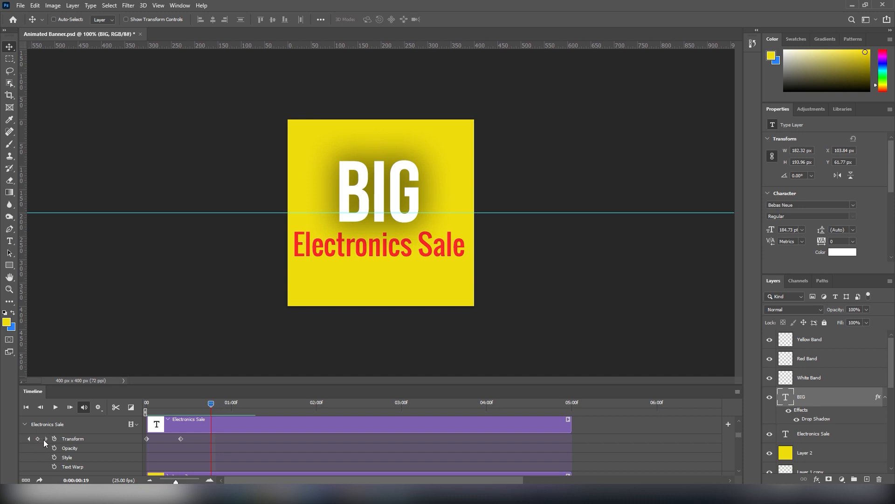
pyautogui.click(38, 438)
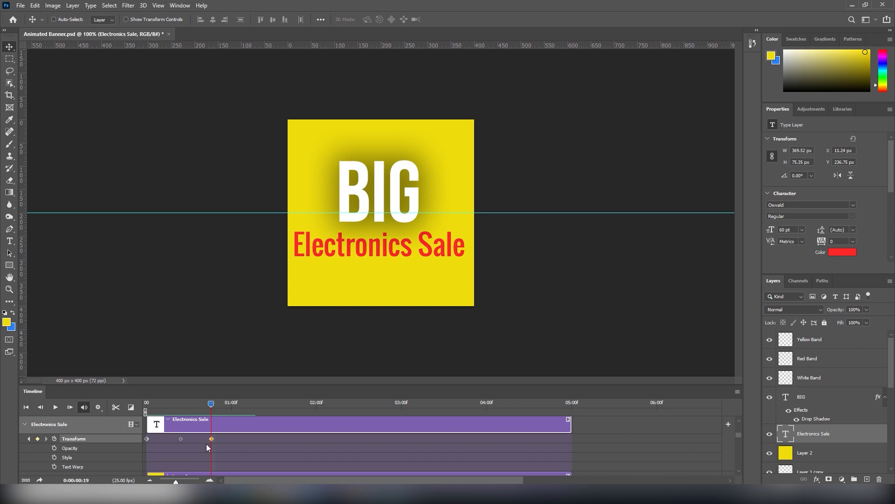
pyautogui.hotkey('ctrl', 't')
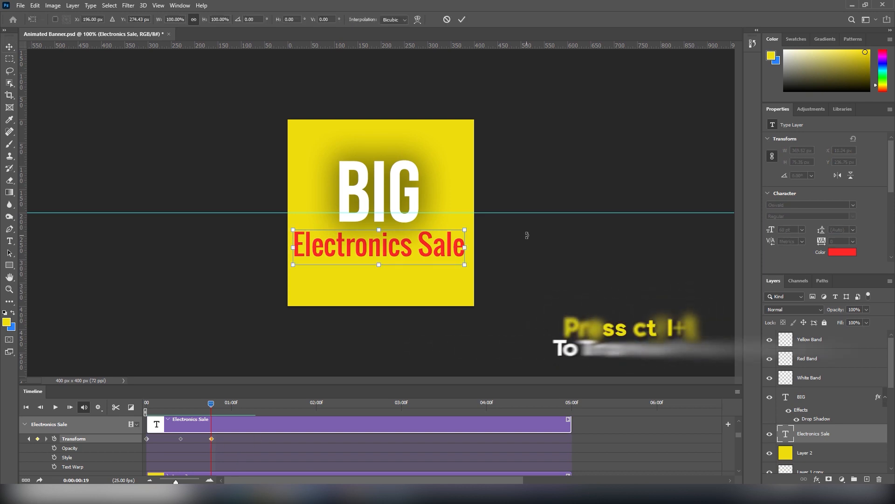
pyautogui.moveTo(465, 264); pyautogui.dragTo(458, 263)
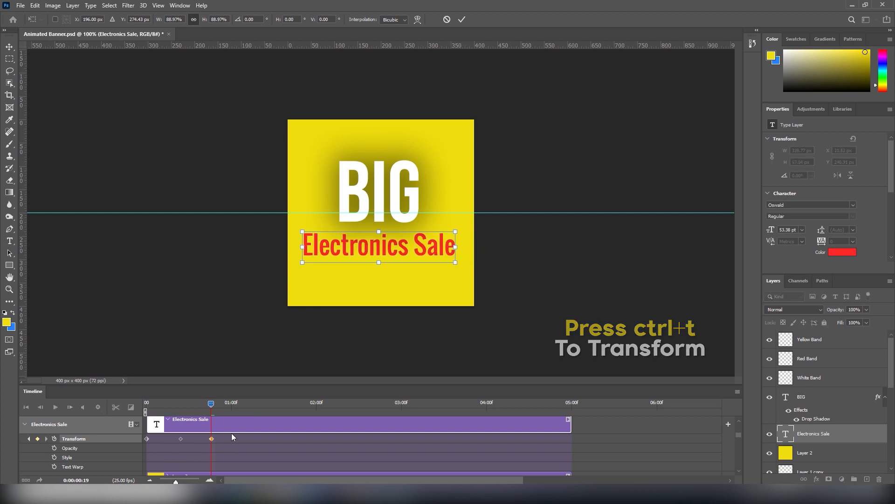
pyautogui.press('Return')
# Step: Play the timeline from the start to review the BIG and Electronics Sale text animations together
pyautogui.moveTo(211, 404); pyautogui.dragTo(147, 404)
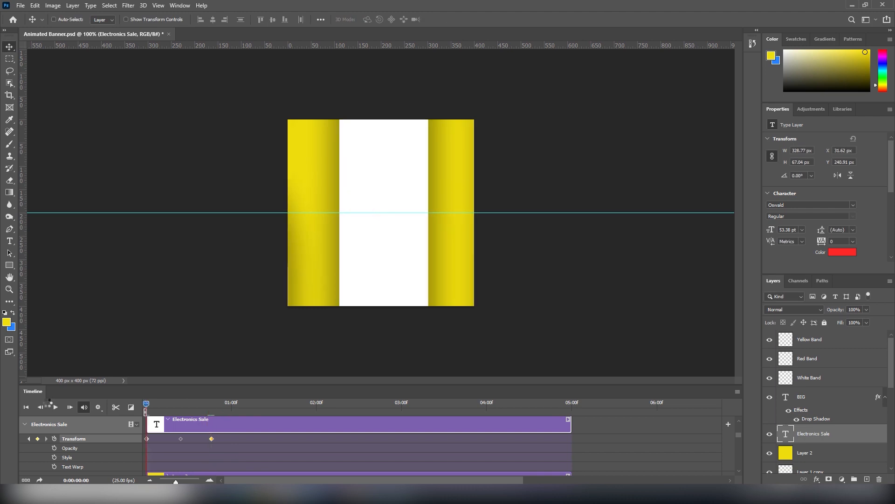
pyautogui.click(54, 406)
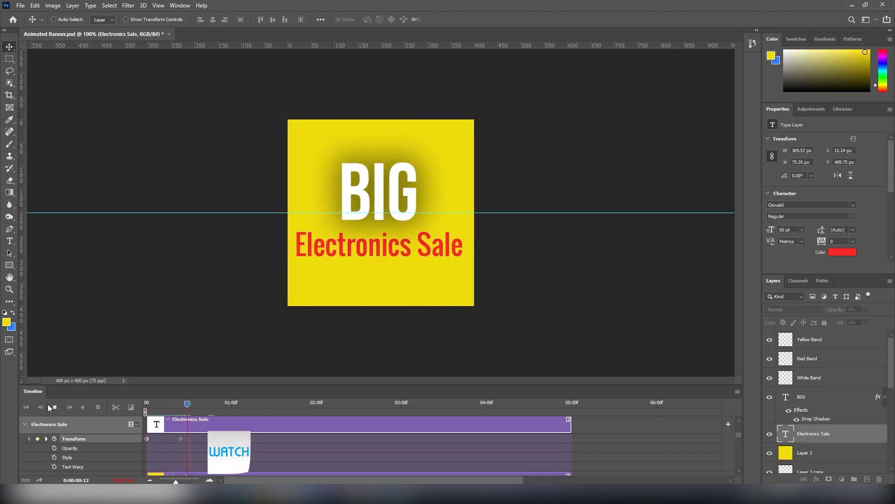
pyautogui.press('space')
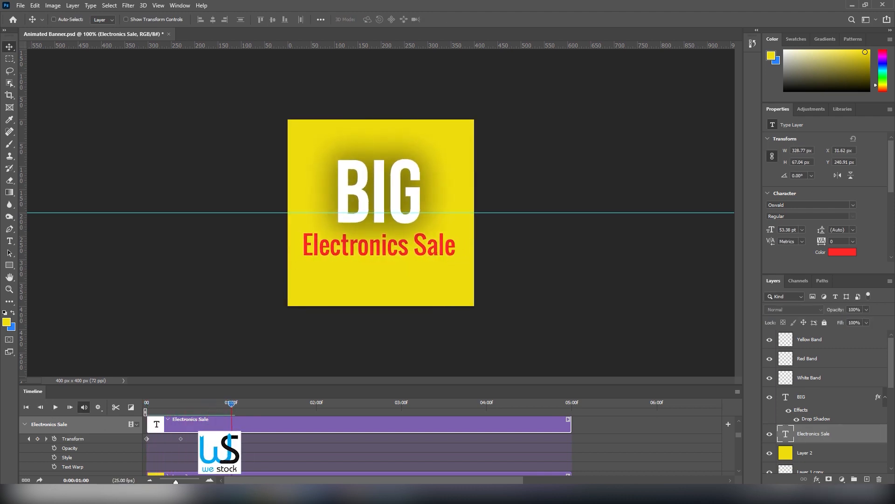
pyautogui.moveTo(231, 404); pyautogui.dragTo(146, 403)
pyautogui.click(55, 407)
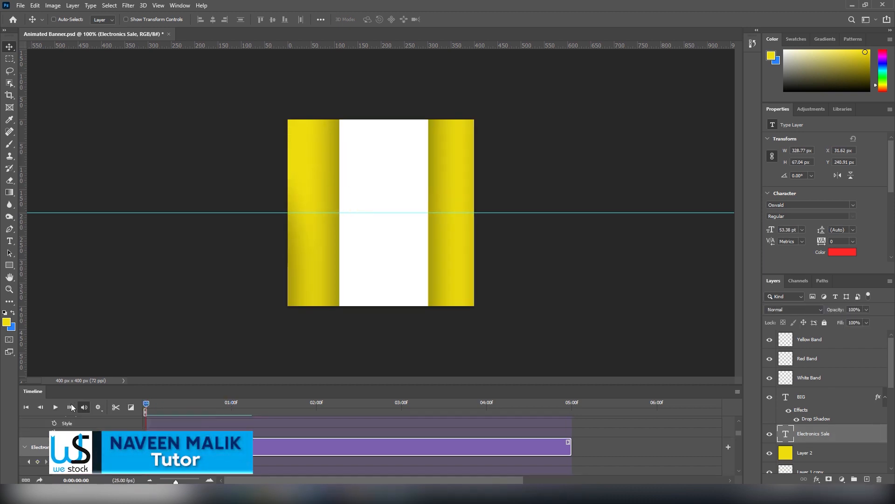
pyautogui.press('space')
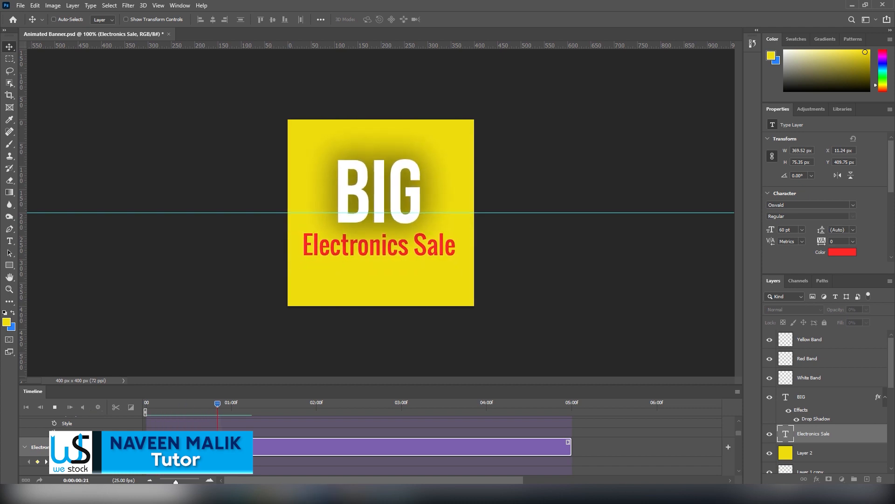
pyautogui.press('space')
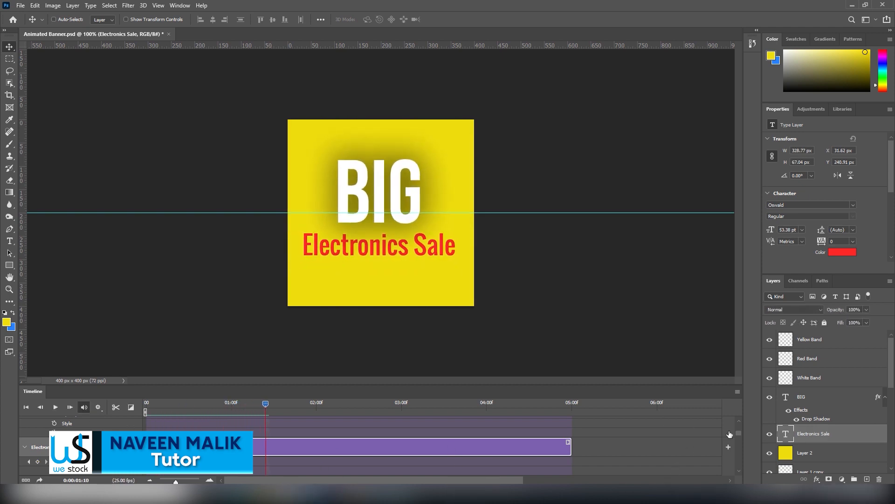
# Step: Select the Yellow, Red and White Band clips together and move them earlier so they start at about frame 21
pyautogui.moveTo(739, 434); pyautogui.dragTo(740, 422)
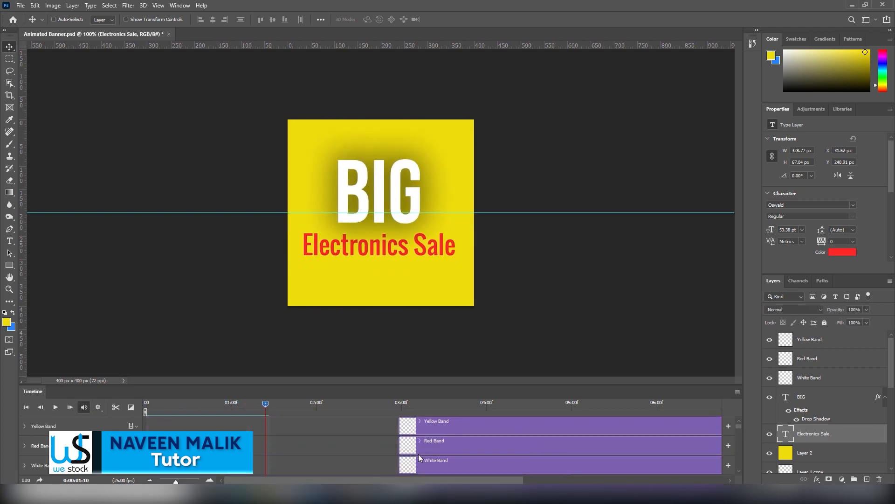
pyautogui.click(450, 454)
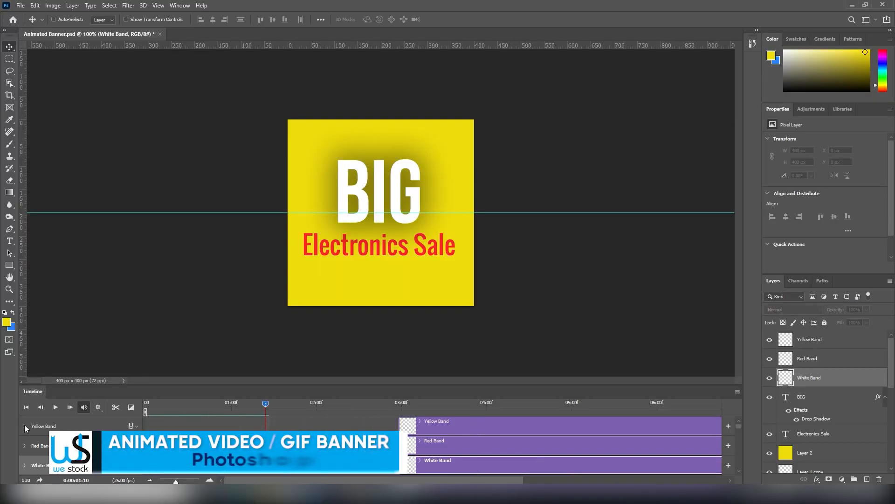
pyautogui.keyDown('shift'); pyautogui.click(50, 426); pyautogui.keyUp('shift')
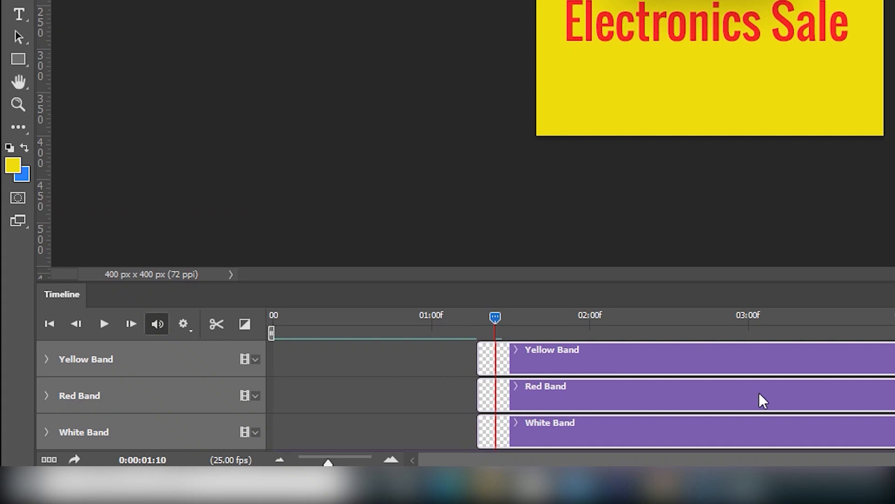
pyautogui.moveTo(425, 446); pyautogui.dragTo(569, 446)
pyautogui.moveTo(793, 357); pyautogui.dragTo(635, 352)
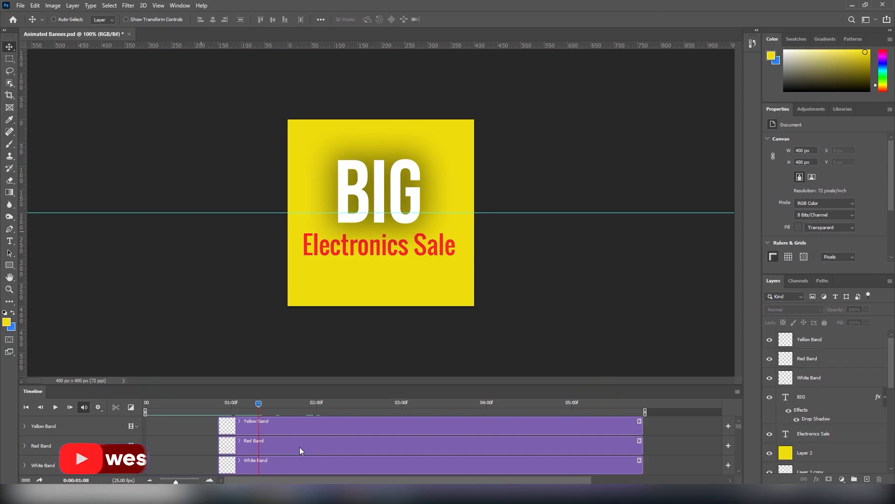
# Step: Move the Yellow Band to the canvas's left edge at X 0 px and the Red Band to the right edge at X 215 px
pyautogui.click(299, 447)
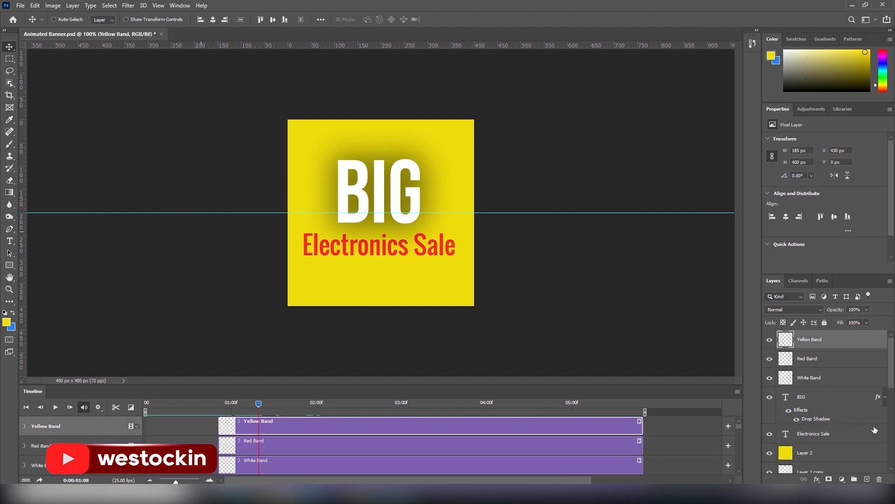
pyautogui.moveTo(216, 250); pyautogui.dragTo(340, 246)
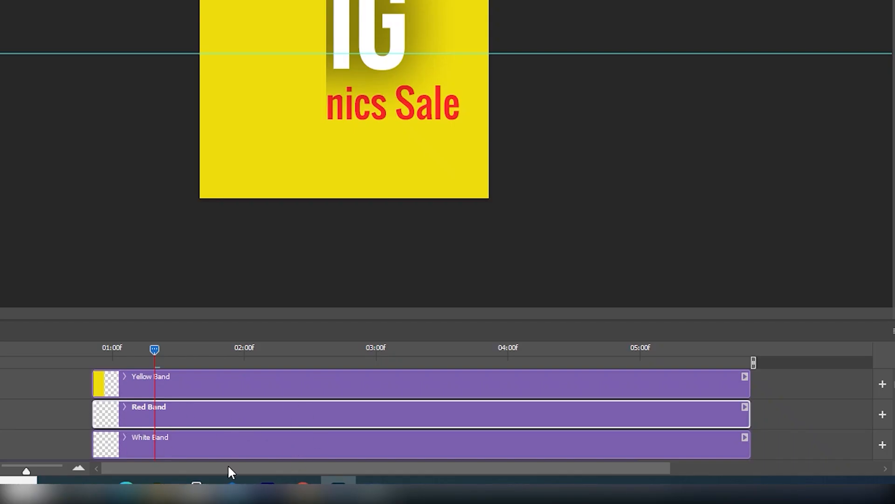
pyautogui.hotkey('ctrl', 't')
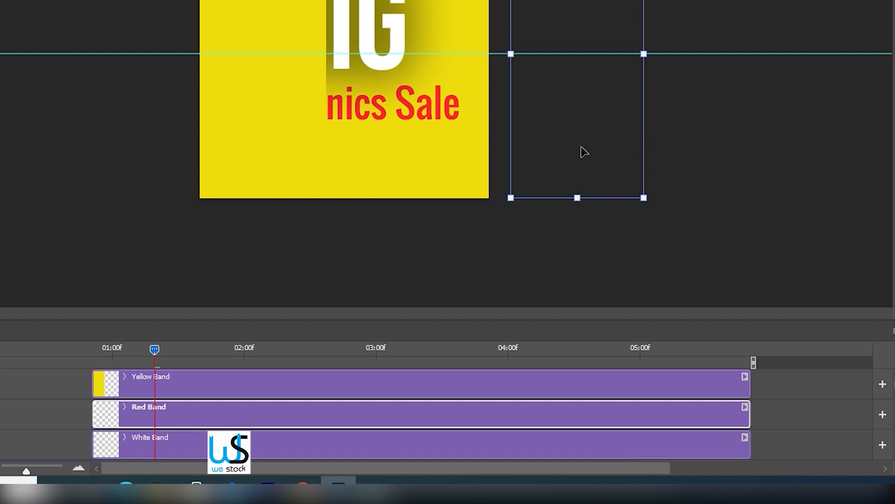
pyautogui.moveTo(578, 151); pyautogui.dragTo(422, 136)
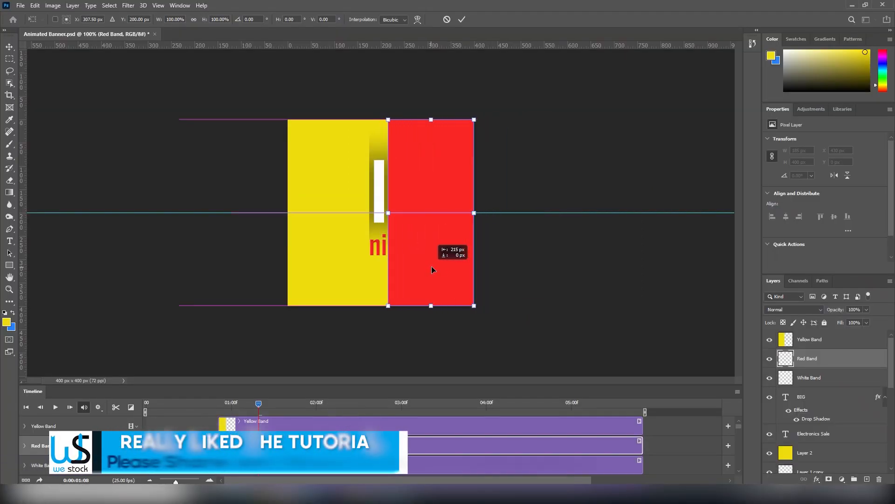
pyautogui.press('Return')
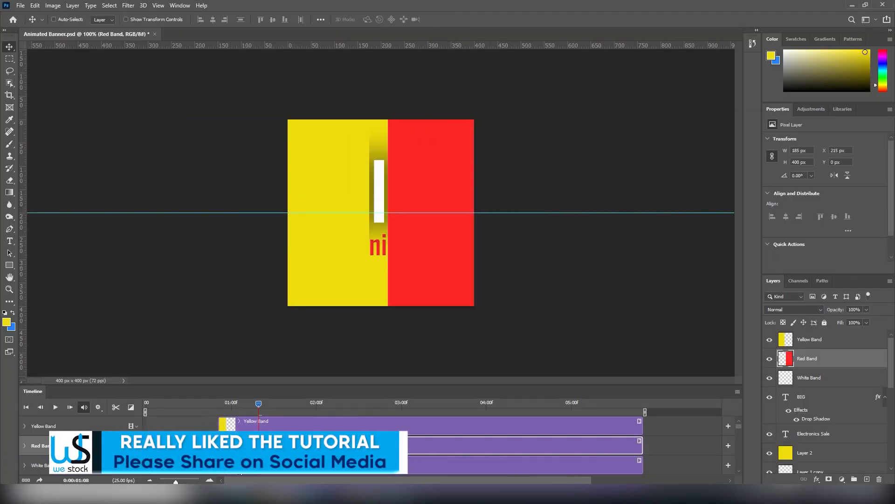
# Step: Move the White Band onto the middle of the canvas, behind the other bands, at X 90 px
pyautogui.hotkey('alt', '[')
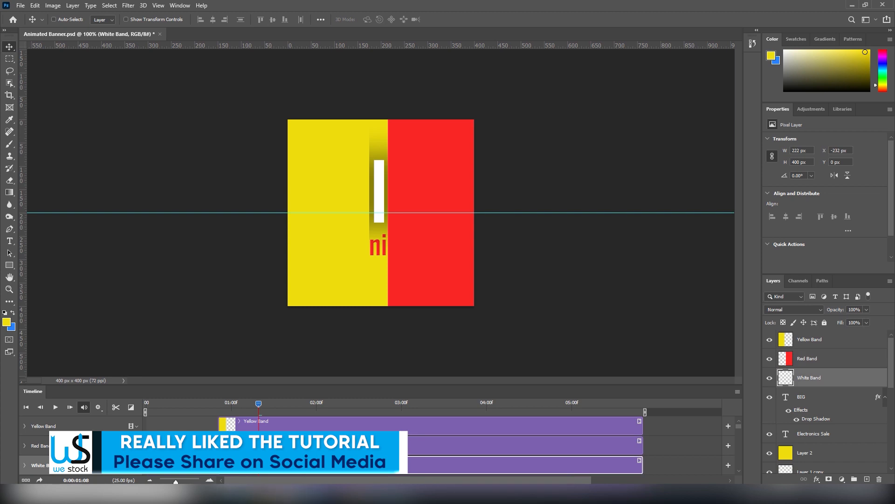
pyautogui.hotkey('ctrl', 't')
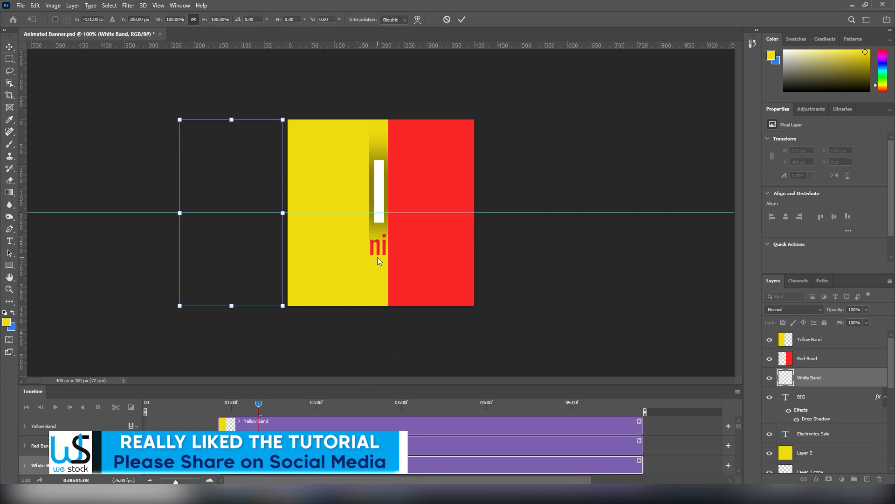
pyautogui.moveTo(216, 246); pyautogui.dragTo(364, 250)
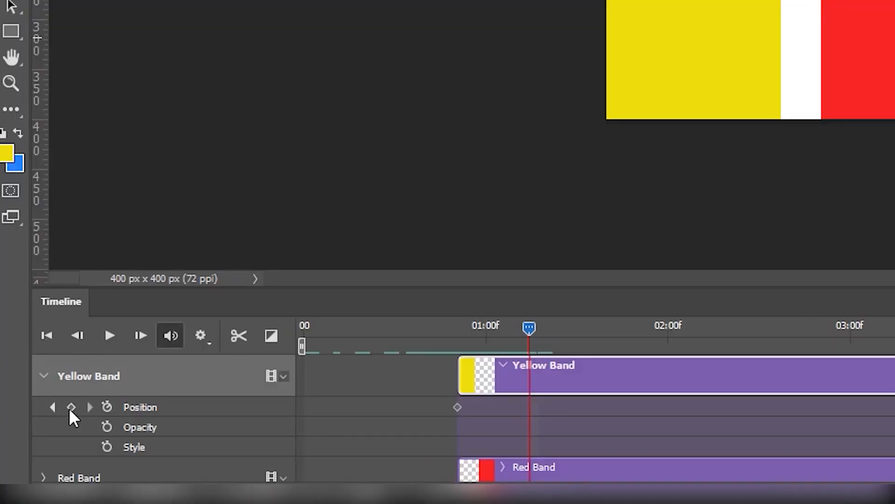
# Step: Animate the Yellow Band's Position from off the canvas's left side at frame 21 (X -183 px) to off its right side at 1:06
pyautogui.click(71, 406)
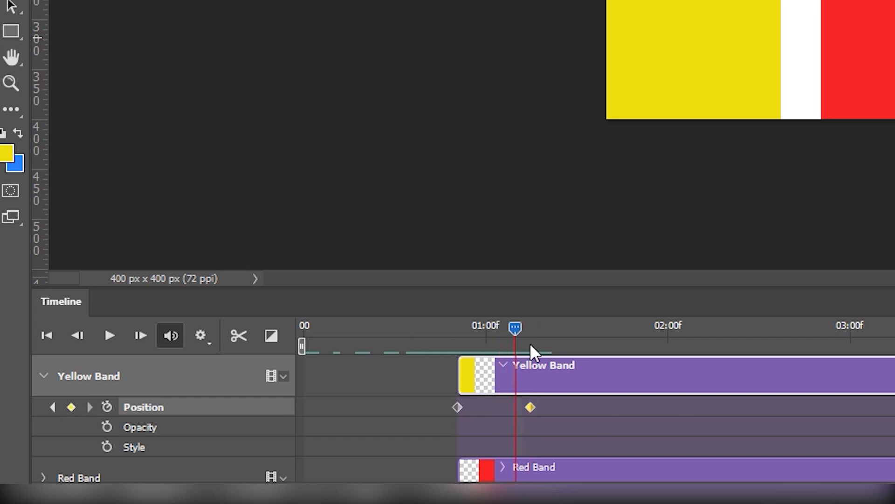
pyautogui.moveTo(531, 327); pyautogui.dragTo(457, 334)
pyautogui.click(457, 406)
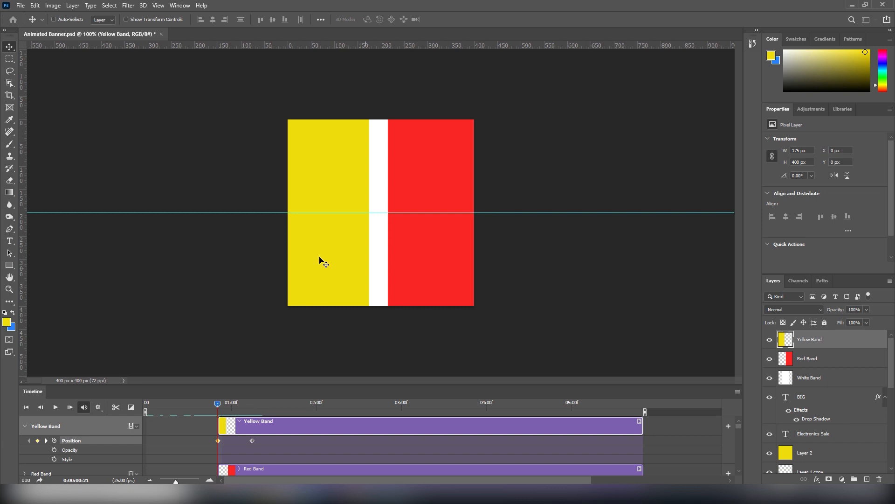
pyautogui.moveTo(325, 261); pyautogui.dragTo(242, 254)
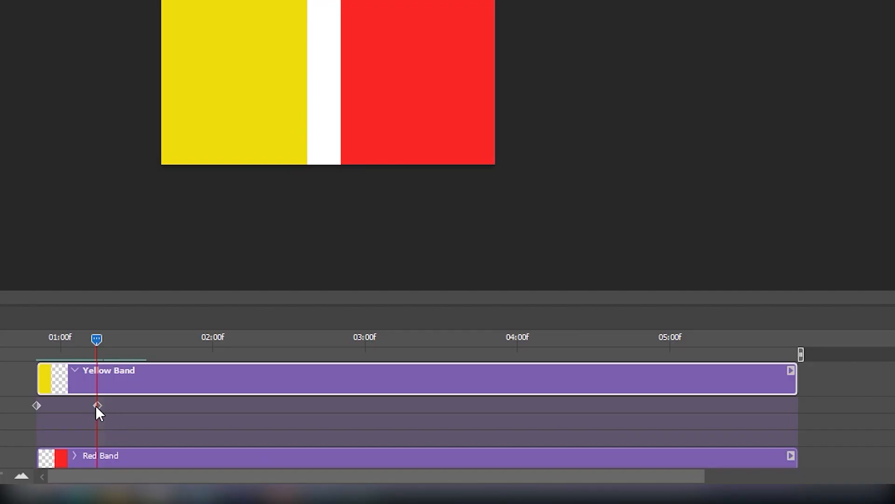
pyautogui.click(252, 440)
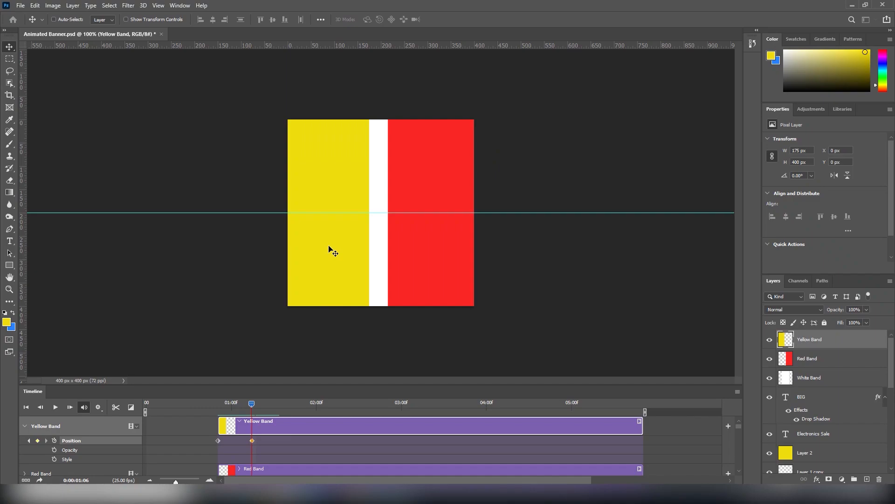
pyautogui.moveTo(328, 246); pyautogui.dragTo(519, 236)
# Step: Animate the Red Band's Position from off the canvas's right side at frame 21 (X 409 px) to off its left side at 1:06
pyautogui.moveTo(251, 404); pyautogui.dragTo(217, 402)
pyautogui.scroll(-1, 190, 462)
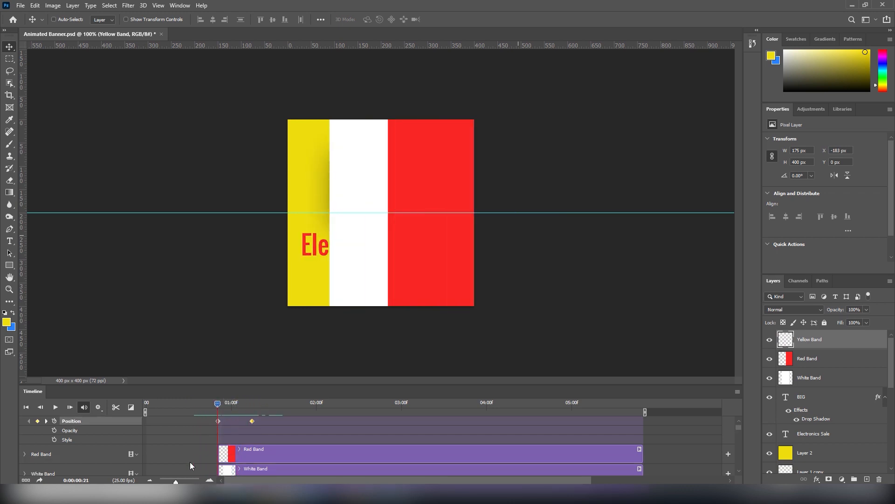
pyautogui.click(25, 454)
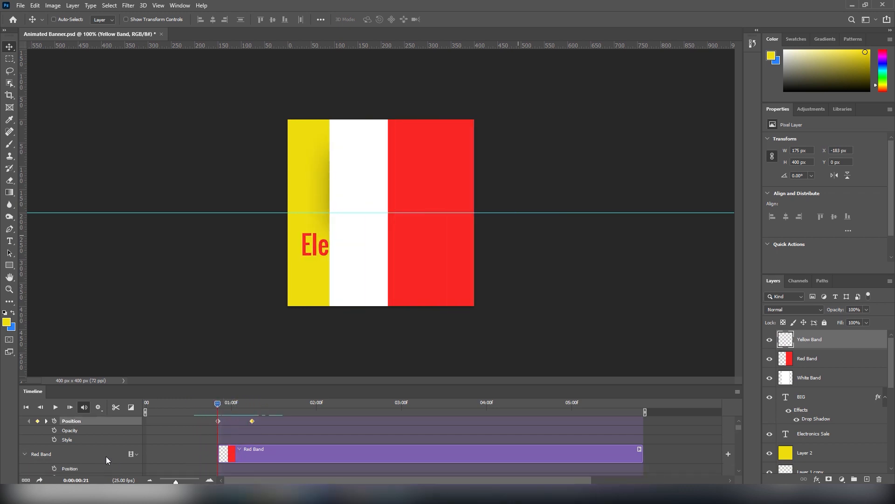
pyautogui.click(54, 468)
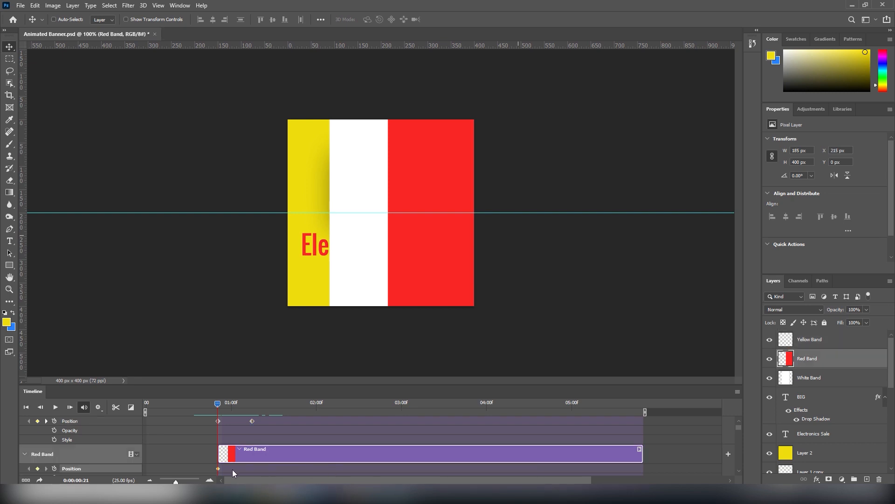
pyautogui.click(250, 404)
pyautogui.click(218, 404)
pyautogui.moveTo(412, 254); pyautogui.dragTo(503, 249)
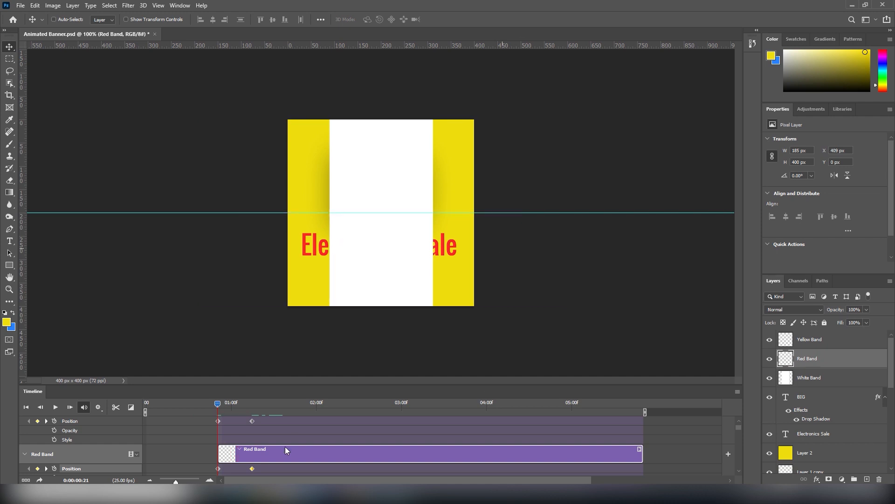
pyautogui.moveTo(223, 405); pyautogui.dragTo(252, 405)
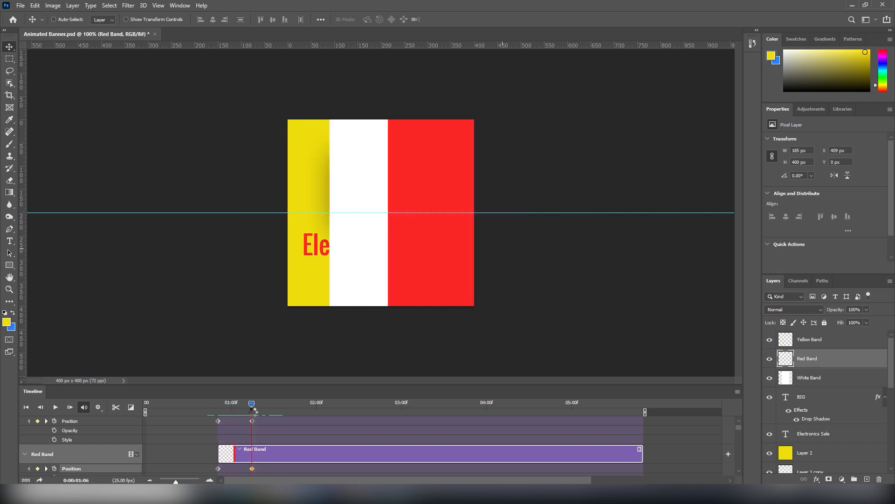
pyautogui.moveTo(429, 263); pyautogui.dragTo(241, 250)
# Step: Add Position keyframes to the White Band at frame 21 and at 1:06
pyautogui.moveTo(209, 403)
pyautogui.mouseDown()
pyautogui.moveTo(245, 399)
pyautogui.moveTo(217, 401)
pyautogui.mouseUp()
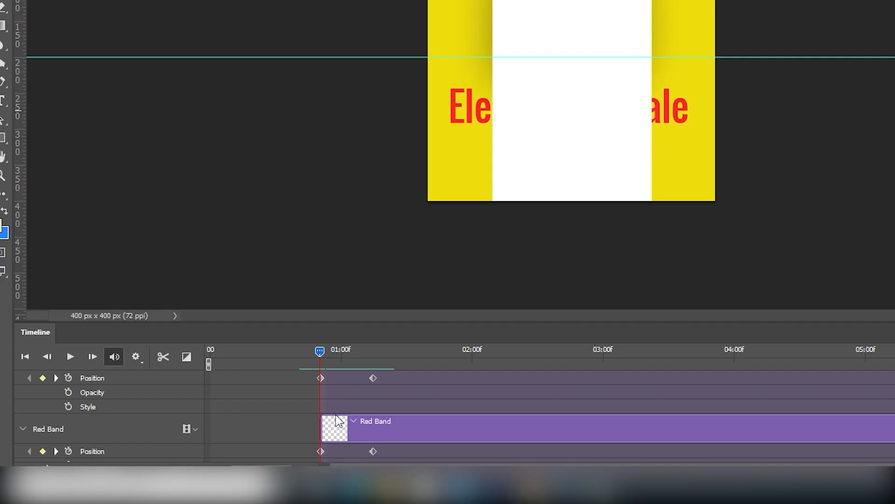
pyautogui.scroll(-3, 340, 431)
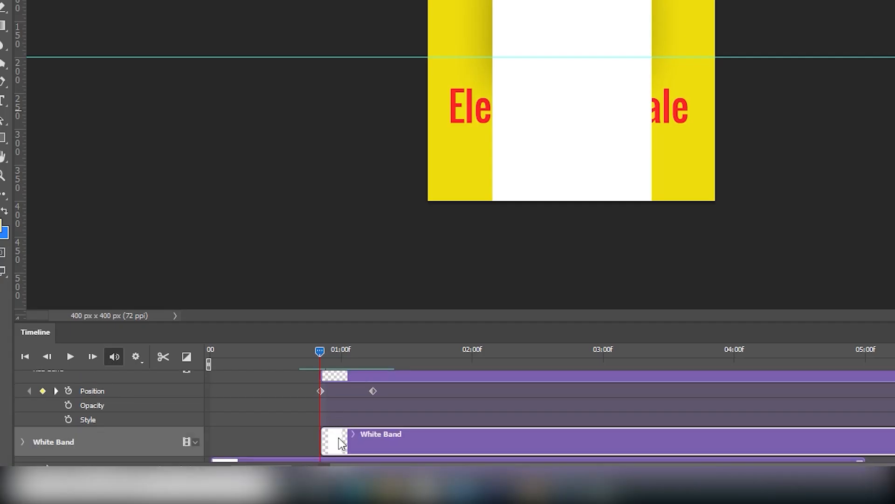
pyautogui.scroll(-2, 357, 434)
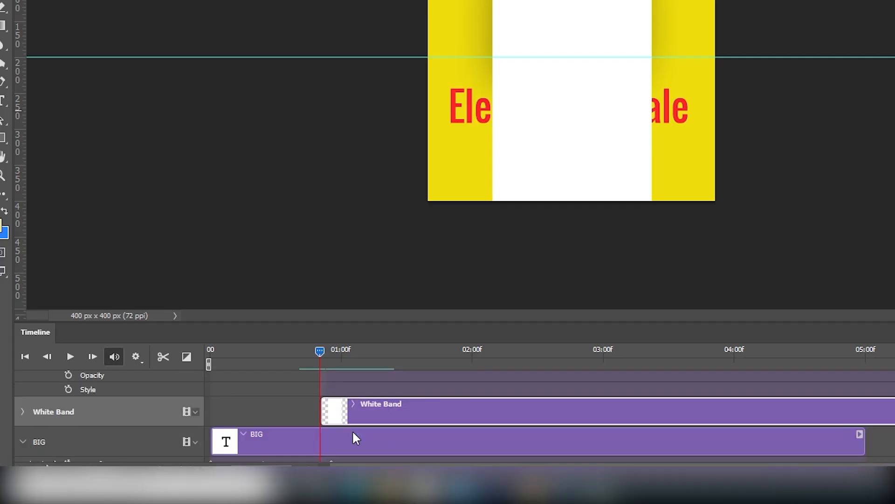
pyautogui.click(21, 411)
pyautogui.click(68, 434)
pyautogui.moveTo(321, 351); pyautogui.dragTo(372, 355)
pyautogui.scroll(4, 401, 401)
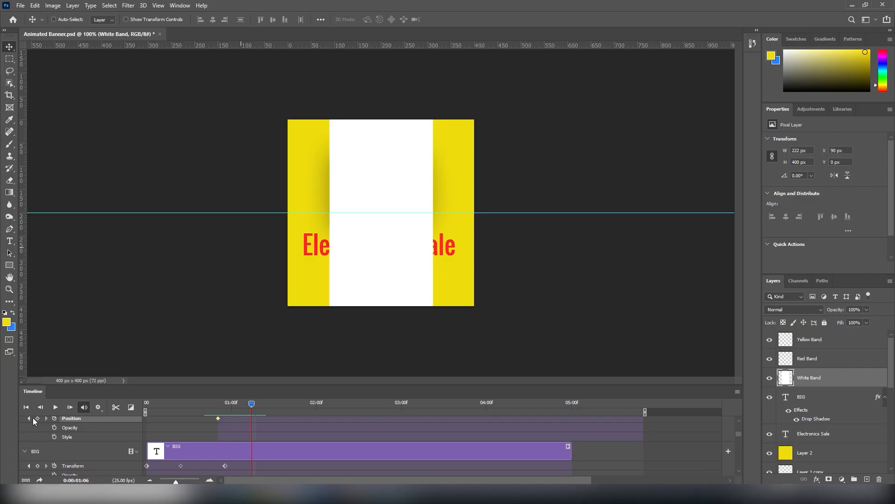
pyautogui.click(36, 418)
# Step: Place the White Band at X 409 px at 1:06 and at about X -238 px at frame 21, and preview the motion
pyautogui.moveTo(367, 265); pyautogui.dragTo(515, 268)
pyautogui.moveTo(247, 408); pyautogui.dragTo(217, 407)
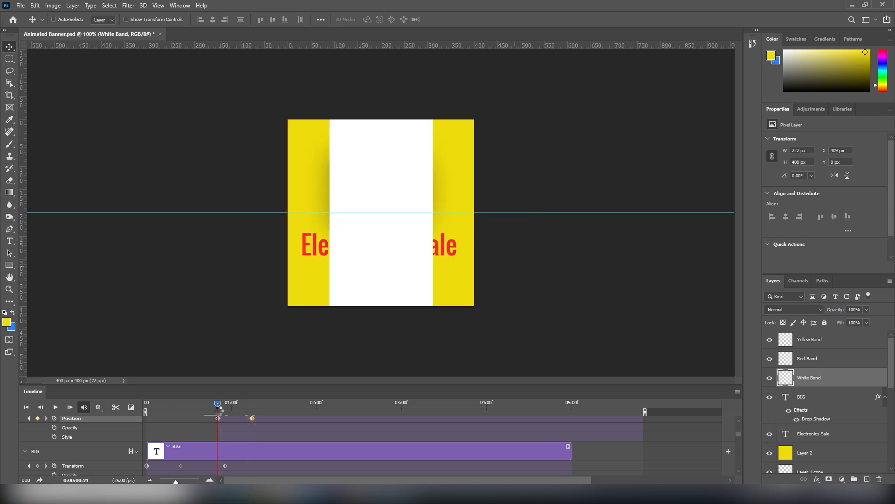
pyautogui.moveTo(374, 273); pyautogui.dragTo(222, 271)
pyautogui.press('space')
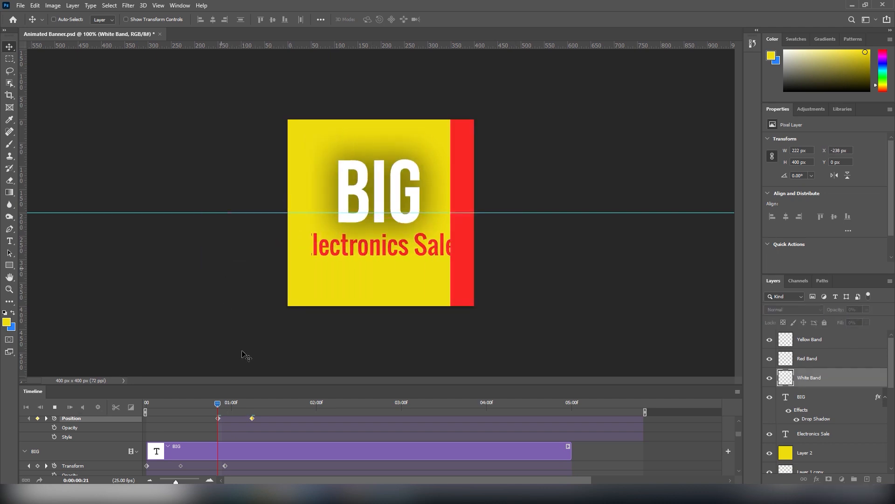
# Step: Delay the White Band clip to start at about 1:01 and scrub through the band transition
pyautogui.moveTo(225, 408)
pyautogui.mouseDown()
pyautogui.moveTo(240, 409)
pyautogui.moveTo(234, 404)
pyautogui.mouseUp()
pyautogui.scroll(1, 237, 421)
pyautogui.hotkey('ctrl', 'z')
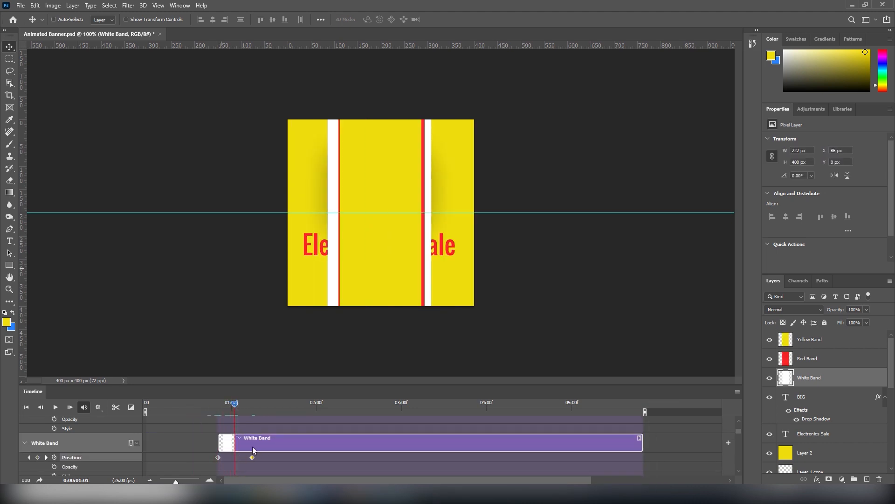
pyautogui.moveTo(256, 447); pyautogui.dragTo(267, 445)
pyautogui.moveTo(217, 405); pyautogui.dragTo(248, 422)
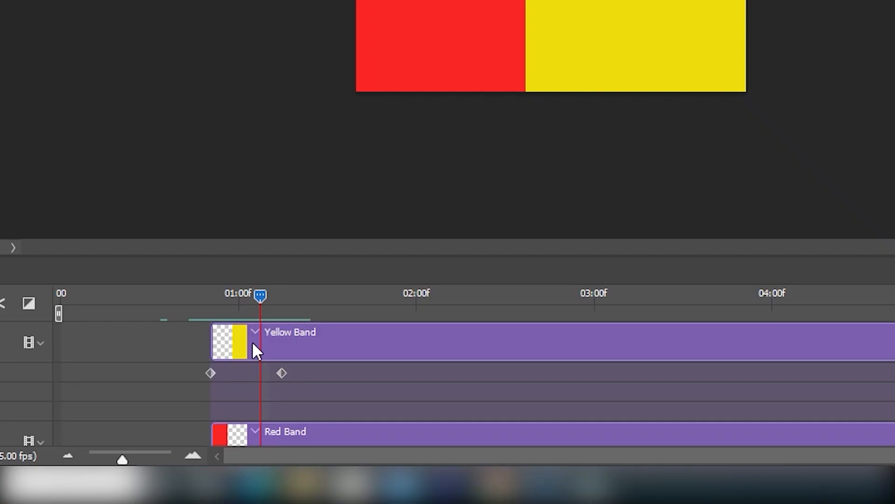
# Step: Delay the Yellow Band clip to start at about frame 23 and scrub through the staggered transition to 1:05
pyautogui.moveTo(255, 344); pyautogui.dragTo(269, 343)
pyautogui.moveTo(208, 309); pyautogui.dragTo(259, 304)
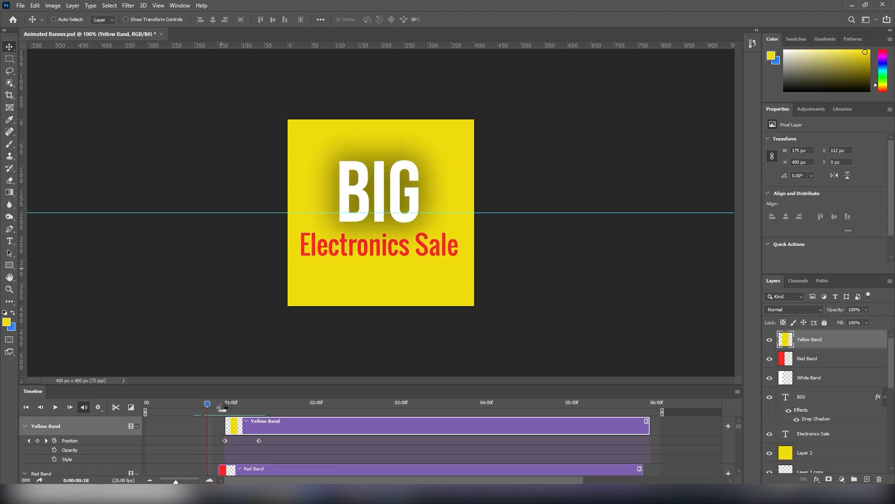
pyautogui.moveTo(222, 408); pyautogui.dragTo(251, 405)
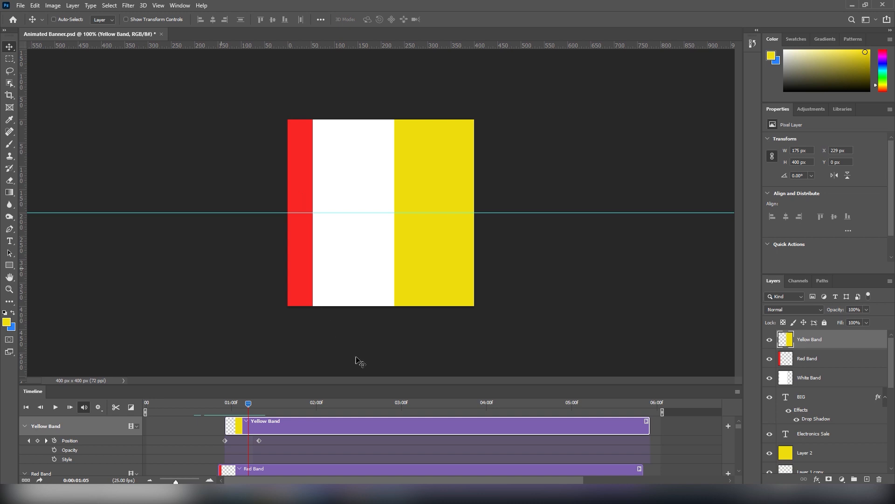
# Step: Select the BIG, Electronics Sale and Layer 2 clips together in the timeline
pyautogui.scroll(-3, 315, 442)
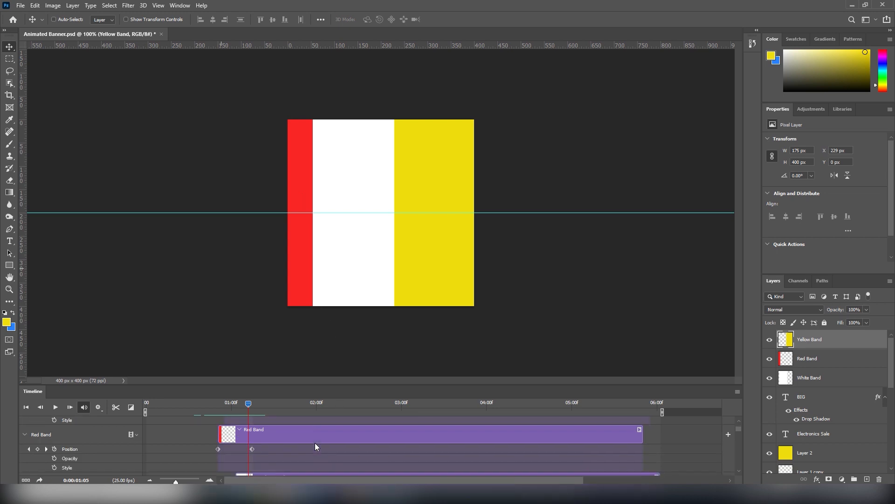
pyautogui.scroll(-1, 280, 447)
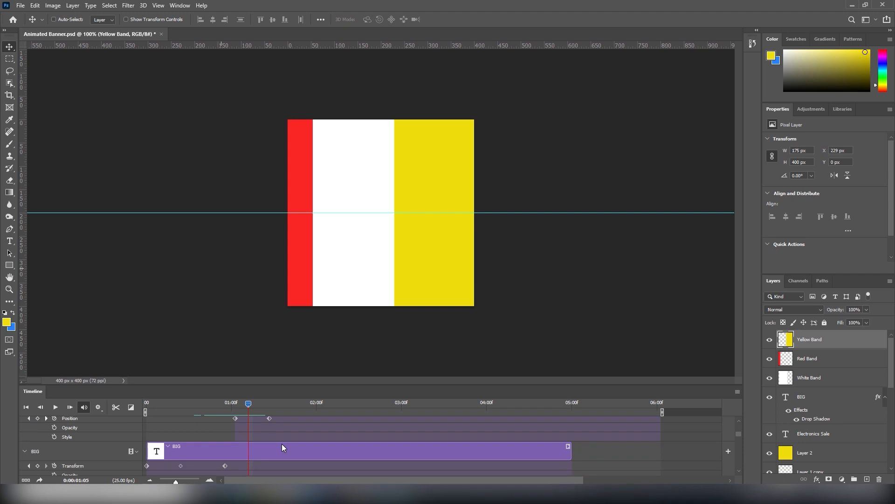
pyautogui.click(248, 451)
pyautogui.scroll(-1, 247, 451)
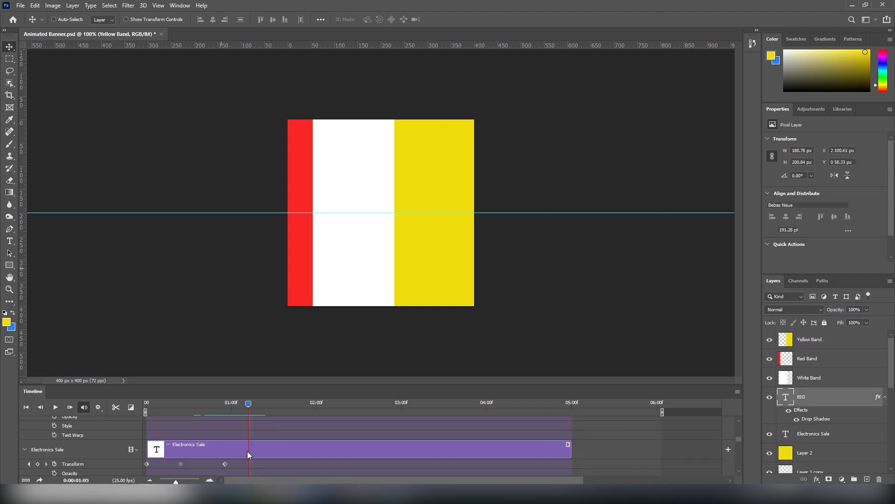
pyautogui.keyDown('shift'); pyautogui.click(244, 450); pyautogui.keyUp('shift')
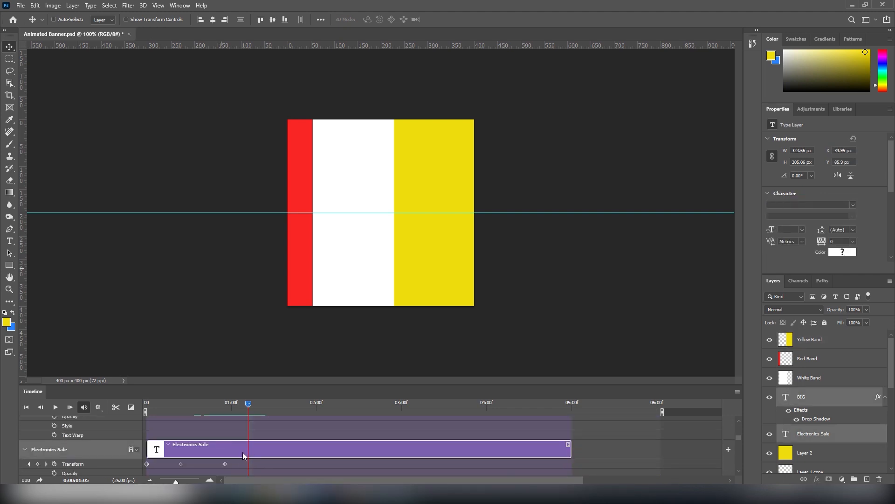
pyautogui.scroll(-2, 242, 452)
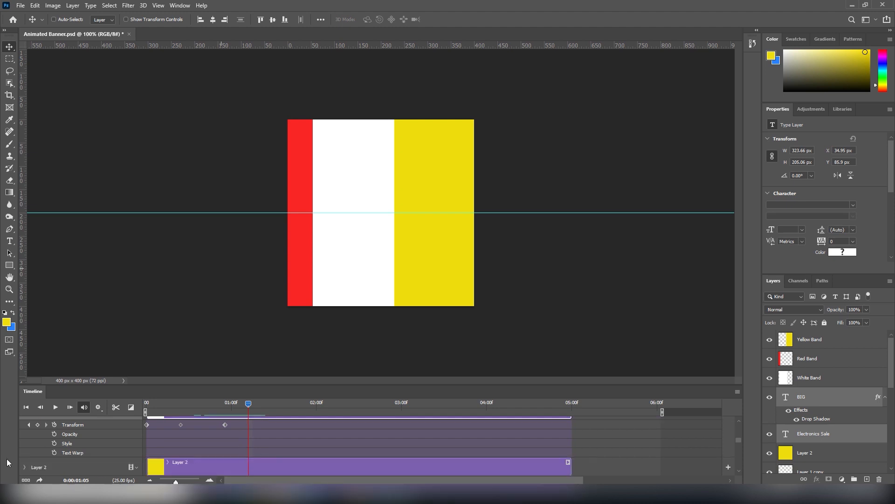
pyautogui.keyDown('shift'); pyautogui.click(285, 465); pyautogui.keyUp('shift')
# Step: Try trimming the ends of the Layer 2, Electronics Sale and BIG clips to 1:05, and scrub to 2:01 to check
pyautogui.moveTo(570, 466); pyautogui.dragTo(244, 462)
pyautogui.scroll(1, 373, 447)
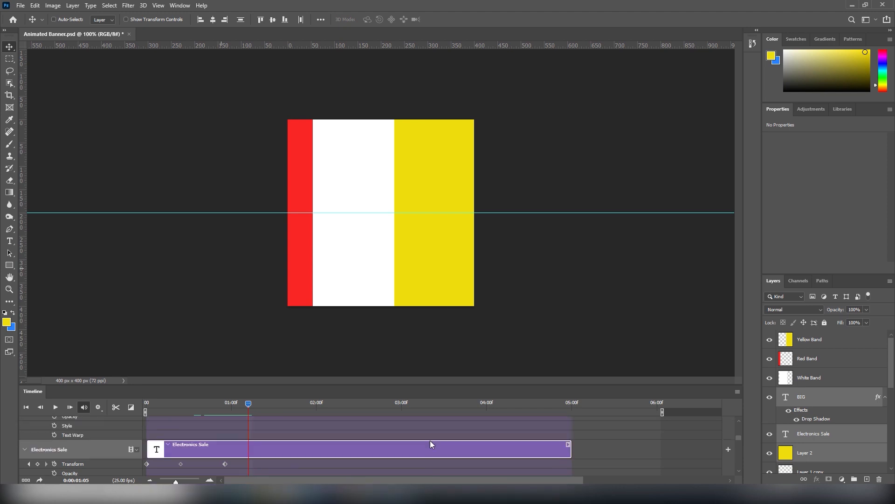
pyautogui.moveTo(570, 443); pyautogui.dragTo(246, 446)
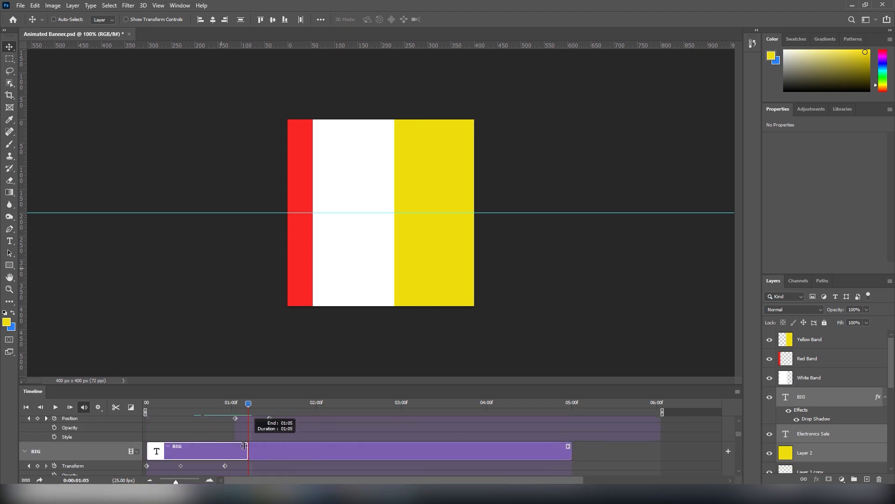
pyautogui.scroll(1, 247, 445)
pyautogui.moveTo(250, 404); pyautogui.dragTo(320, 403)
pyautogui.scroll(-5, 354, 440)
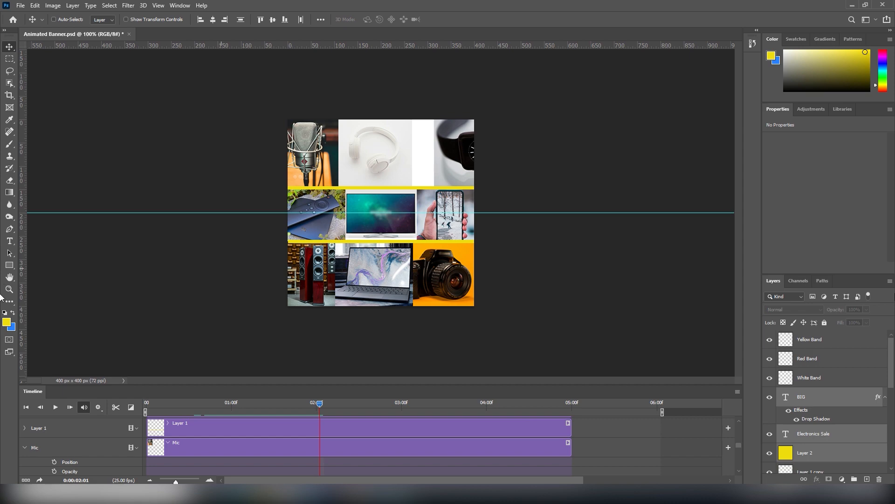
pyautogui.scroll(-2, 835, 375)
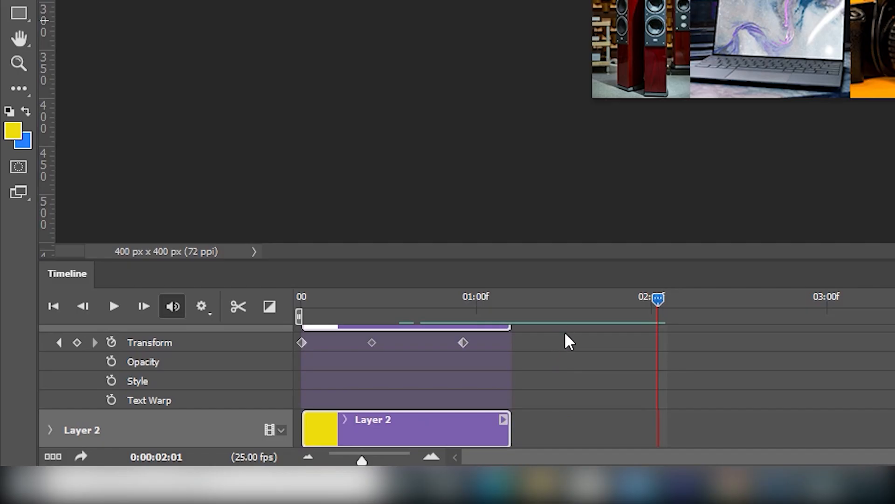
pyautogui.scroll(2, 276, 424)
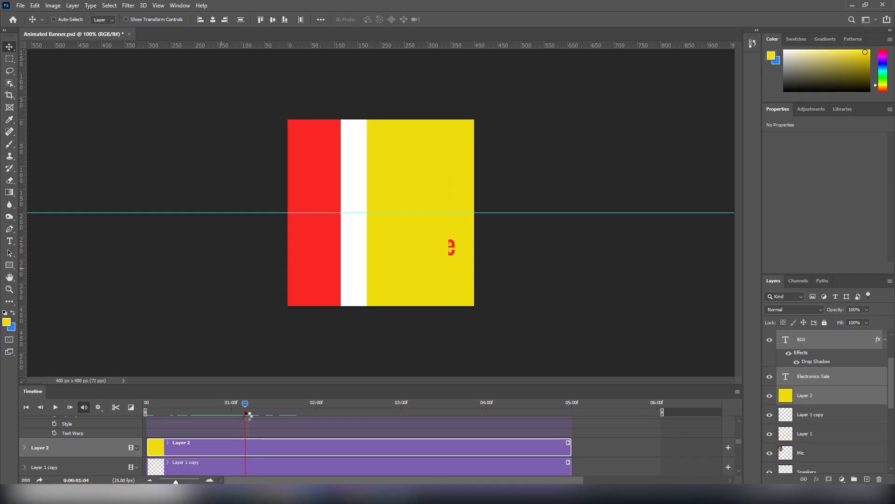
# Step: Split the selected BIG, Electronics Sale and Layer 2 clips at 1:05
pyautogui.moveTo(247, 415); pyautogui.dragTo(250, 416)
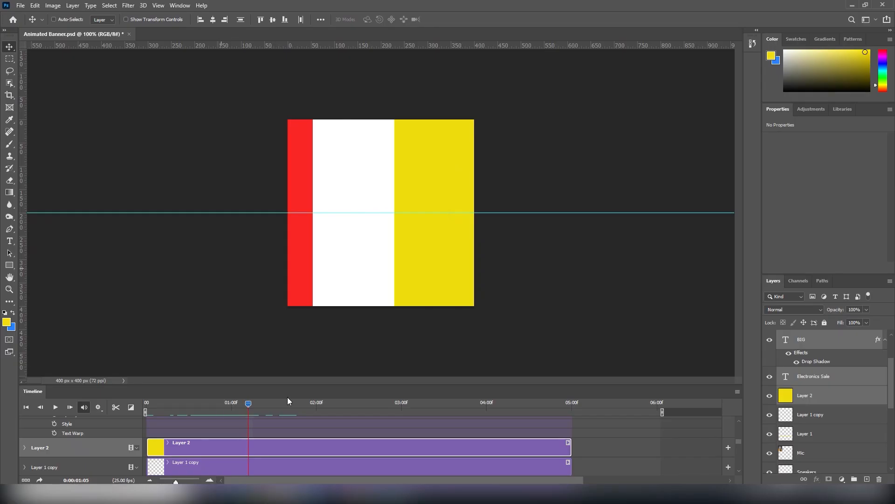
pyautogui.scroll(5, 301, 441)
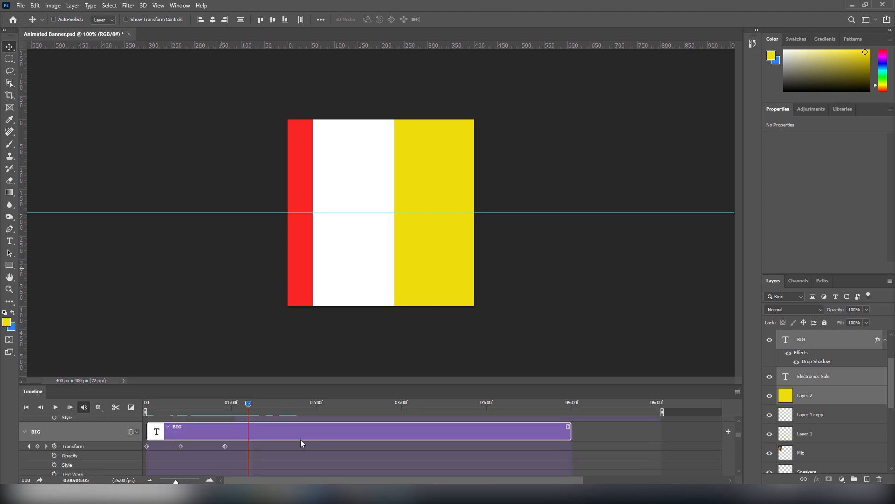
pyautogui.scroll(-5, 300, 440)
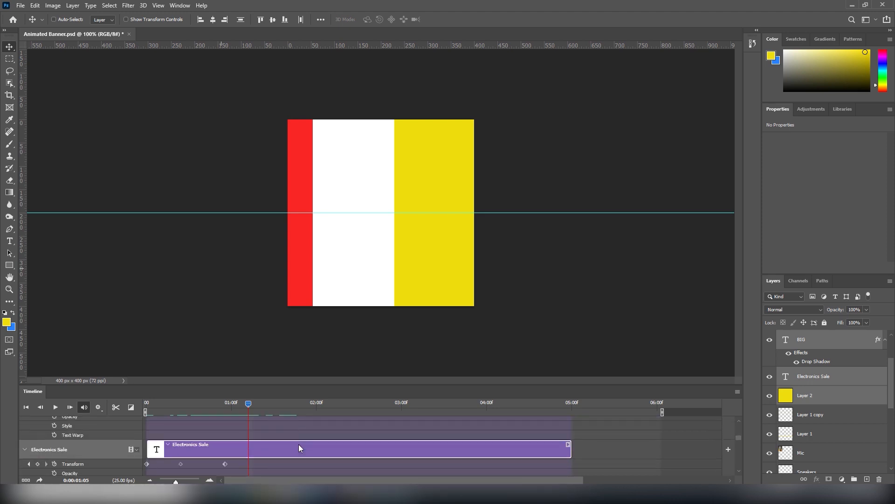
pyautogui.scroll(2, 297, 446)
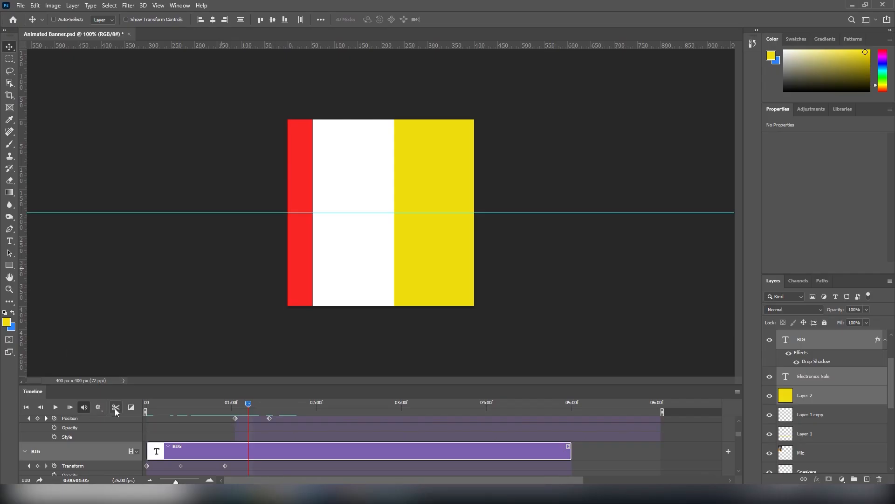
pyautogui.click(115, 407)
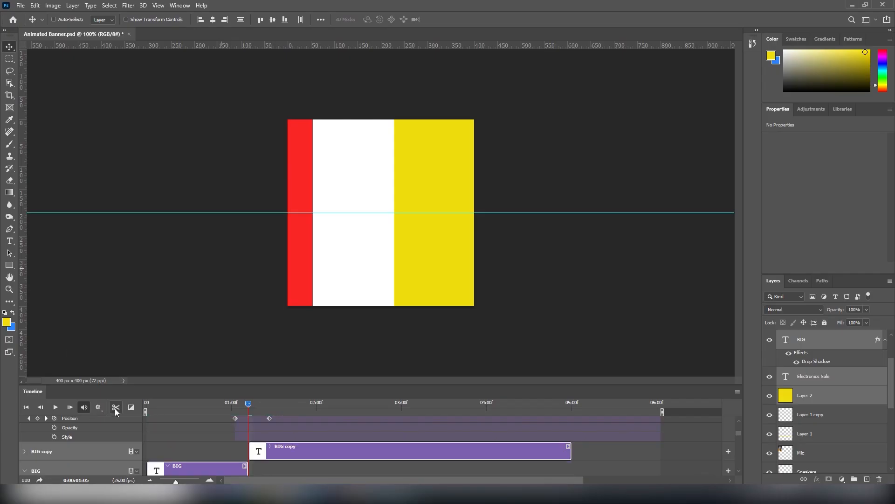
# Step: Delete the split-off BIG copy, Electronics Sale copy and Layer 2 copy clips after 1:05
pyautogui.click(229, 450)
pyautogui.scroll(-1, 229, 447)
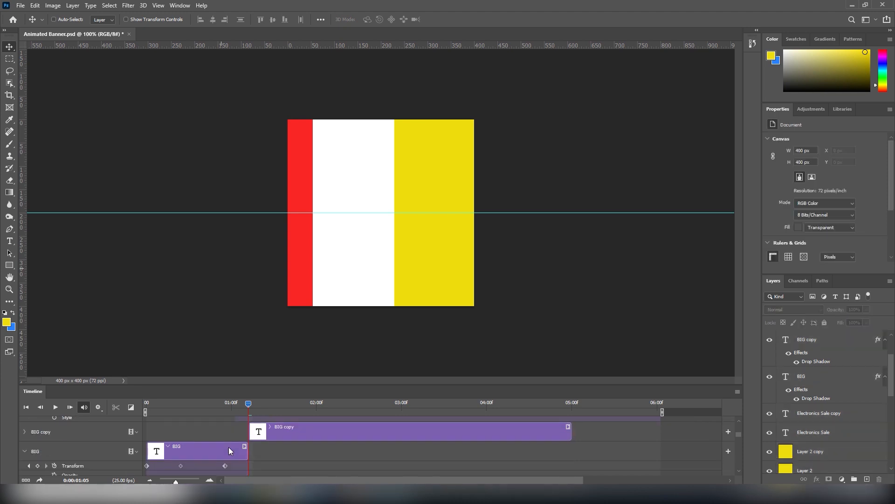
pyautogui.click(284, 438)
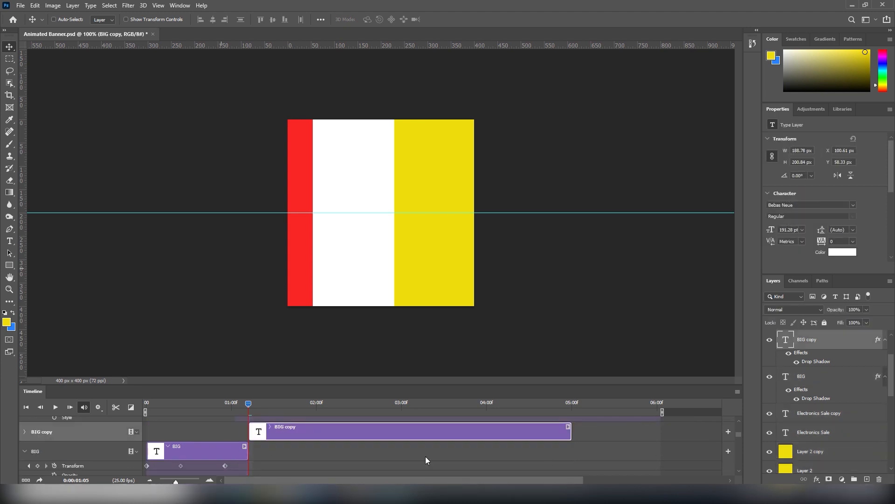
pyautogui.scroll(-5, 360, 463)
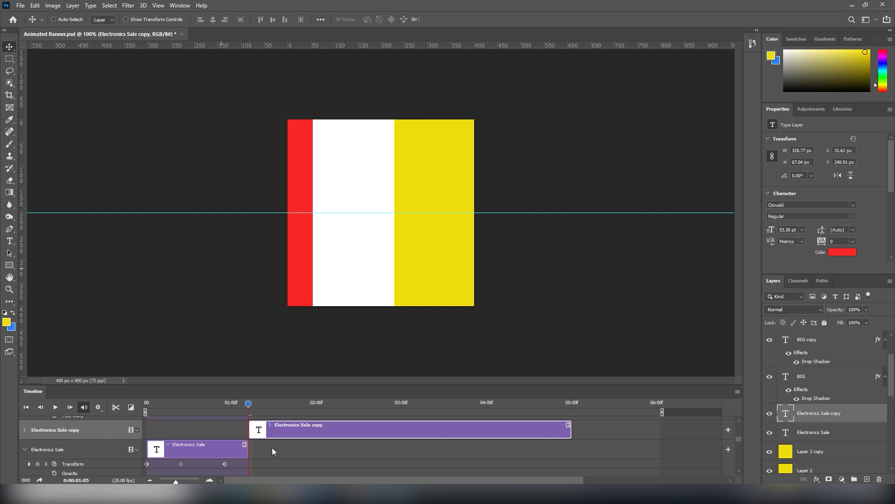
pyautogui.scroll(2, 273, 447)
pyautogui.click(279, 435)
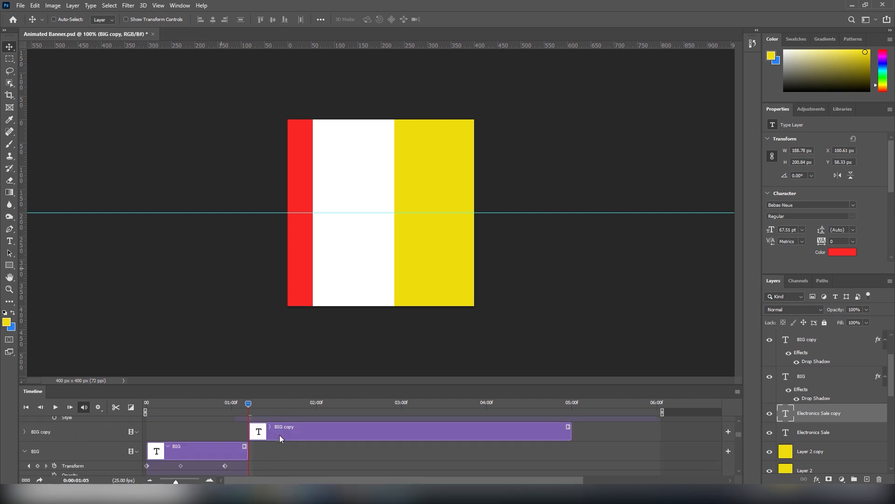
pyautogui.press('Delete')
pyautogui.click(283, 452)
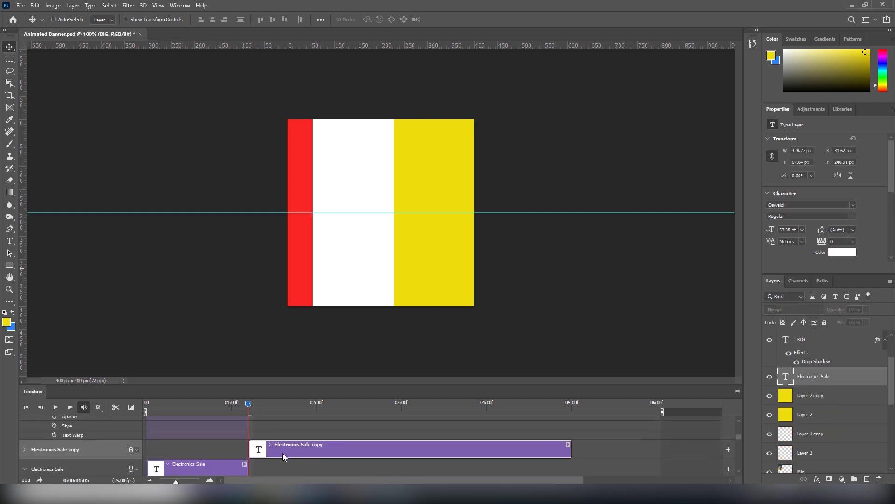
pyautogui.press('Delete')
pyautogui.click(281, 446)
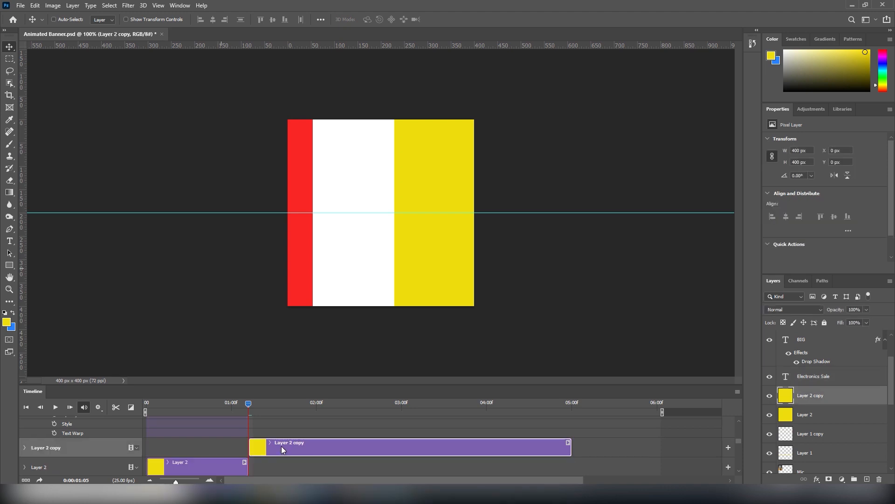
pyautogui.press('Delete')
# Step: Scrub and play the timeline to preview the band transition revealing the product photos
pyautogui.moveTo(248, 405); pyautogui.dragTo(284, 418)
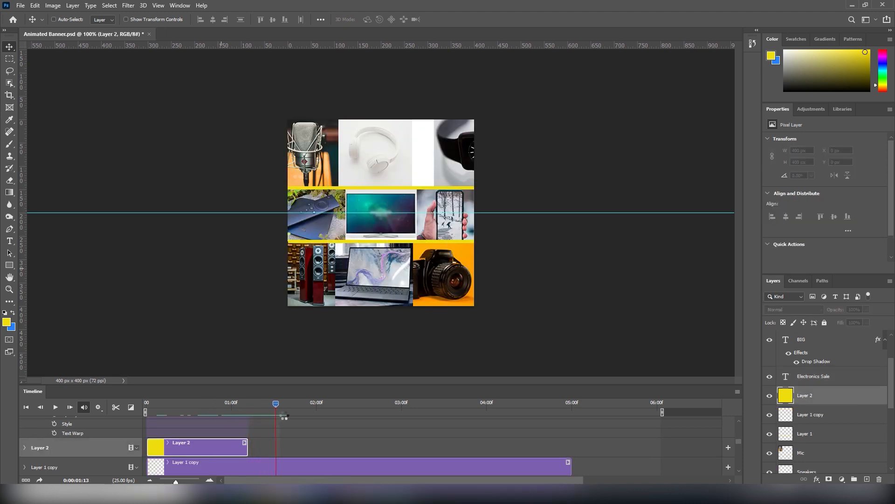
pyautogui.press('space')
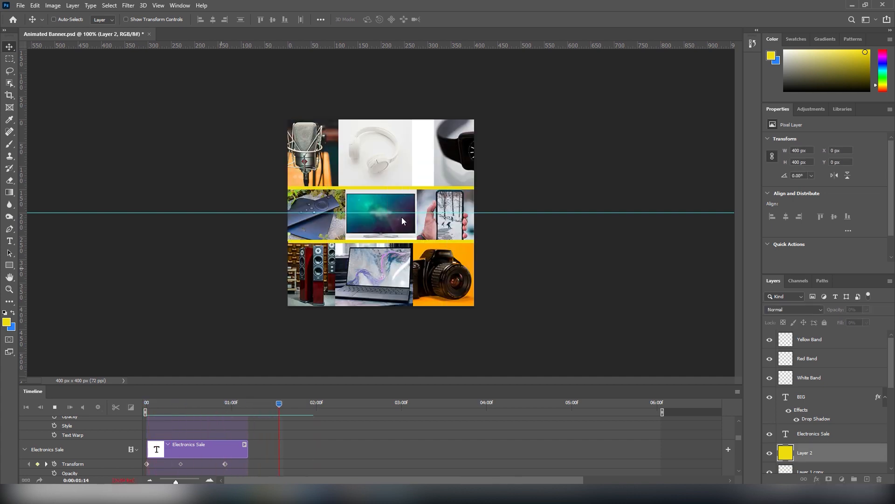
pyautogui.press('space')
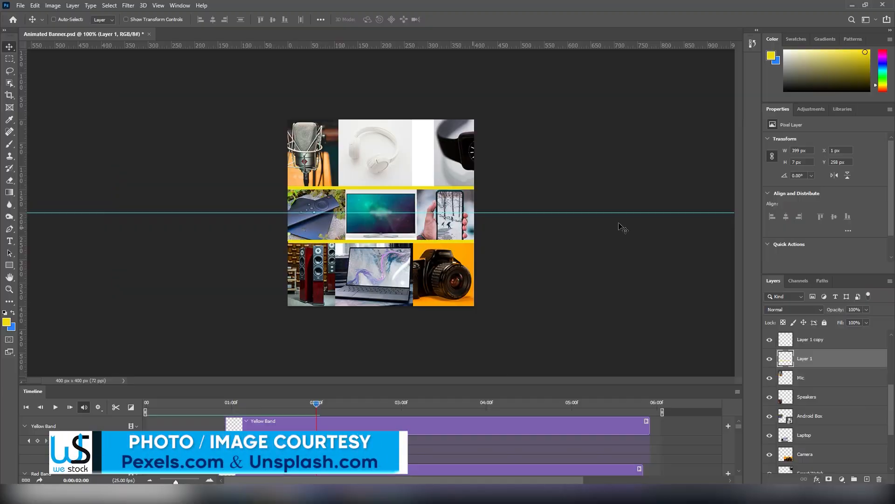
# Step: Identify the layers of the two yellow divider lines between the photo rows, ending with Layer 1 copy selected
pyautogui.rightClick(426, 188)
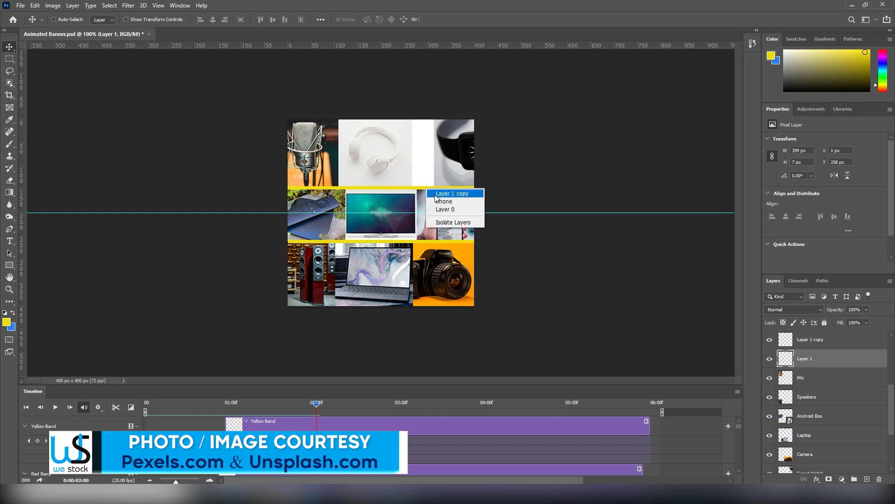
pyautogui.click(436, 195)
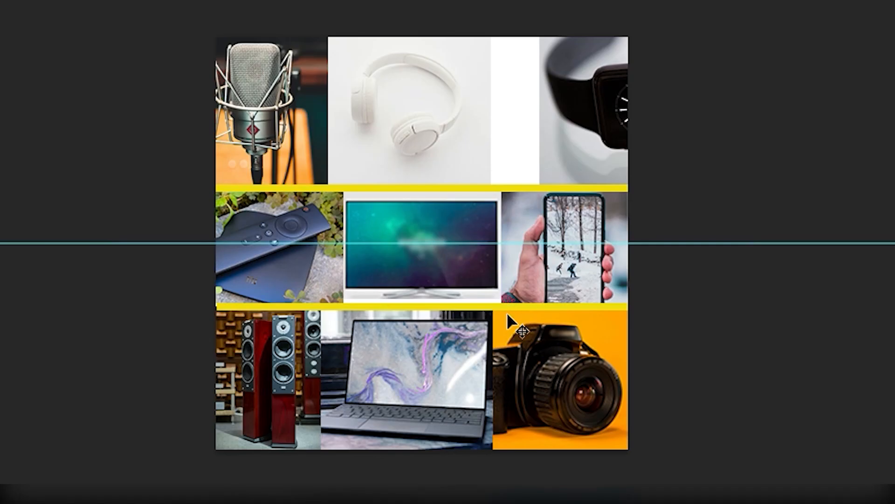
pyautogui.rightClick(421, 242)
pyautogui.click(521, 319)
pyautogui.rightClick(512, 187)
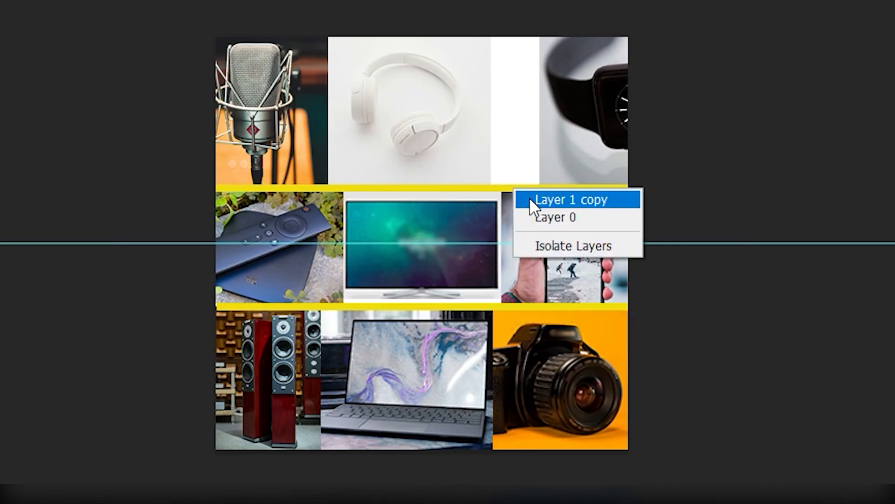
pyautogui.click(530, 198)
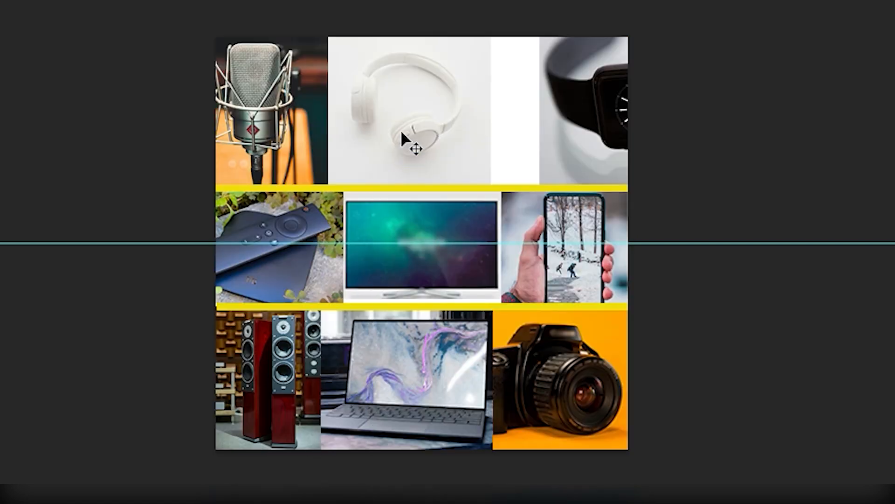
# Step: Move the smart watch photo left to close the white gap beside the headphones photo
pyautogui.rightClick(402, 127)
pyautogui.click(440, 136)
pyautogui.rightClick(596, 101)
pyautogui.click(608, 114)
pyautogui.moveTo(609, 113); pyautogui.dragTo(557, 116)
# Step: Shift the mic and headphones photos slightly right to even out the top row of the collage
pyautogui.rightClick(288, 108)
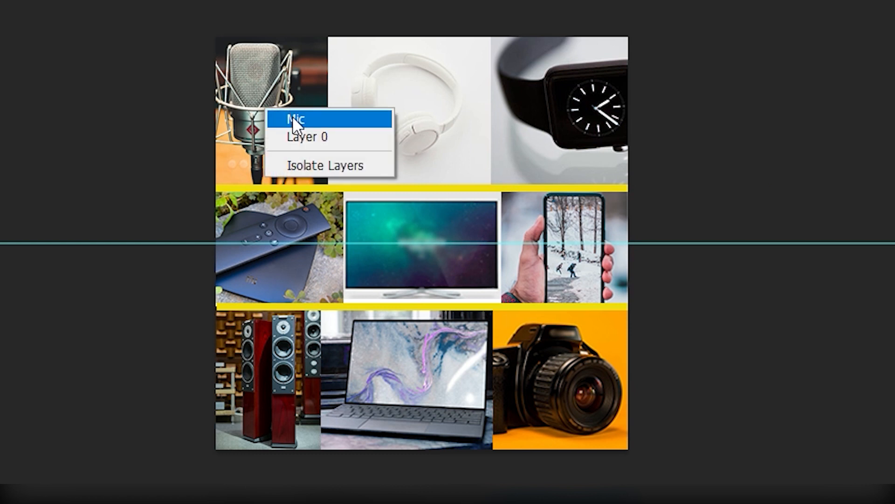
pyautogui.click(292, 119)
pyautogui.moveTo(273, 119)
pyautogui.mouseDown()
pyautogui.moveTo(287, 119)
pyautogui.moveTo(277, 116)
pyautogui.mouseUp()
pyautogui.rightClick(405, 134)
pyautogui.click(415, 139)
pyautogui.moveTo(416, 138); pyautogui.dragTo(421, 135)
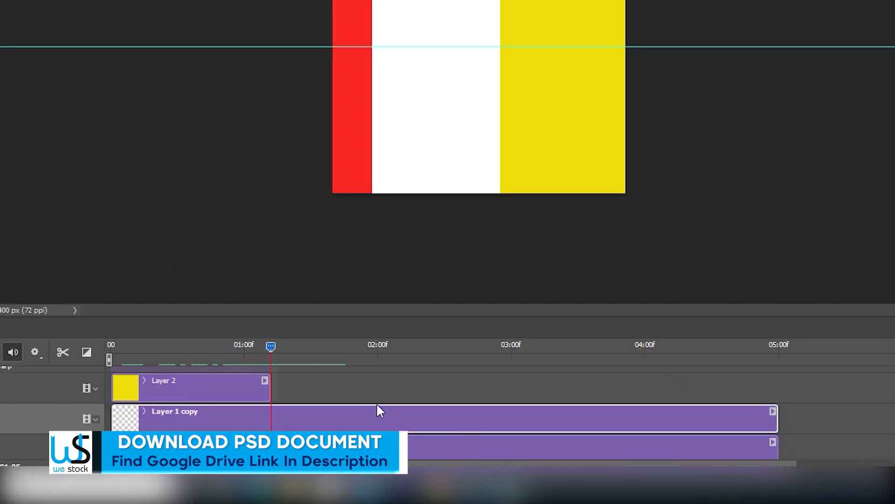
# Step: Move all clips from Layer 1 copy down to Layer 0 together so they start at 1:05, and deselect them
pyautogui.click(420, 418)
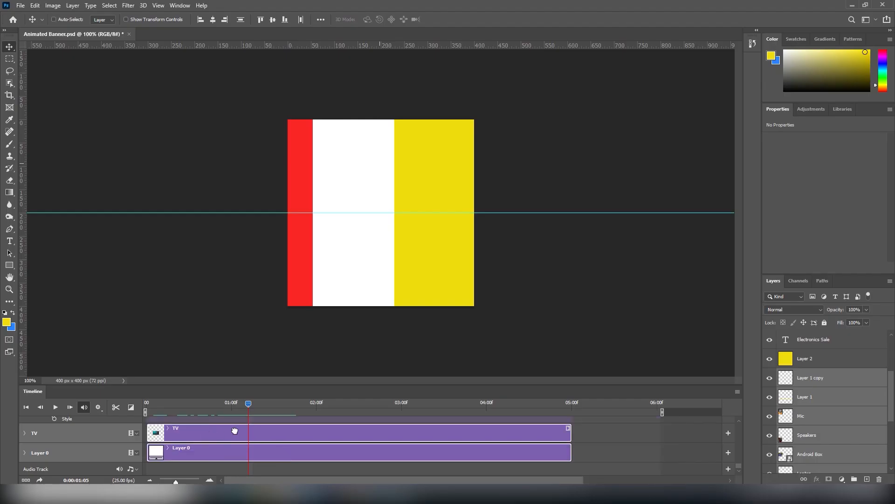
pyautogui.moveTo(234, 430); pyautogui.dragTo(298, 433)
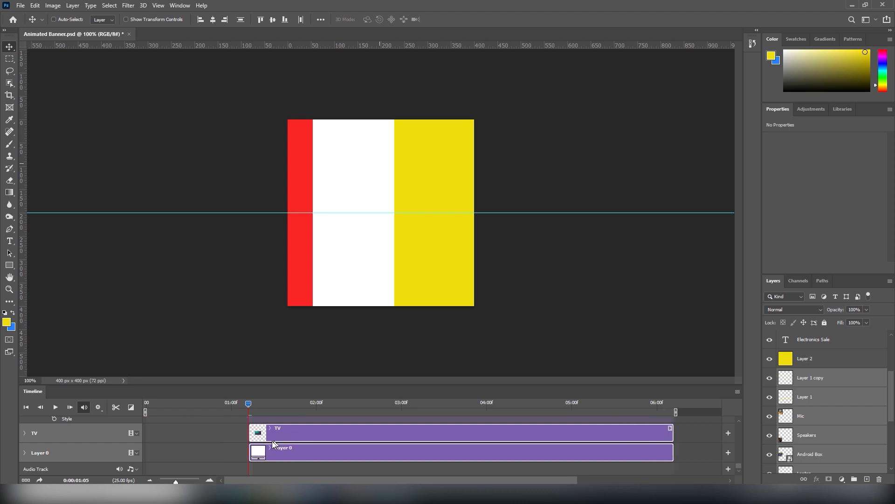
pyautogui.scroll(10, 281, 443)
pyautogui.click(275, 430)
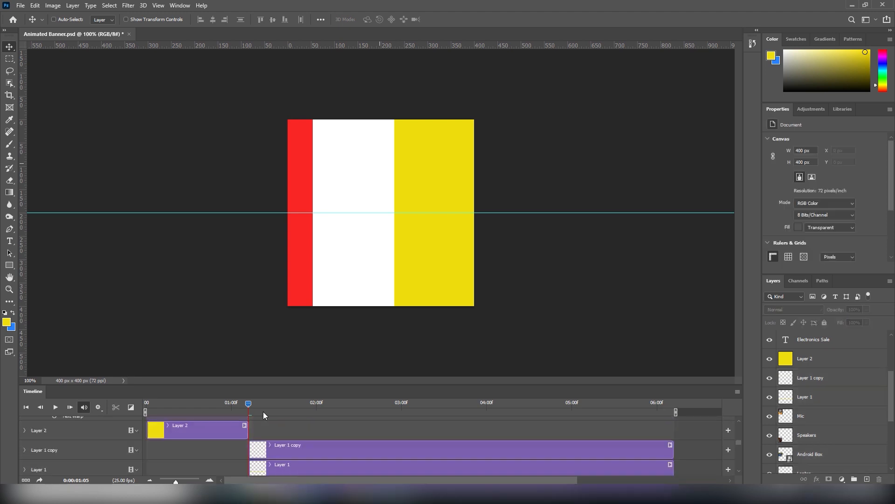
# Step: Scrub back through the transition, and add Position keyframes to the Mic clip at about 1:12 and at 1:19
pyautogui.moveTo(246, 403); pyautogui.dragTo(167, 403)
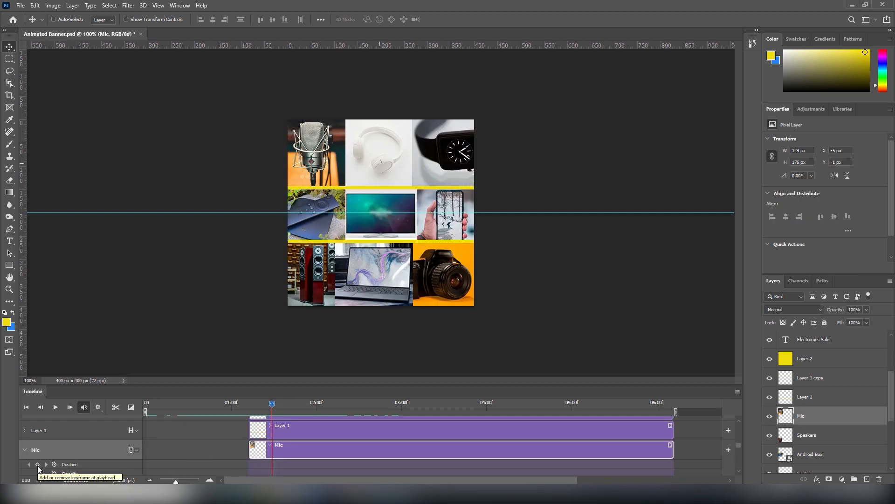
pyautogui.click(37, 464)
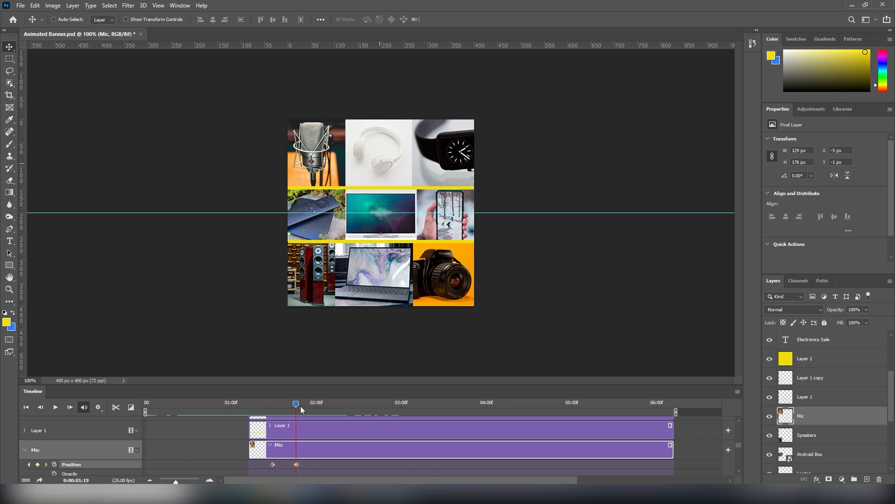
# Step: At the Mic clip's 1:12 Position keyframe, move the mic photo off the canvas's left side to X -130 px, and preview the slide-in
pyautogui.moveTo(287, 405); pyautogui.dragTo(271, 408)
pyautogui.click(273, 464)
pyautogui.moveTo(321, 163); pyautogui.dragTo(257, 161)
pyautogui.press('space')
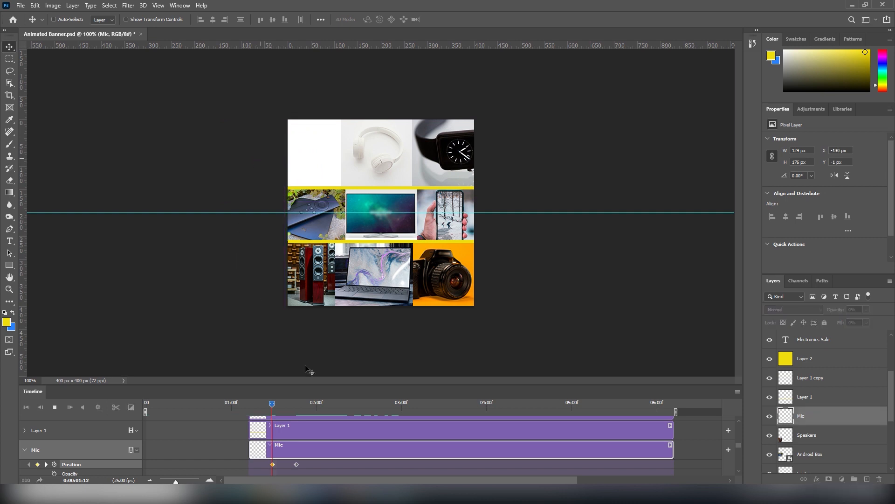
pyautogui.click(256, 408)
pyautogui.press('space')
# Step: Retime the Mic clip's Position keyframes to 1:05 and 1:15, checking the playback in between
pyautogui.click(249, 403)
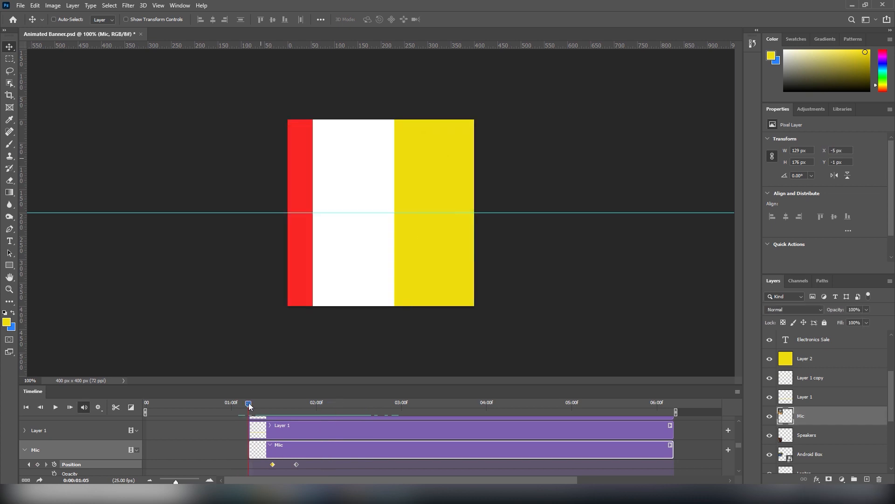
pyautogui.moveTo(273, 464); pyautogui.dragTo(249, 464)
pyautogui.press('space')
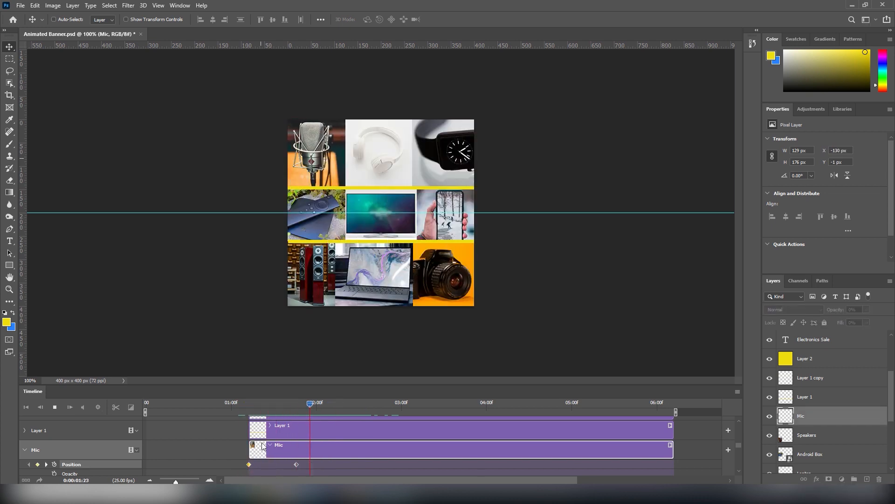
pyautogui.press('space')
pyautogui.moveTo(253, 401); pyautogui.dragTo(282, 416)
pyautogui.moveTo(296, 464); pyautogui.dragTo(284, 464)
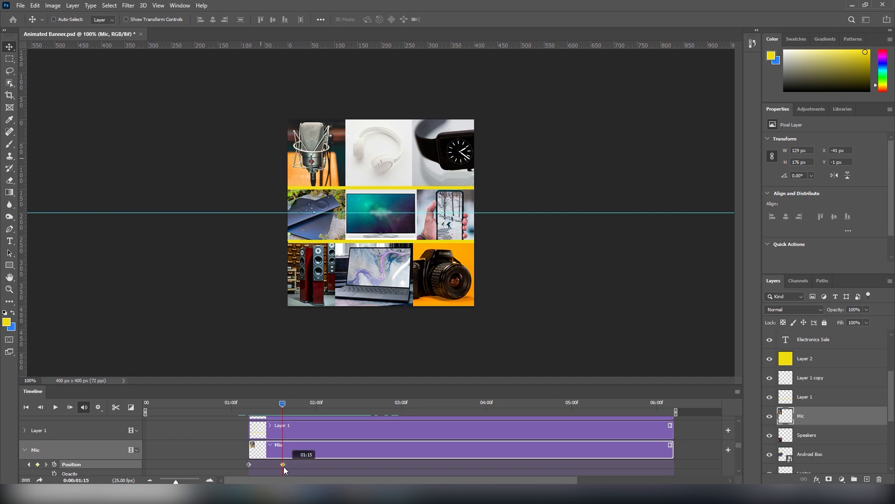
# Step: Select the Headphone layer and add Position keyframes to its clip at 1:15 and about 2:01
pyautogui.scroll(-1, 289, 464)
pyautogui.scroll(-1, 289, 464)
pyautogui.click(283, 460)
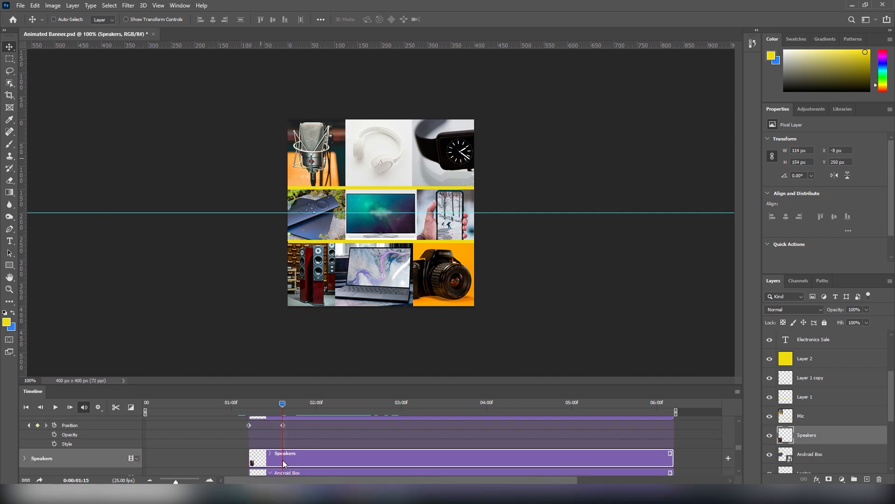
pyautogui.rightClick(379, 141)
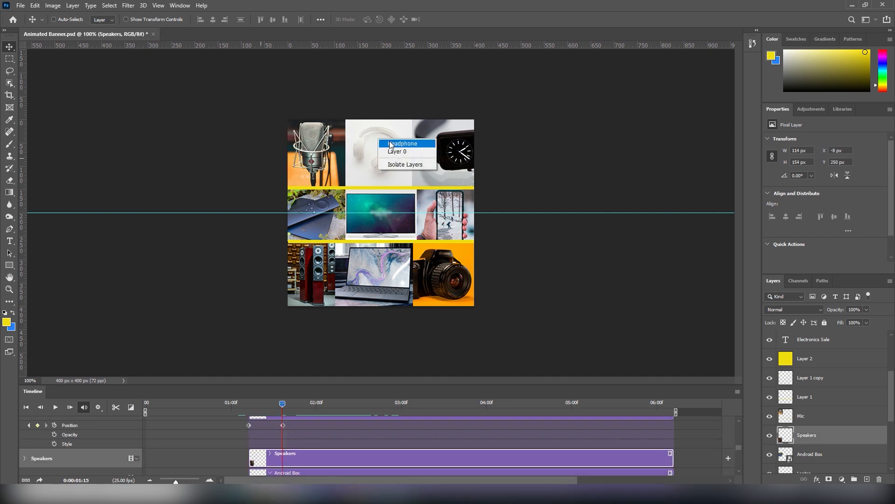
pyautogui.click(389, 144)
pyautogui.scroll(4, 274, 443)
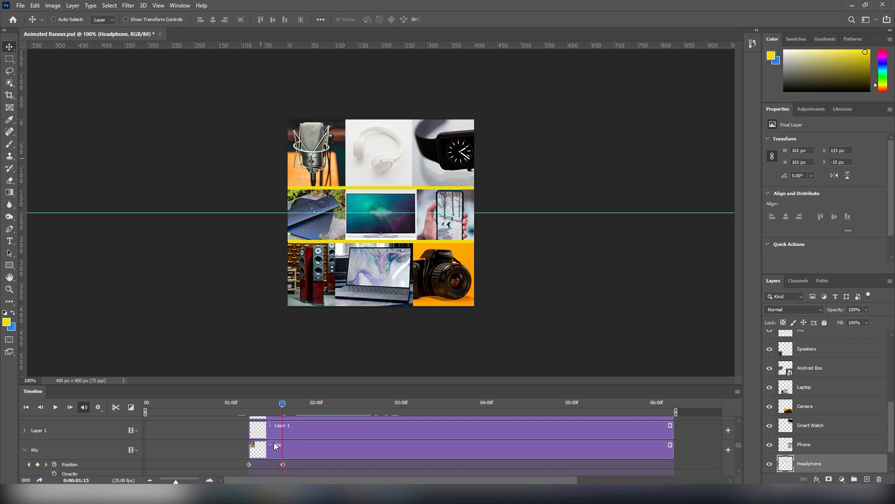
pyautogui.scroll(-5, 274, 443)
pyautogui.scroll(-6, 272, 442)
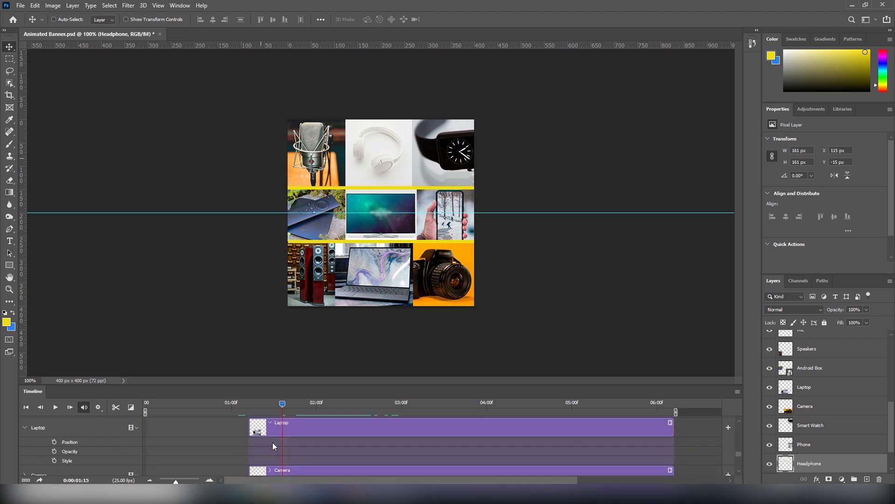
pyautogui.scroll(2, 272, 447)
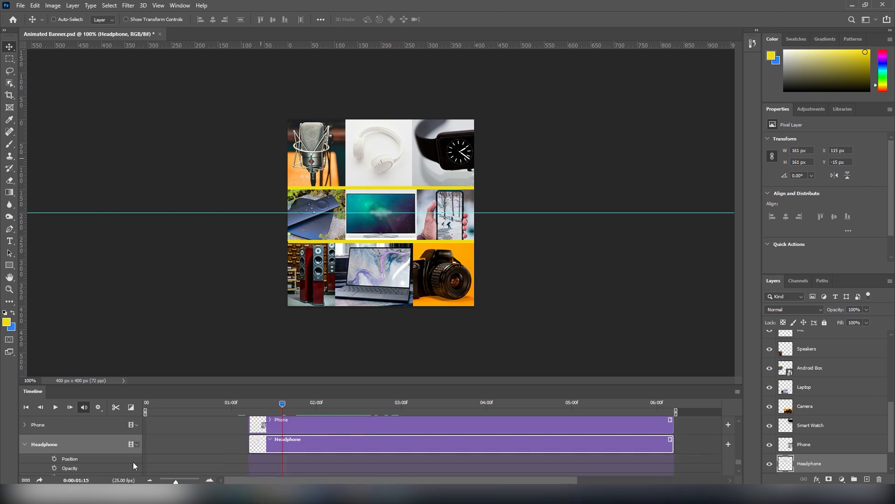
pyautogui.click(54, 459)
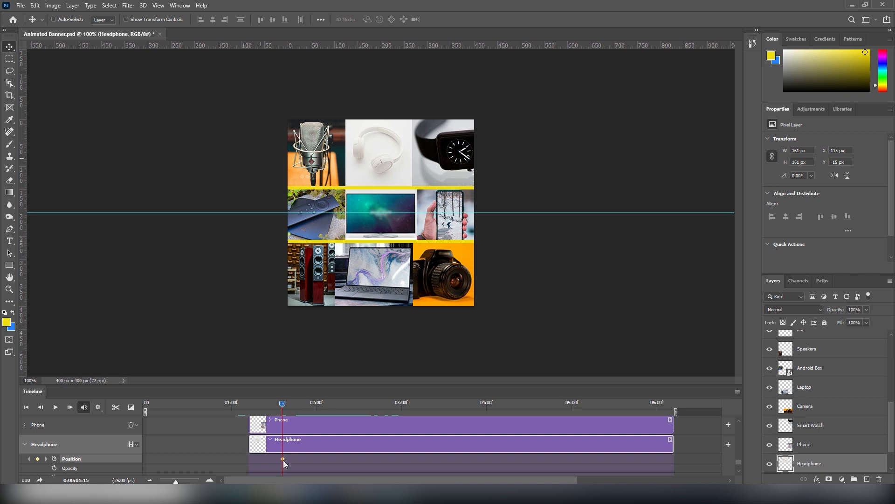
pyautogui.moveTo(287, 401)
pyautogui.mouseDown()
pyautogui.moveTo(246, 404)
pyautogui.moveTo(284, 408)
pyautogui.mouseUp()
pyautogui.moveTo(284, 459); pyautogui.dragTo(320, 462)
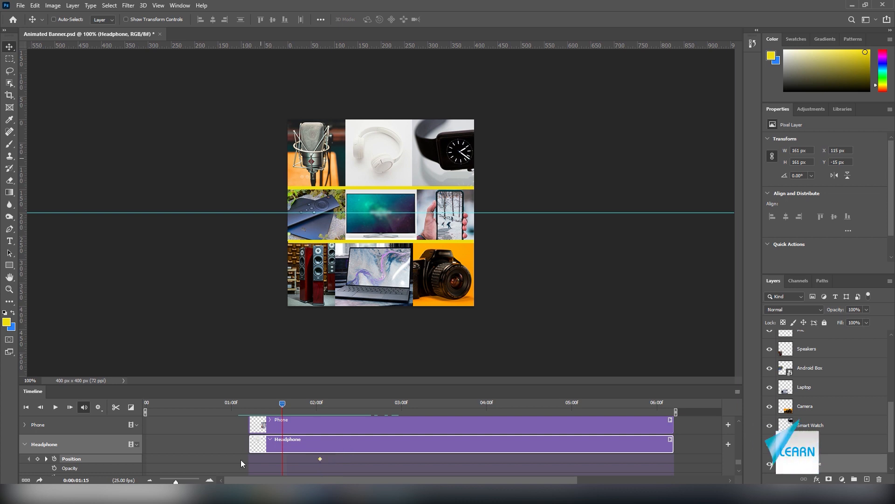
pyautogui.click(38, 458)
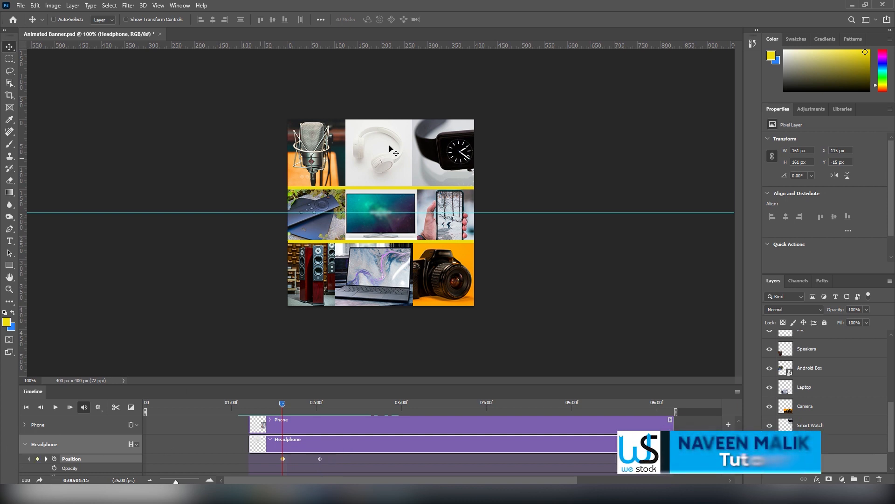
# Step: At the 1:15 keyframe, move the headphones photo straight up above the canvas to Y -161 px
pyautogui.rightClick(375, 155)
pyautogui.click(390, 160)
pyautogui.moveTo(386, 160); pyautogui.dragTo(387, 97)
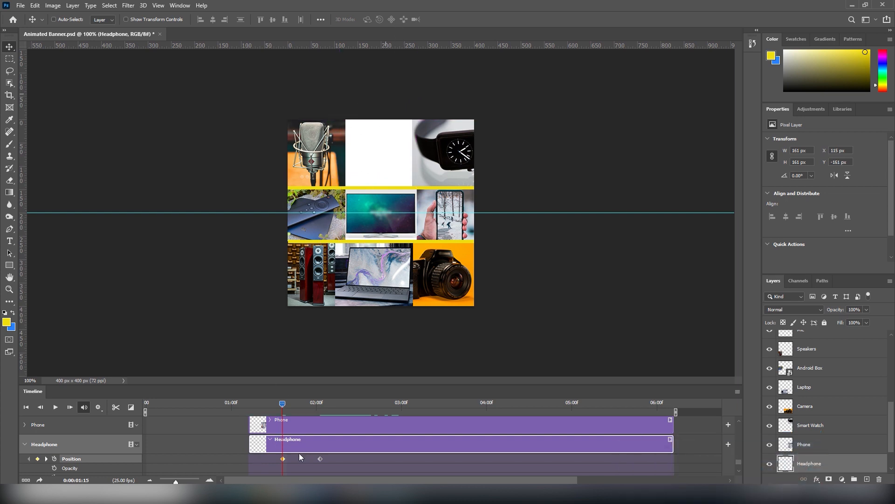
# Step: Retime the Headphone clip's Position keyframes to 1:05 and 1:15, and preview the drop-in
pyautogui.scroll(6, 299, 457)
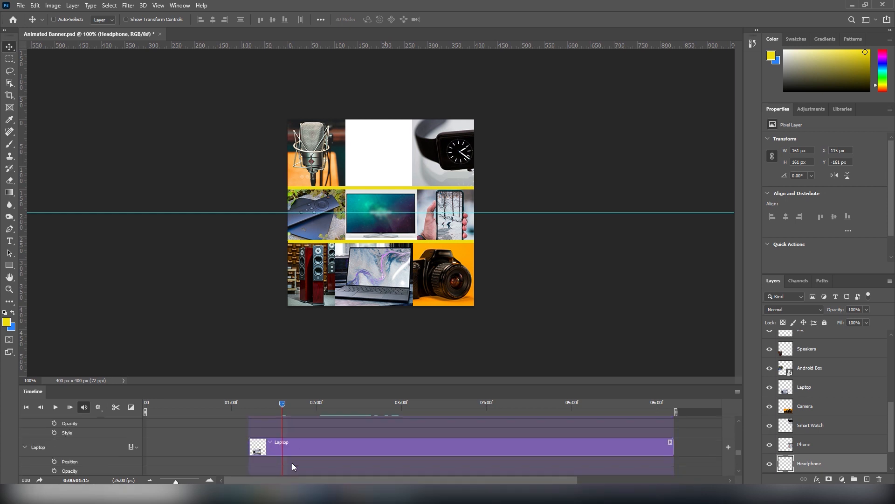
pyautogui.scroll(-4, 292, 462)
pyautogui.scroll(-3, 290, 456)
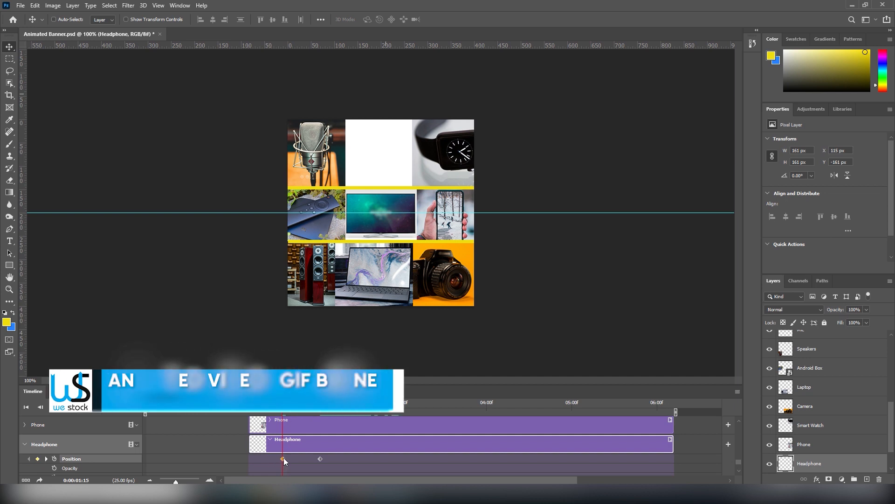
pyautogui.moveTo(283, 459); pyautogui.dragTo(249, 459)
pyautogui.moveTo(319, 458); pyautogui.dragTo(283, 459)
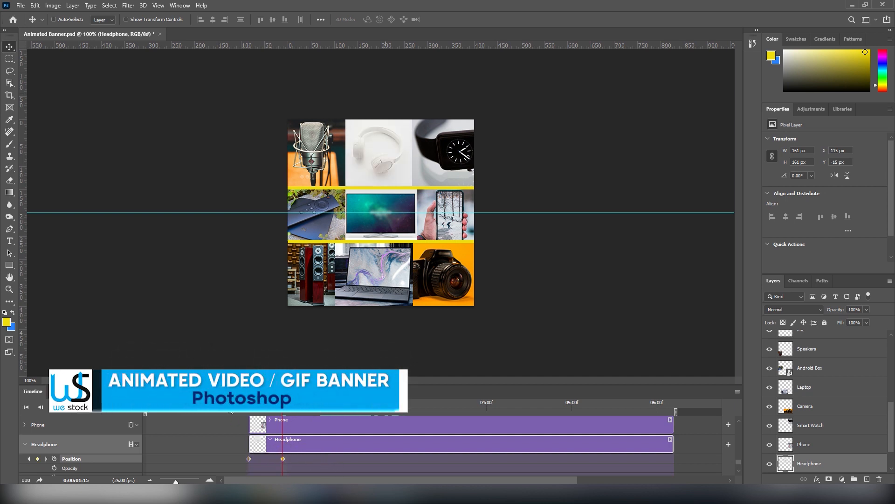
pyautogui.press('space')
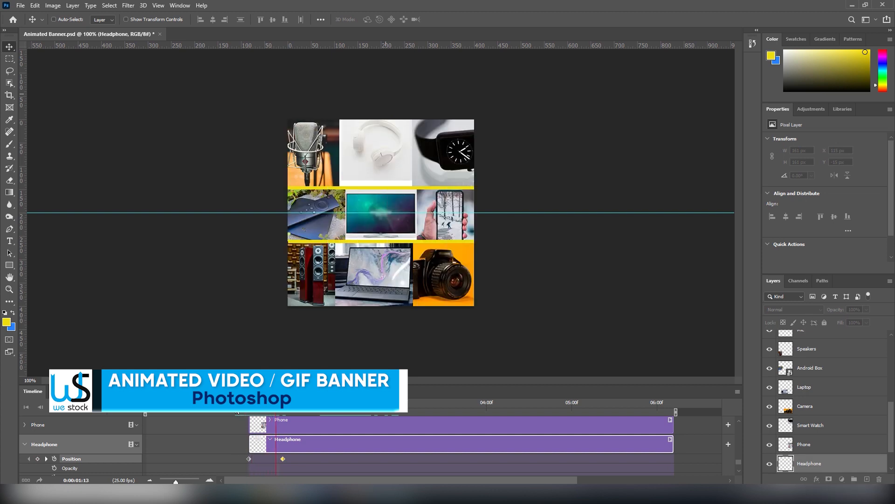
# Step: Select the Smart Watch layer and add Position keyframes to its clip at 1:13 and 2:01, returning to 1:13
pyautogui.moveTo(237, 404); pyautogui.dragTo(274, 412)
pyautogui.keyDown('ctrl'); pyautogui.click(456, 160); pyautogui.keyUp('ctrl')
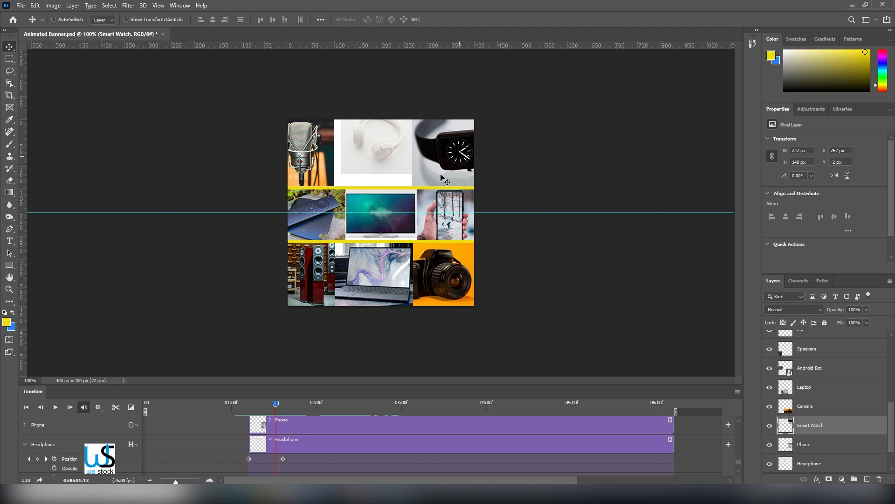
pyautogui.rightClick(459, 151)
pyautogui.click(472, 155)
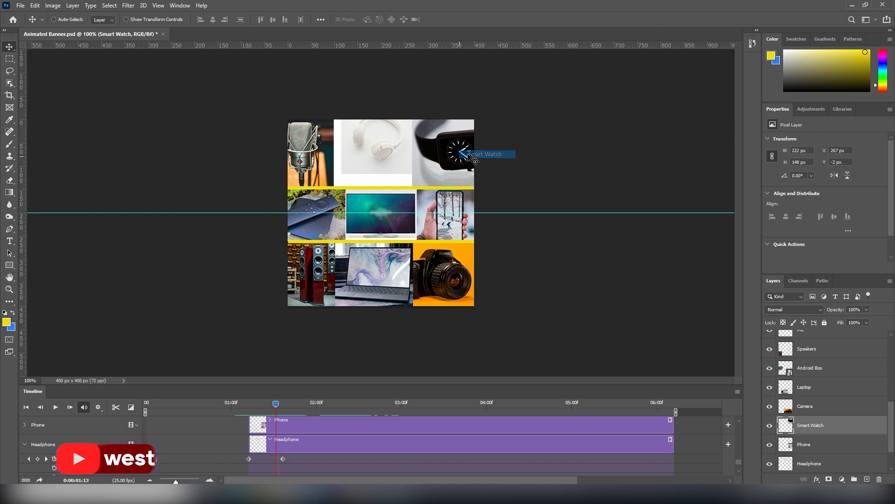
pyautogui.scroll(3, 235, 447)
pyautogui.scroll(-1, 234, 448)
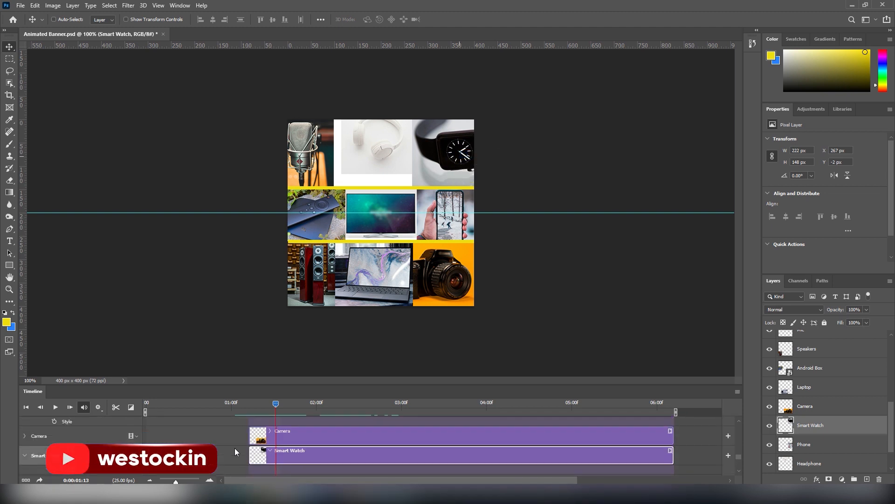
pyautogui.click(30, 469)
pyautogui.moveTo(275, 402); pyautogui.dragTo(321, 406)
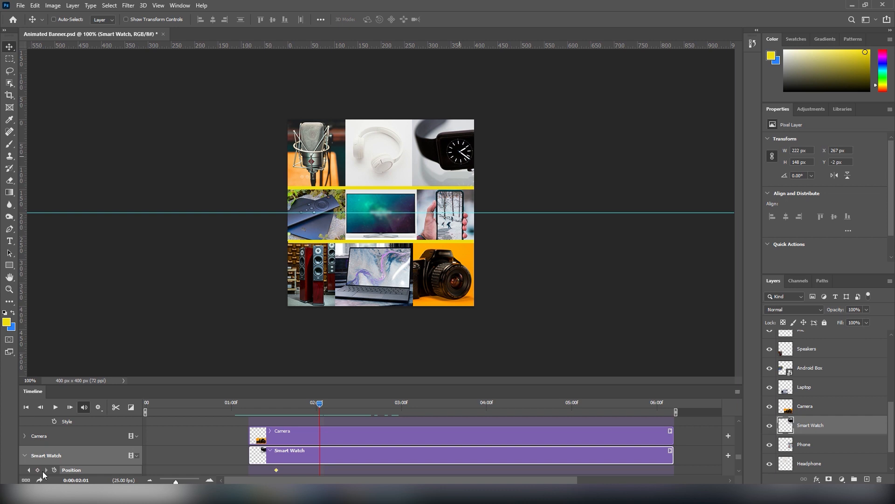
pyautogui.click(276, 403)
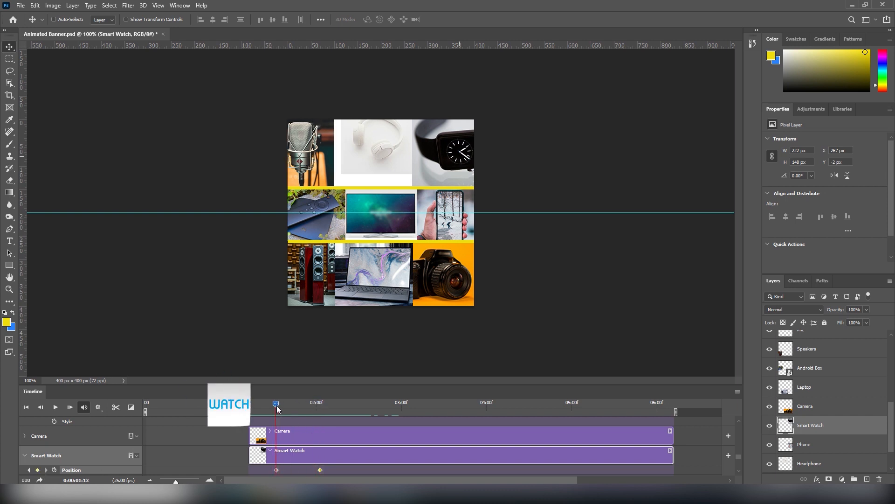
# Step: At the 1:13 keyframe, move the smart watch photo off the canvas's right side to X 406 px
pyautogui.rightClick(451, 149)
pyautogui.click(461, 154)
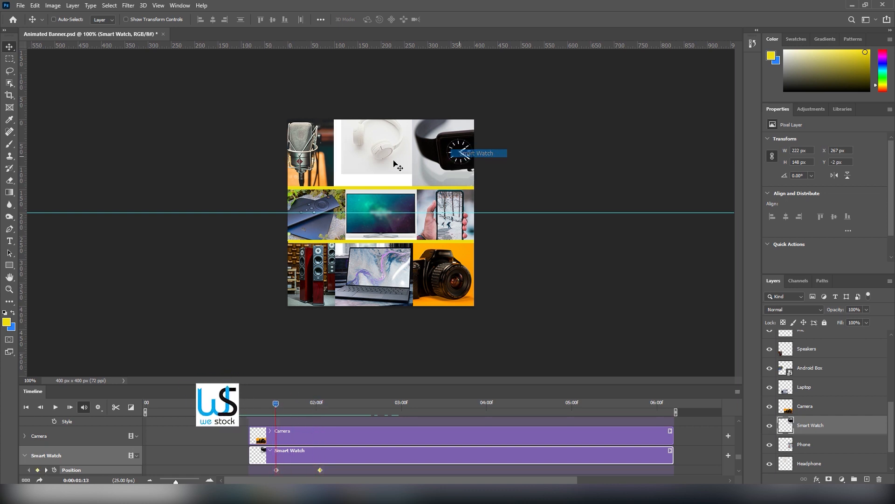
pyautogui.moveTo(454, 161); pyautogui.dragTo(498, 160)
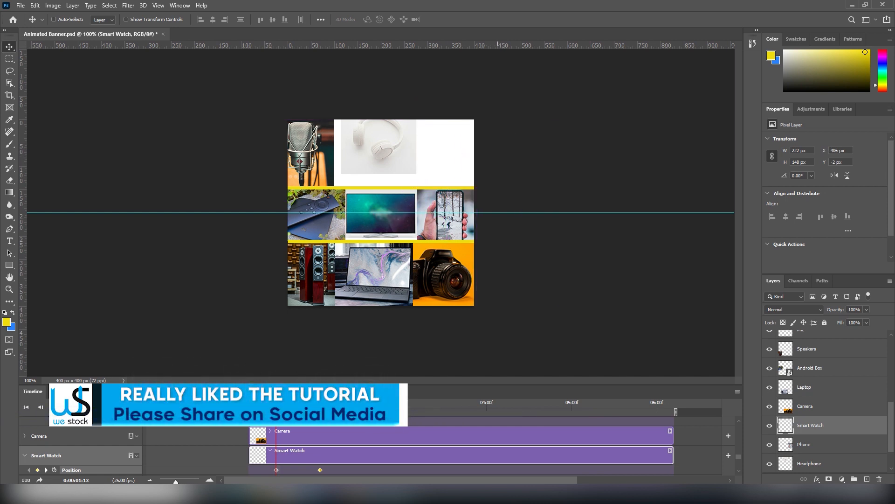
# Step: Retime the Smart Watch clip's Position keyframes to 1:05 and 1:15, and preview the top row's animation
pyautogui.moveTo(275, 471); pyautogui.dragTo(246, 474)
pyautogui.moveTo(246, 472); pyautogui.dragTo(245, 472)
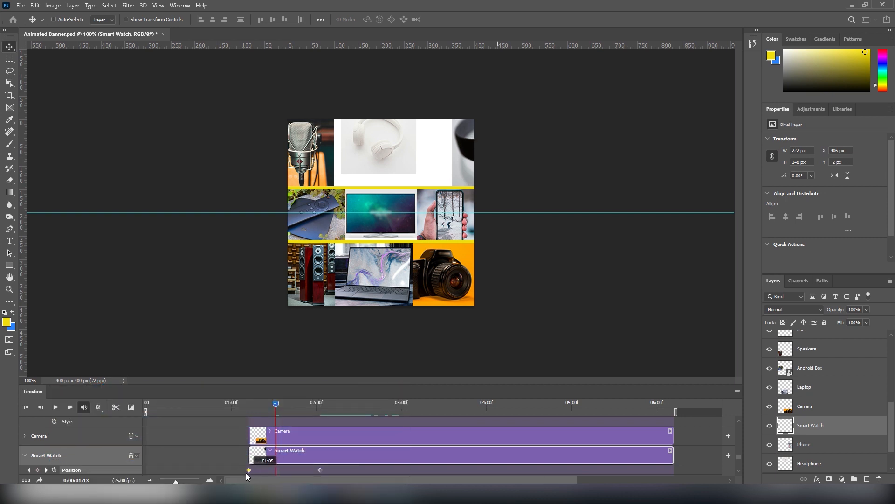
pyautogui.moveTo(276, 404)
pyautogui.mouseDown()
pyautogui.moveTo(292, 409)
pyautogui.moveTo(284, 411)
pyautogui.mouseUp()
pyautogui.moveTo(319, 470); pyautogui.dragTo(281, 471)
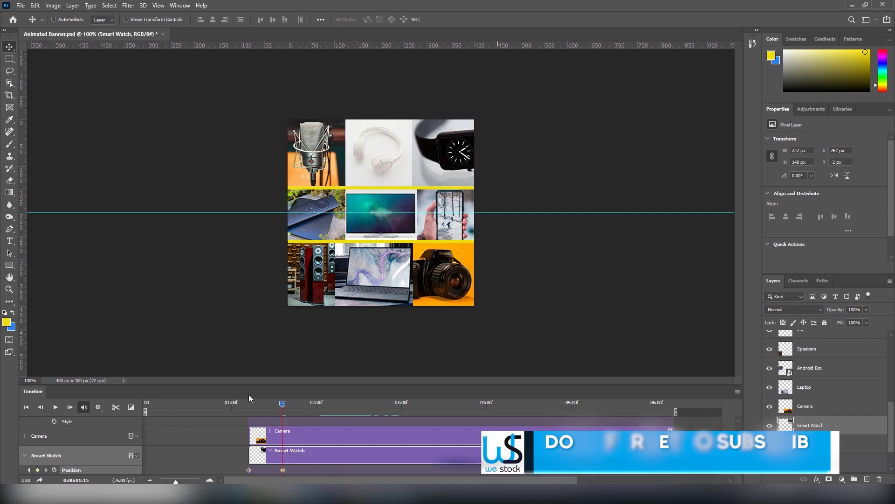
pyautogui.press('space')
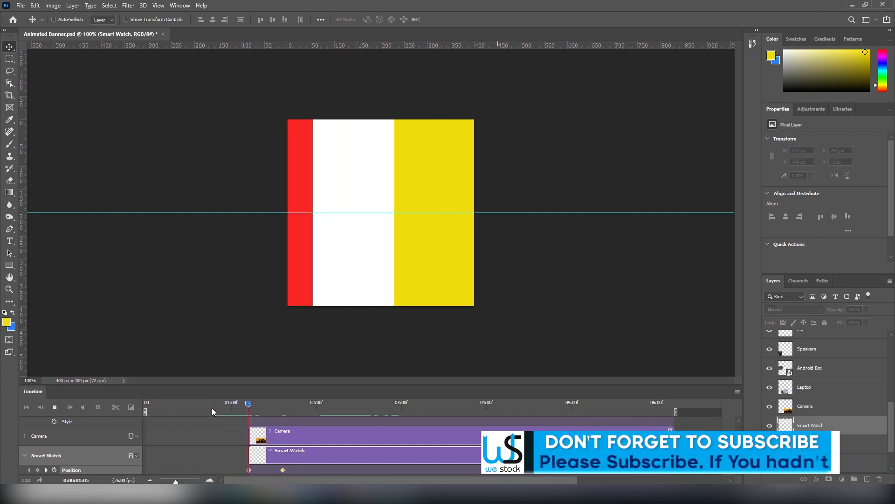
pyautogui.press('space')
pyautogui.press('space')
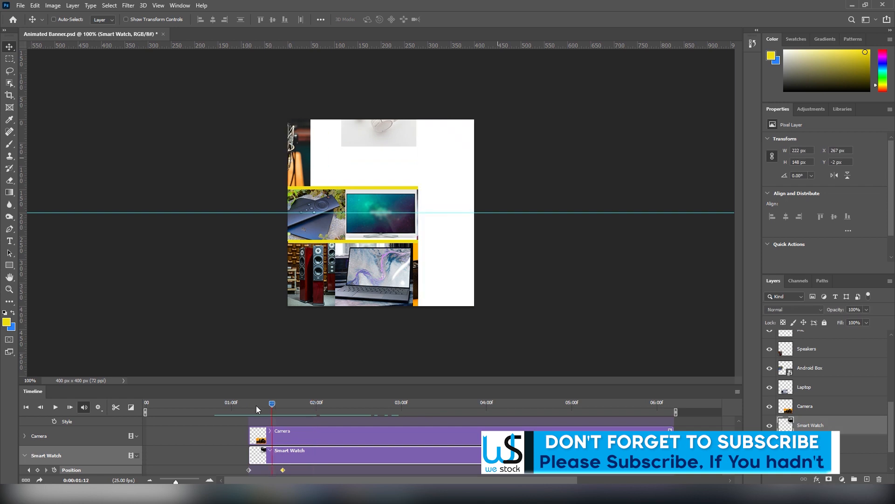
pyautogui.press('space')
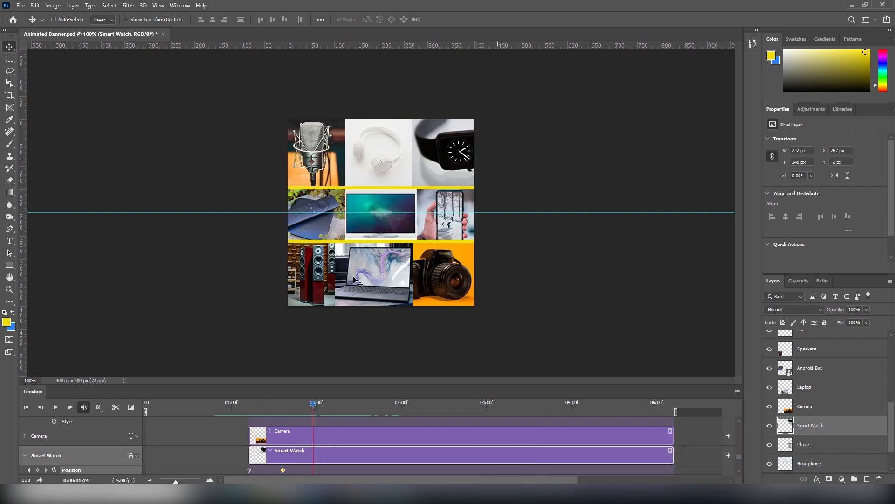
# Step: Select the Speakers layer and add Position keyframes to its clip at 1:24 and about 2:12
pyautogui.rightClick(302, 262)
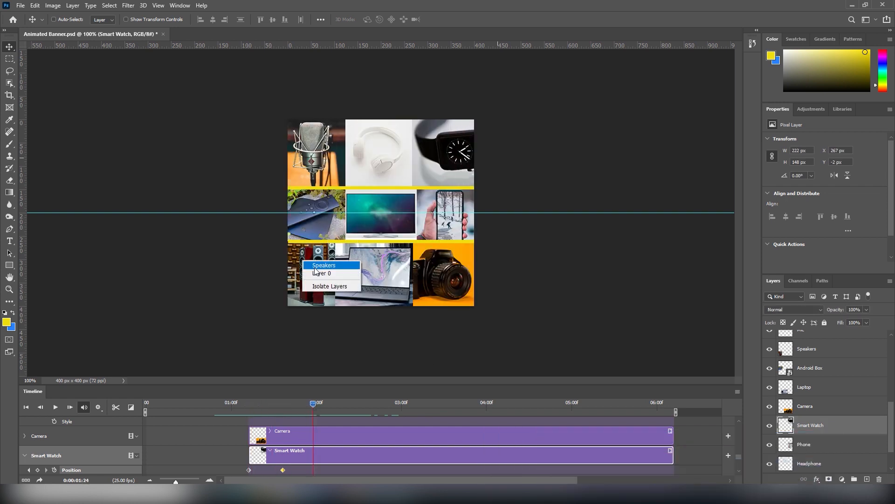
pyautogui.click(315, 266)
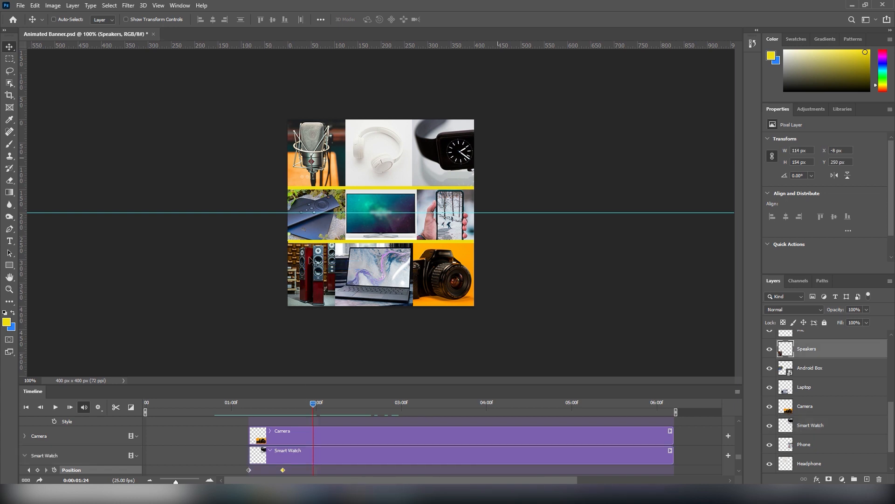
pyautogui.rightClick(317, 264)
pyautogui.click(333, 270)
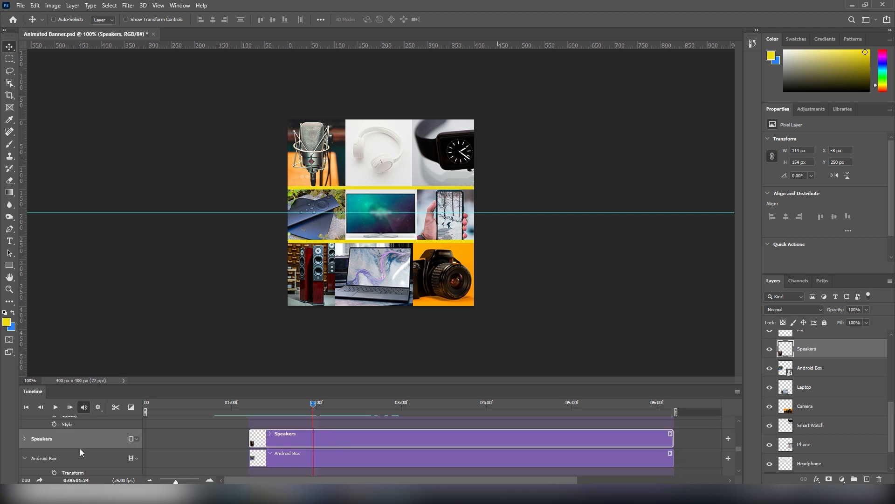
pyautogui.click(24, 438)
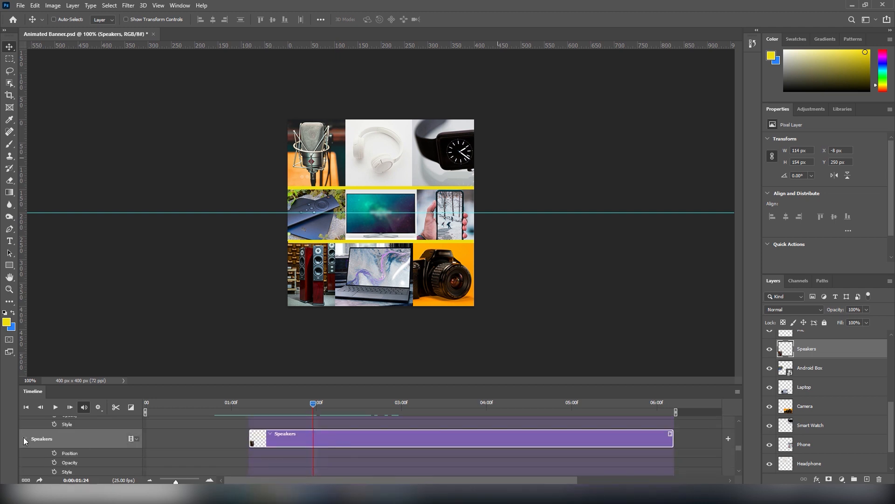
pyautogui.click(54, 453)
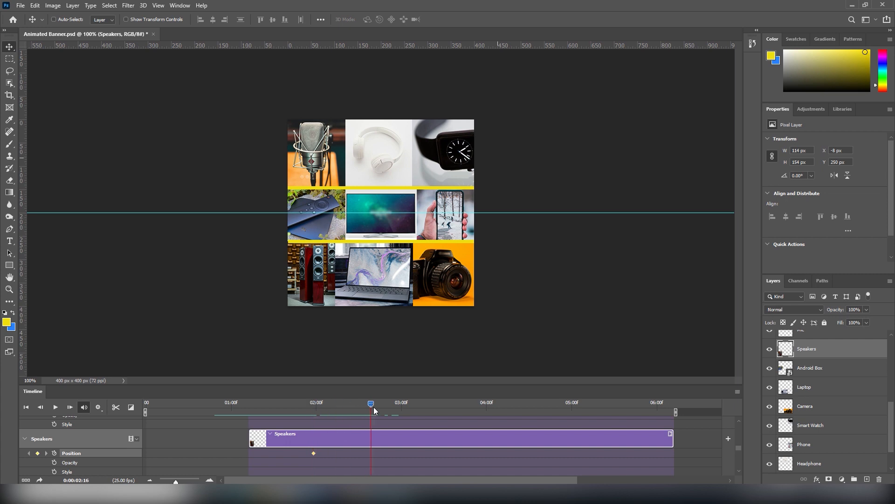
pyautogui.click(29, 452)
# Step: At the 1:24 keyframe, move the speakers photo off the canvas's left side to X -119 px, and play back the animation
pyautogui.moveTo(318, 280); pyautogui.dragTo(265, 280)
pyautogui.press('space')
pyautogui.press('space')
pyautogui.moveTo(256, 402); pyautogui.dragTo(284, 404)
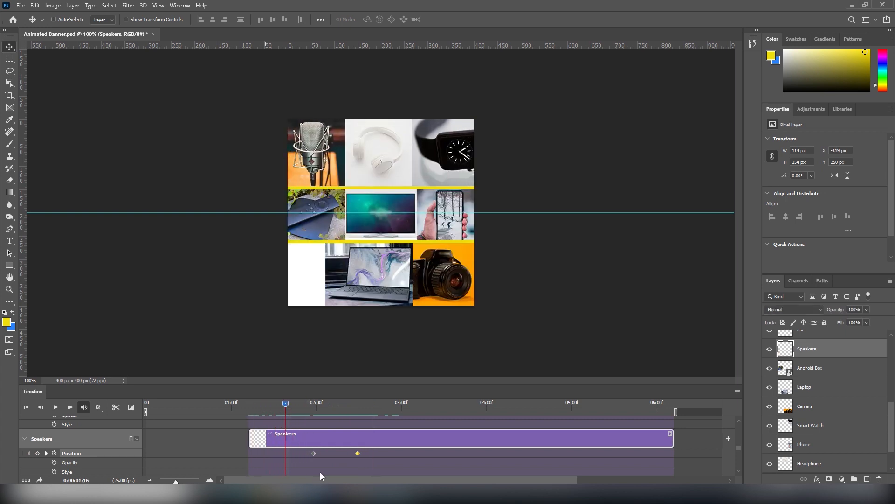
# Step: Retime the Speakers clip's Position keyframes to 1:05 and 1:16, and play back the animation
pyautogui.moveTo(313, 452); pyautogui.dragTo(245, 450)
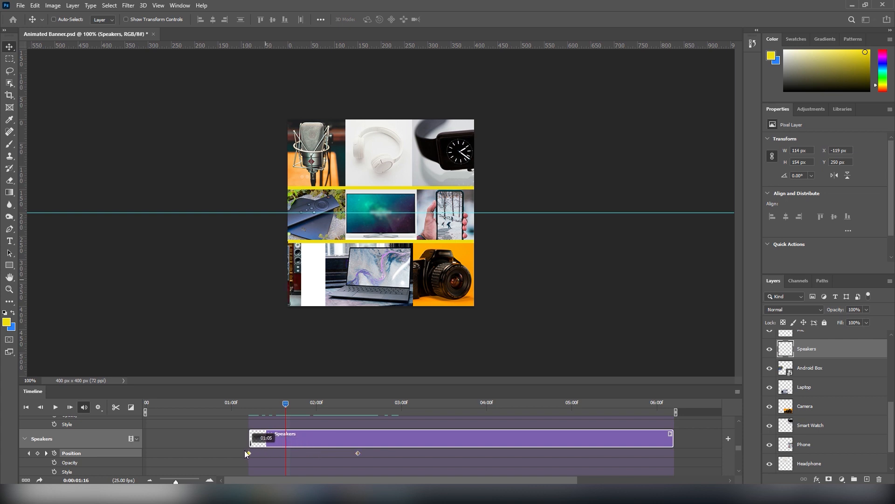
pyautogui.moveTo(358, 453); pyautogui.dragTo(285, 453)
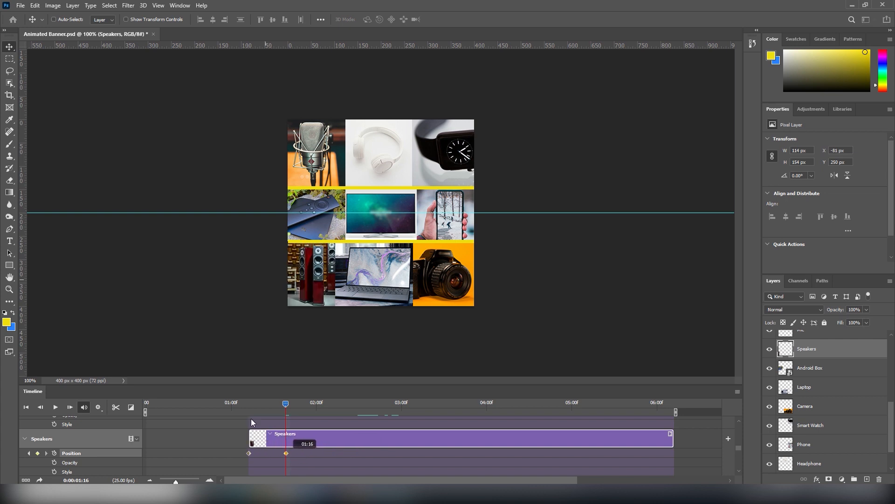
pyautogui.click(242, 406)
pyautogui.press('space')
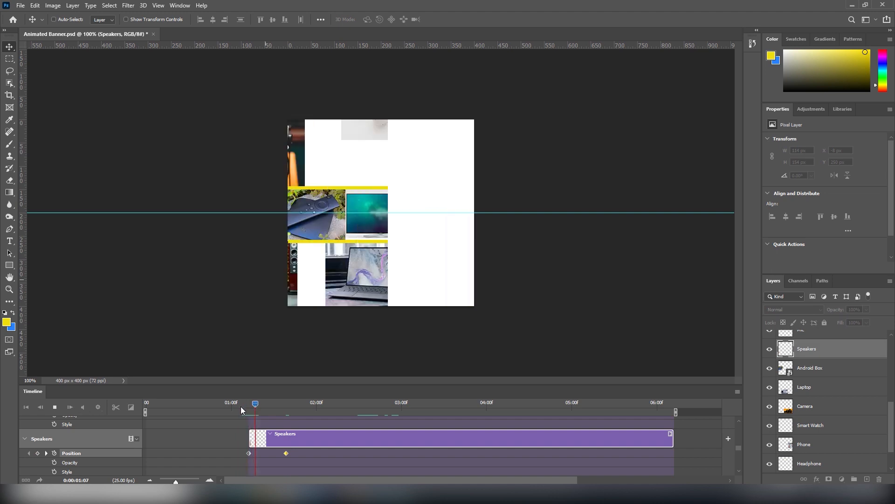
pyautogui.press('space')
# Step: Add Position keyframes to the Laptop clip at 1:16 and 2:00, and move the photo below the canvas to Y 402 px at 1:16
pyautogui.moveTo(253, 407); pyautogui.dragTo(286, 420)
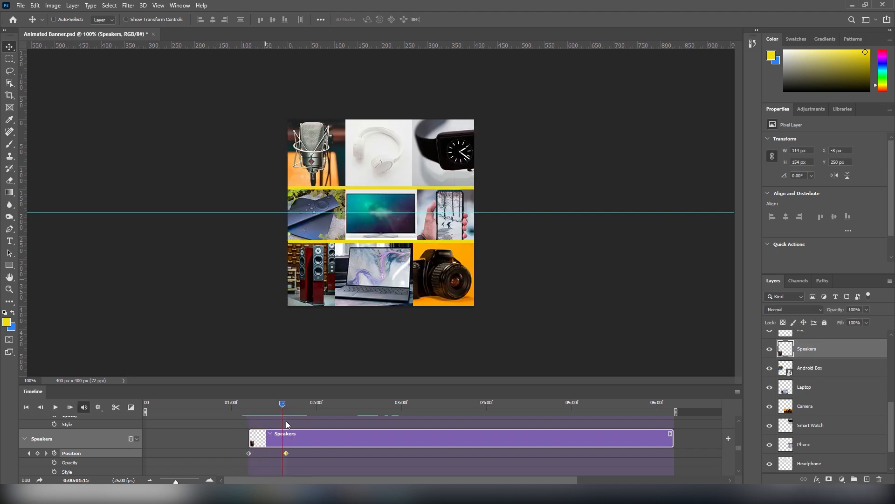
pyautogui.rightClick(359, 290)
pyautogui.click(383, 295)
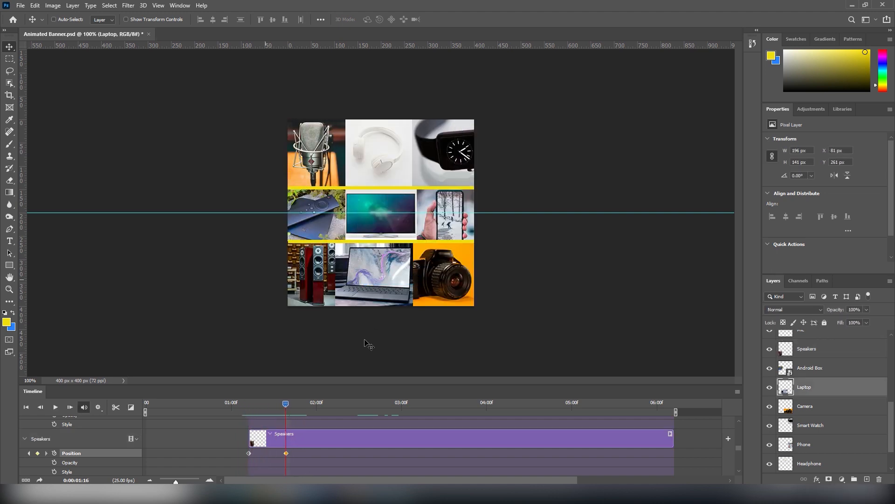
pyautogui.scroll(-2, 312, 453)
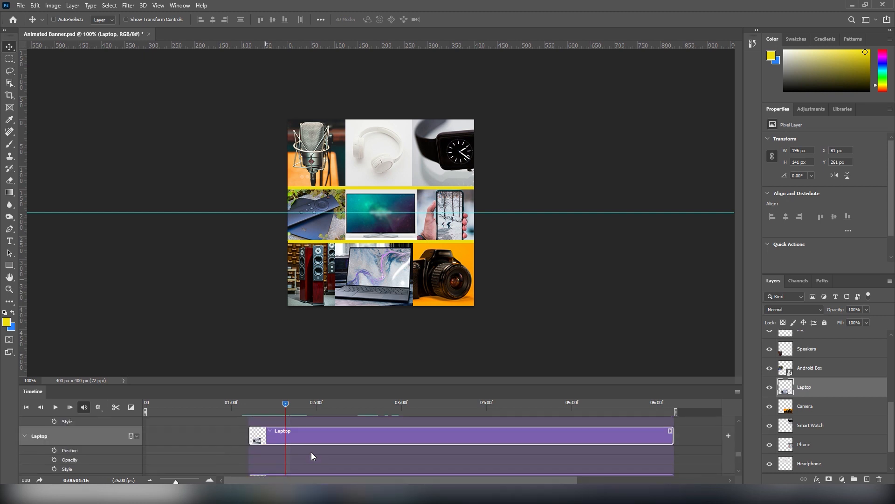
pyautogui.click(54, 450)
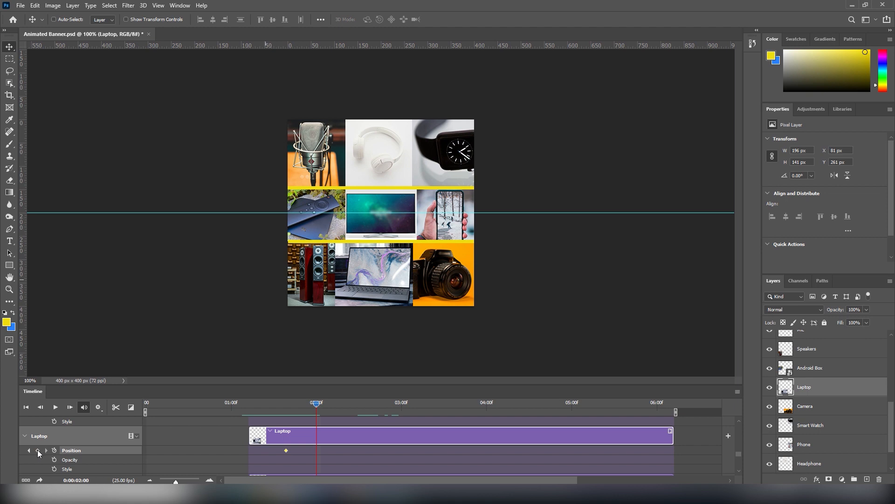
pyautogui.click(289, 406)
pyautogui.moveTo(366, 275); pyautogui.dragTo(365, 339)
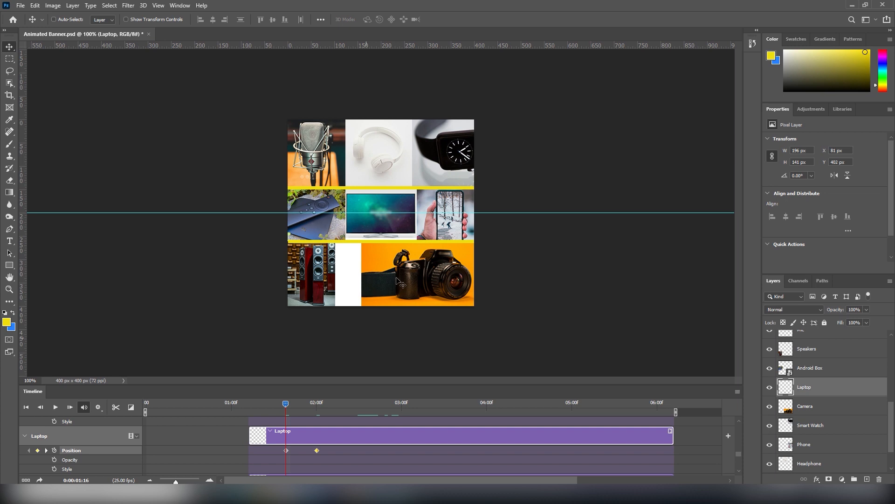
# Step: Select the Camera layer and add Position keyframes to its clip at 1:16 and 2:00
pyautogui.rightClick(404, 264)
pyautogui.click(418, 269)
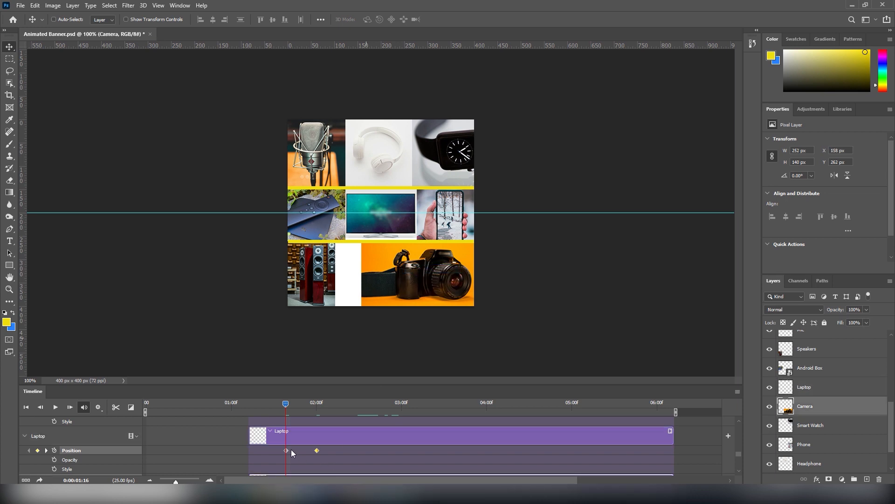
pyautogui.scroll(-2, 304, 438)
pyautogui.click(24, 444)
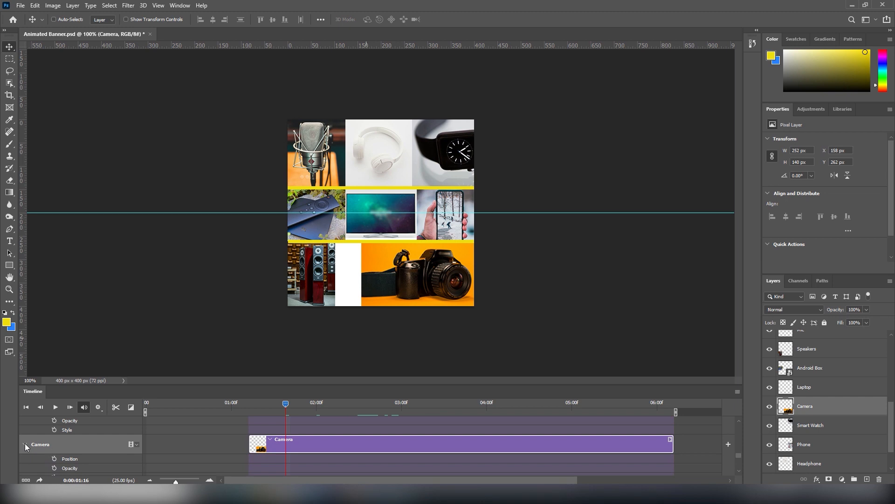
pyautogui.click(54, 459)
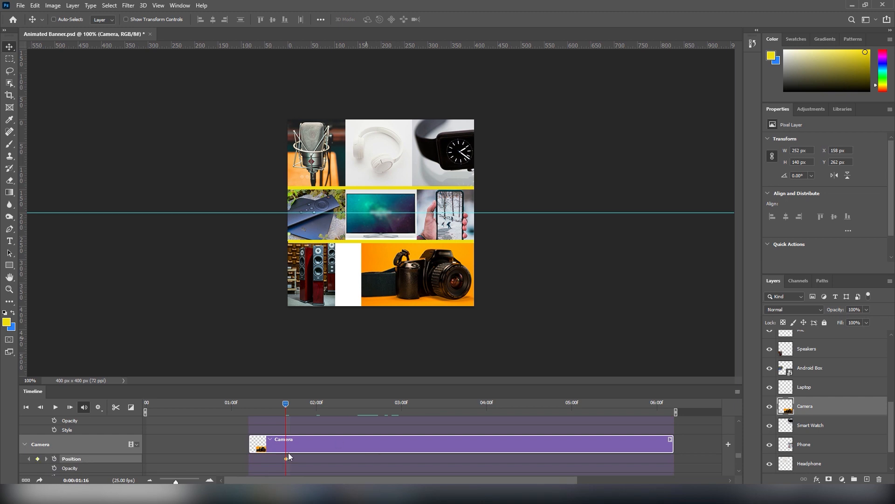
pyautogui.moveTo(293, 402); pyautogui.dragTo(316, 404)
pyautogui.rightClick(429, 275)
pyautogui.click(438, 278)
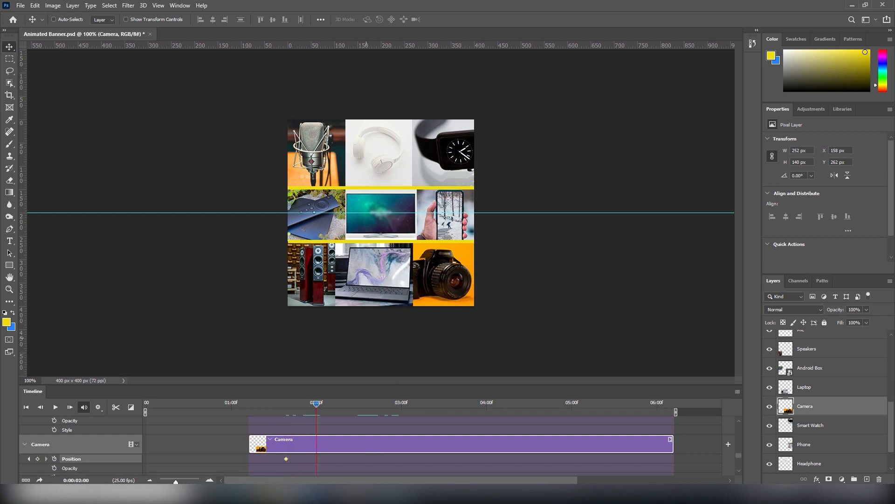
# Step: At the 1:16 keyframe, move the camera photo off the canvas's right side to X 419 px, and play back the animation
pyautogui.click(28, 458)
pyautogui.moveTo(455, 287); pyautogui.dragTo(571, 286)
pyautogui.press('space')
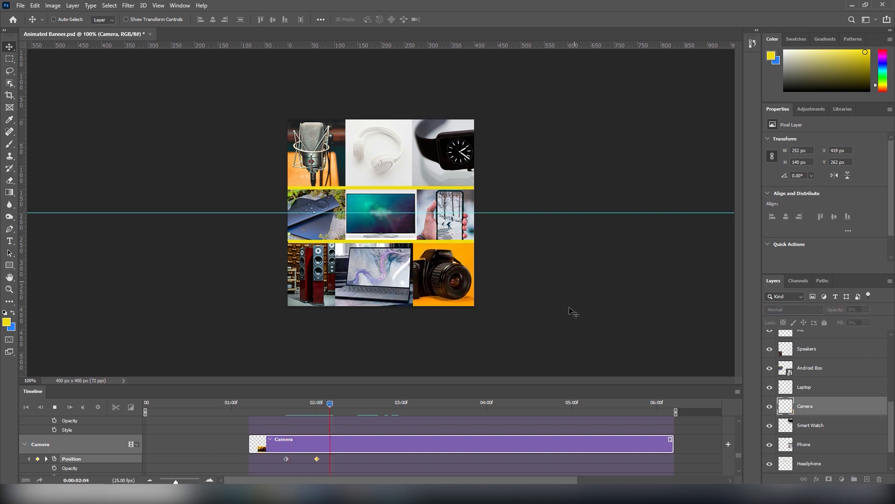
pyautogui.press('space')
pyautogui.moveTo(365, 403); pyautogui.dragTo(322, 441)
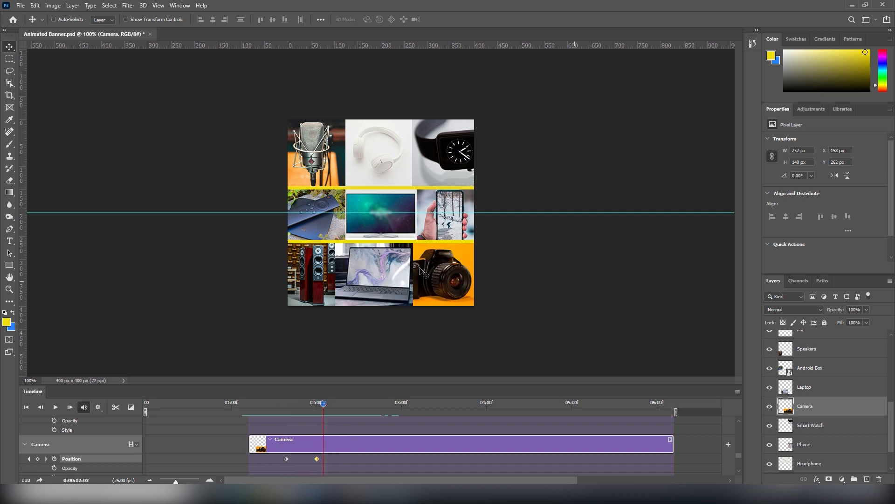
# Step: On the Phone layer, delete the part of the photo hanging below the lower yellow line, deselect, and preview the animation
pyautogui.rightClick(452, 226)
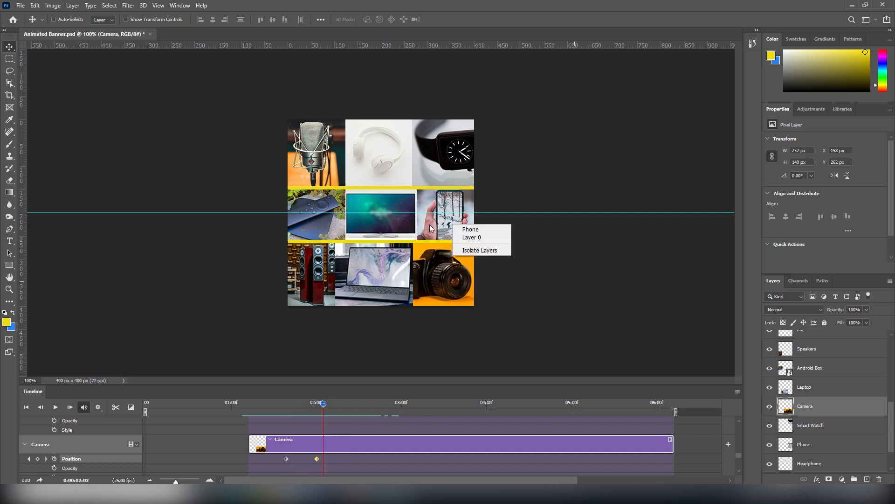
pyautogui.click(318, 402)
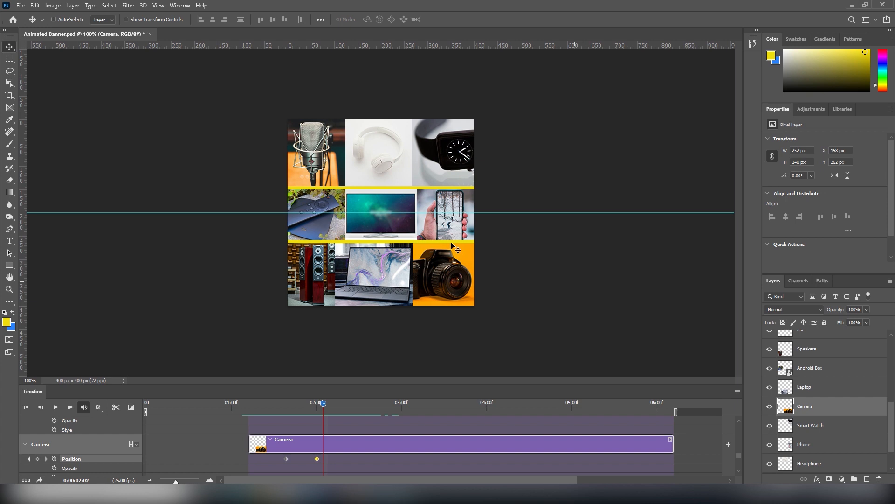
pyautogui.moveTo(325, 408); pyautogui.dragTo(296, 404)
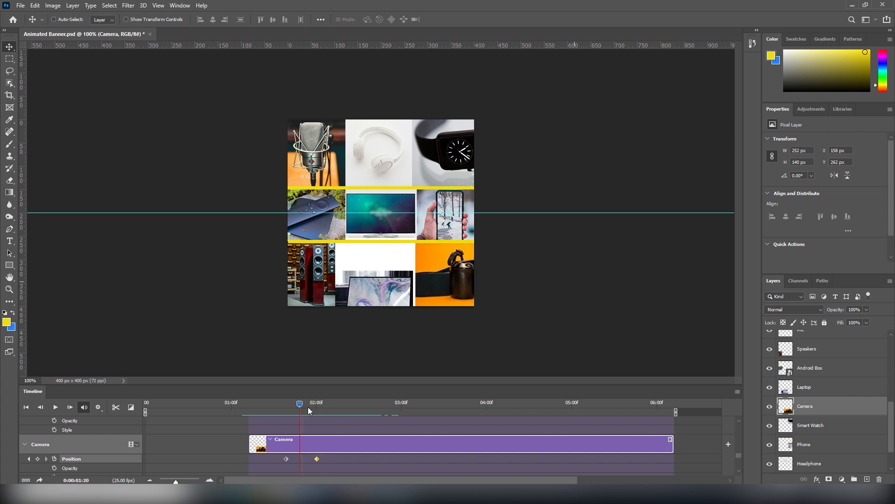
pyautogui.rightClick(446, 223)
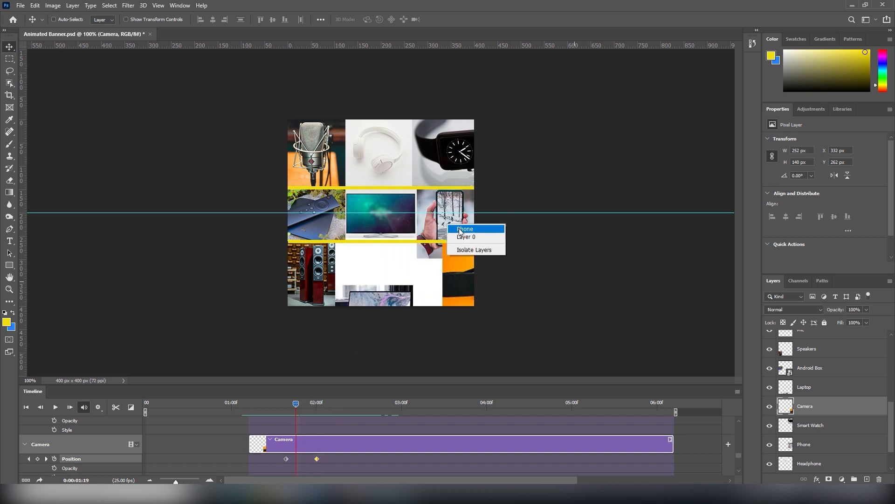
pyautogui.click(459, 228)
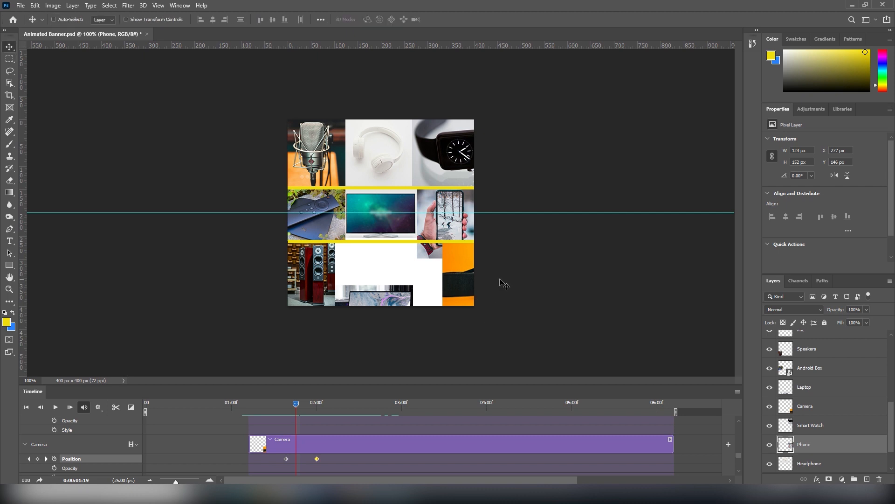
pyautogui.press('m')
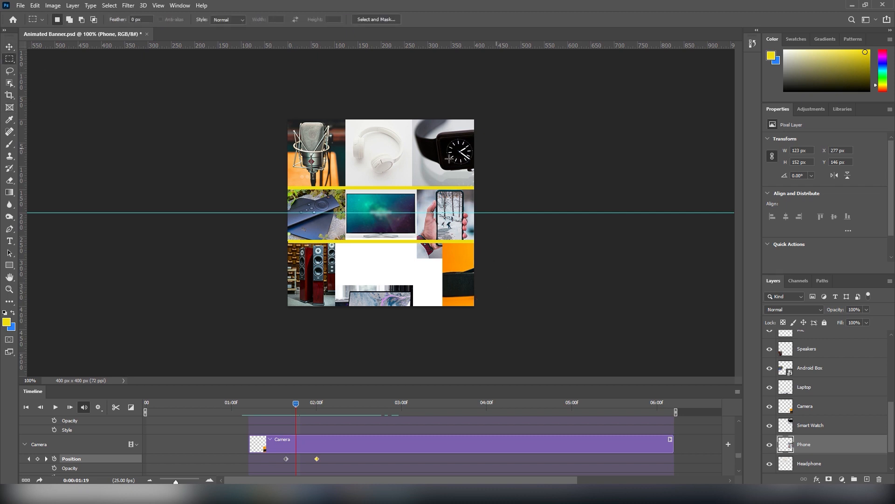
pyautogui.moveTo(474, 269); pyautogui.dragTo(390, 242)
pyautogui.press('Delete')
pyautogui.hotkey('ctrl', 'd')
pyautogui.press('space')
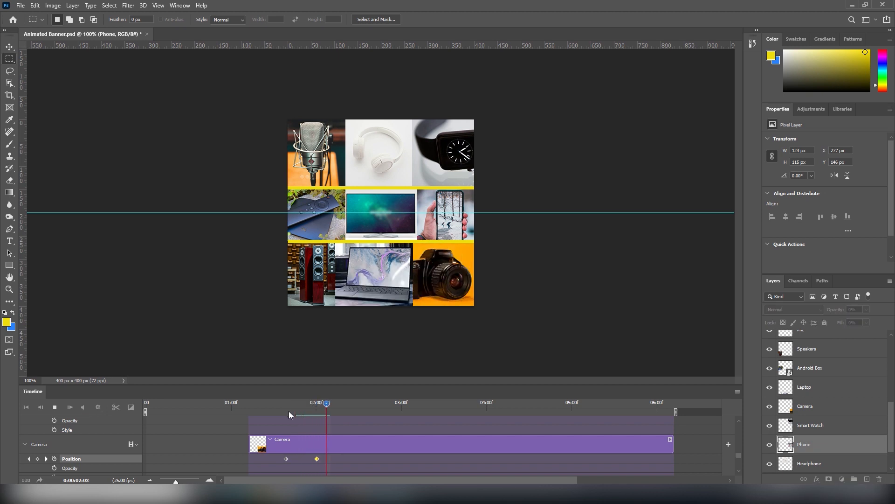
pyautogui.press('space')
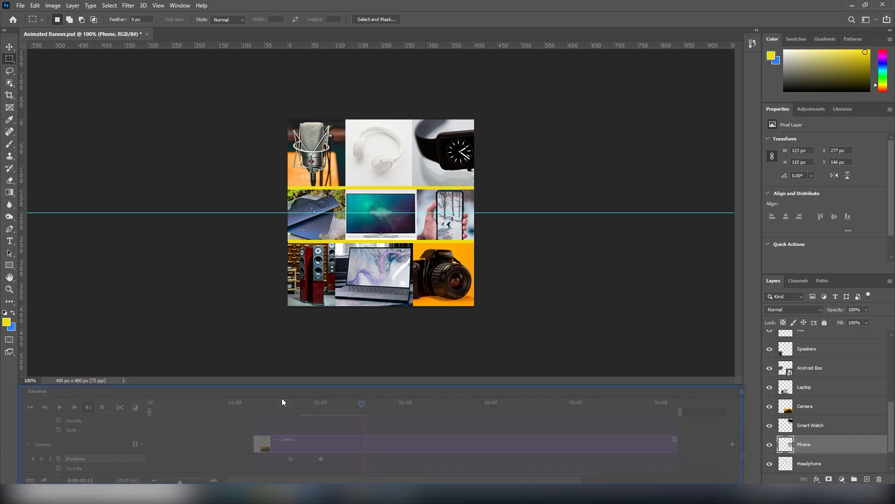
# Step: Retime the Camera clip's Position keyframes to 1:05 and 1:16
pyautogui.click(247, 404)
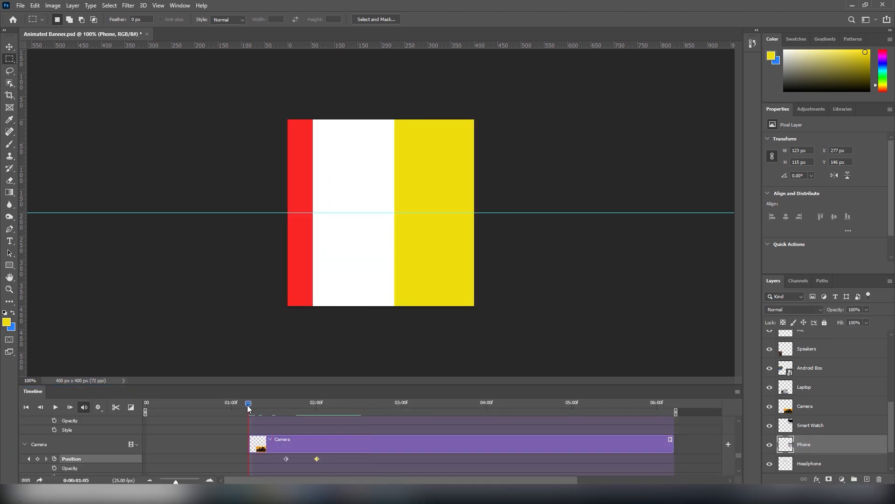
pyautogui.moveTo(286, 459); pyautogui.dragTo(249, 459)
pyautogui.moveTo(279, 404); pyautogui.dragTo(287, 413)
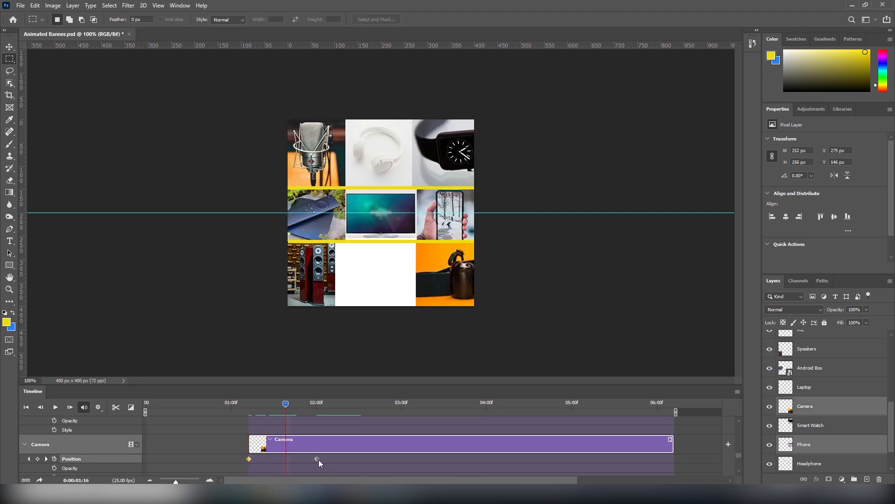
pyautogui.moveTo(317, 459); pyautogui.dragTo(286, 460)
# Step: Move the end Position keyframe of the microphone clip, just above Speakers on the timeline, to 1:16
pyautogui.scroll(2, 288, 467)
pyautogui.scroll(1, 287, 470)
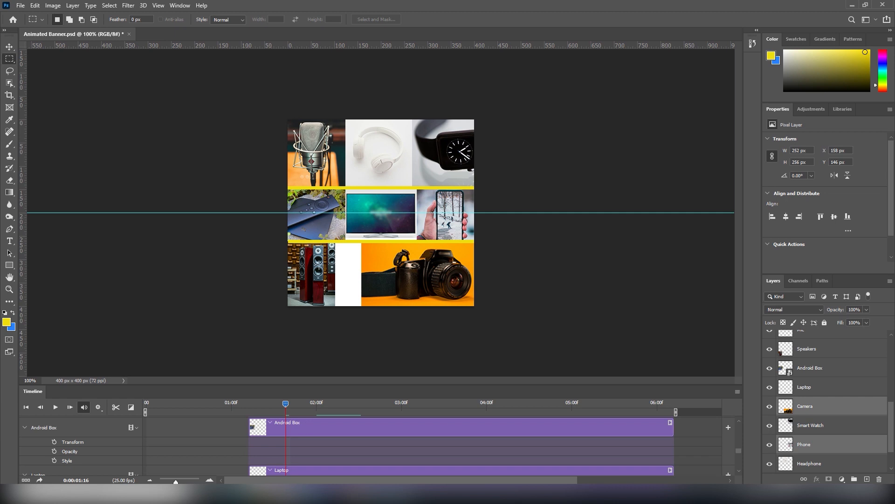
pyautogui.press('v')
pyautogui.rightClick(319, 265)
pyautogui.click(332, 270)
pyautogui.scroll(-8, 299, 448)
pyautogui.scroll(8, 296, 444)
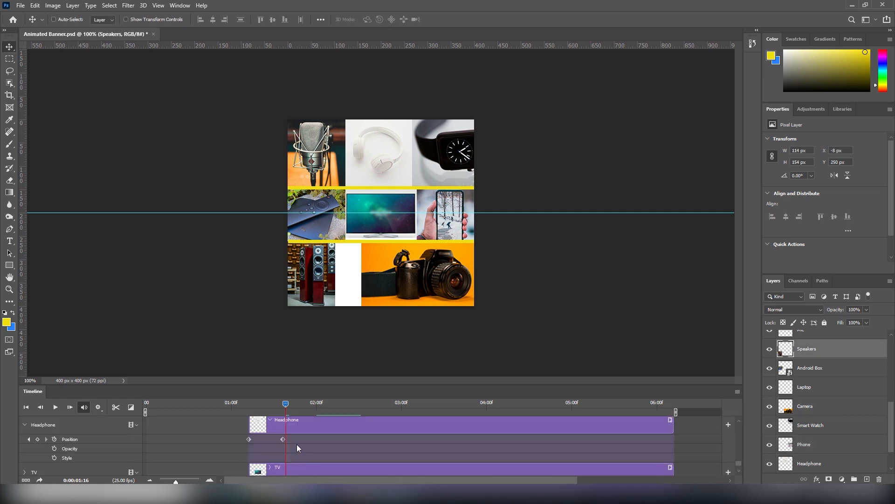
pyautogui.scroll(-1, 321, 434)
pyautogui.moveTo(284, 428); pyautogui.dragTo(287, 428)
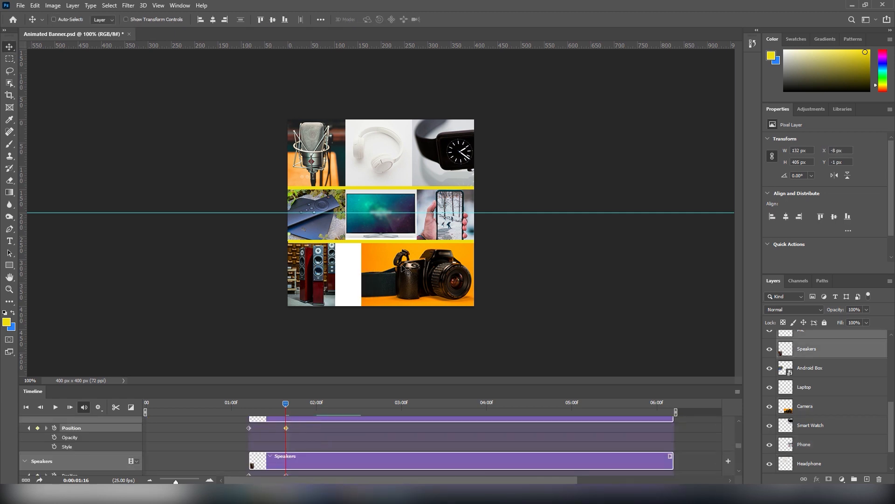
# Step: Select the Laptop layer, retime its clip's Position keyframes to 1:05 and 1:16, and play back the animation
pyautogui.rightClick(401, 265)
pyautogui.click(413, 271)
pyautogui.scroll(-6, 344, 442)
pyautogui.rightClick(389, 264)
pyautogui.click(407, 269)
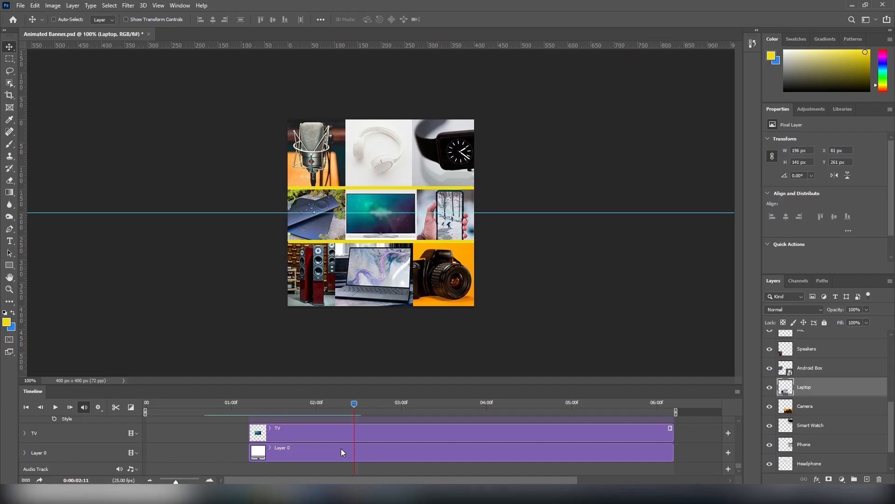
pyautogui.scroll(10, 340, 449)
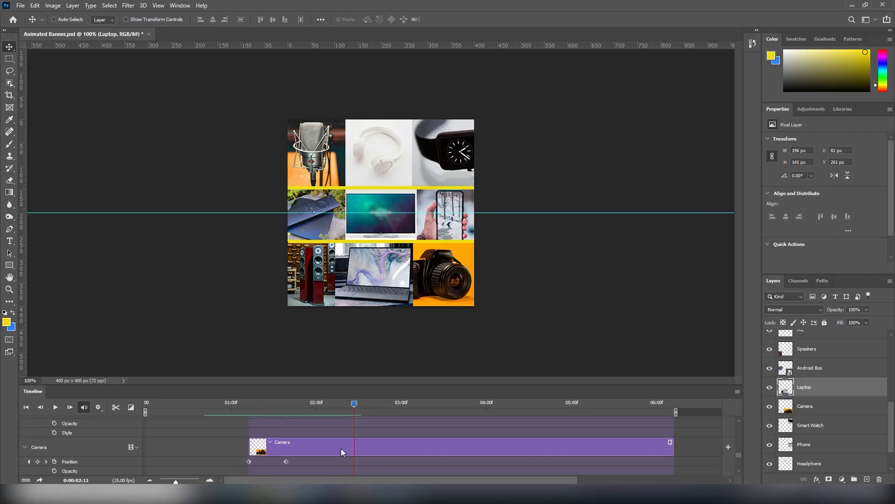
pyautogui.scroll(-3, 341, 453)
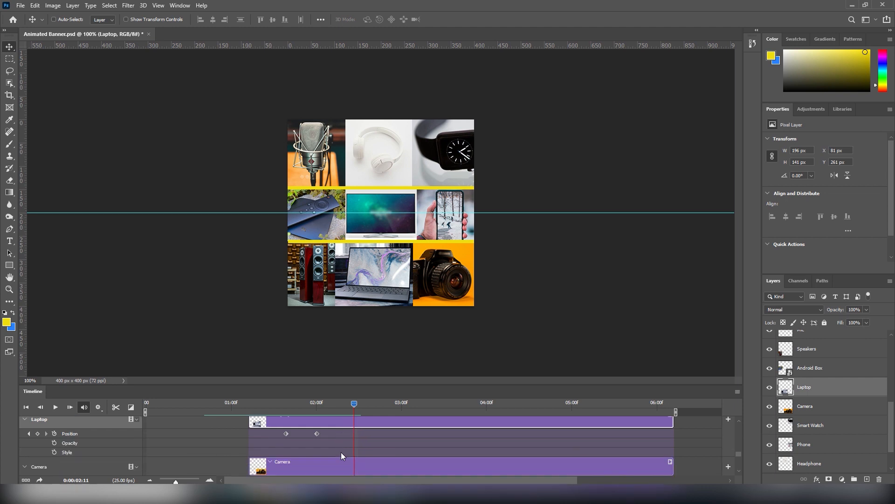
pyautogui.moveTo(285, 433); pyautogui.dragTo(246, 436)
pyautogui.moveTo(266, 407); pyautogui.dragTo(288, 435)
pyautogui.click(316, 433)
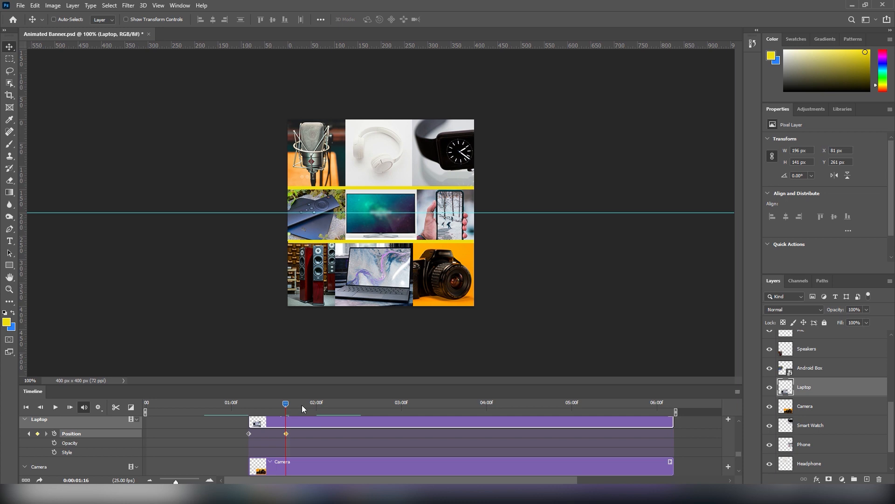
pyautogui.press('space')
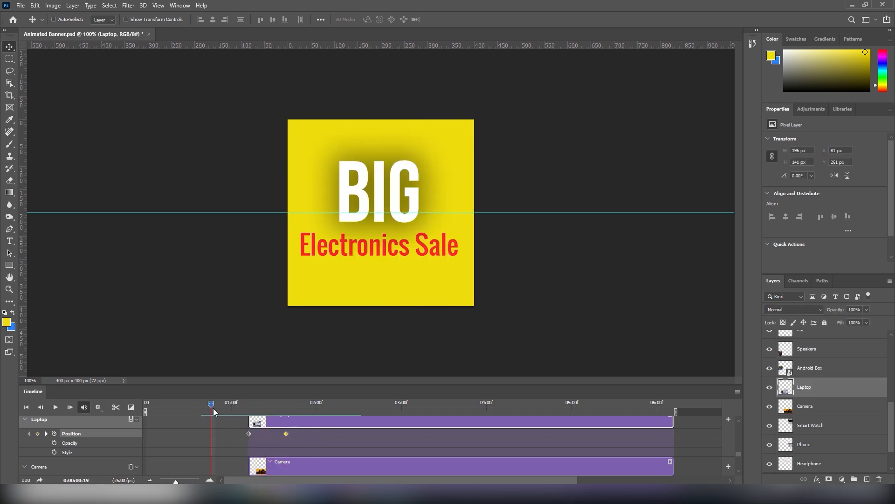
pyautogui.press('space')
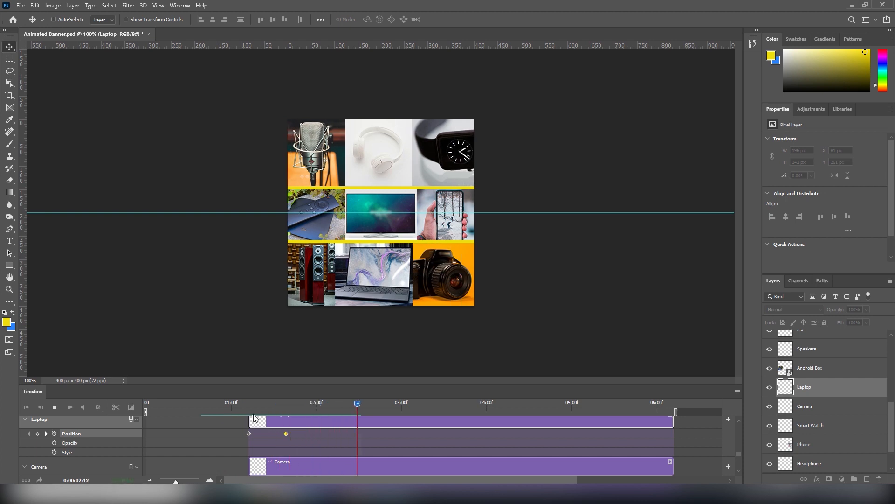
# Step: Preview the banner animation and enlarge the timeline area so that more layer tracks fit
pyautogui.press('space')
pyautogui.press('space')
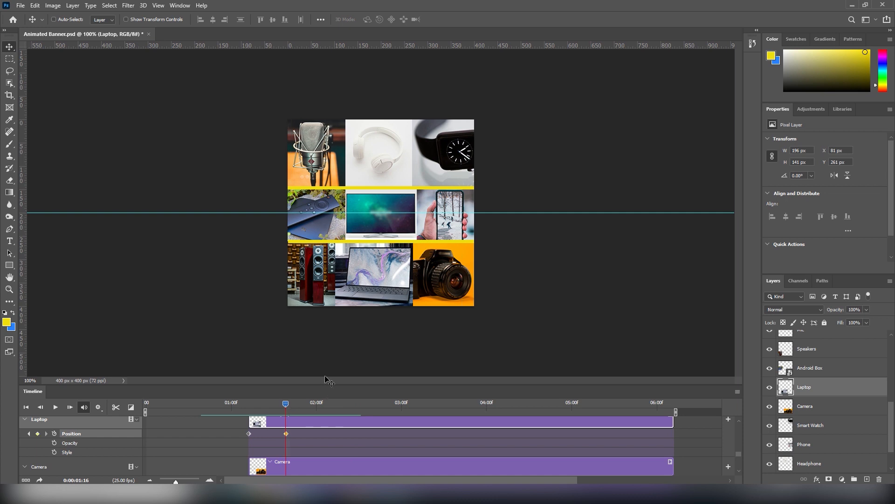
pyautogui.moveTo(332, 373); pyautogui.dragTo(339, 292)
# Step: Move the ending Position keyframes of the Laptop, Camera and Smart Watch layers to 01:23
pyautogui.moveTo(289, 314); pyautogui.dragTo(309, 341)
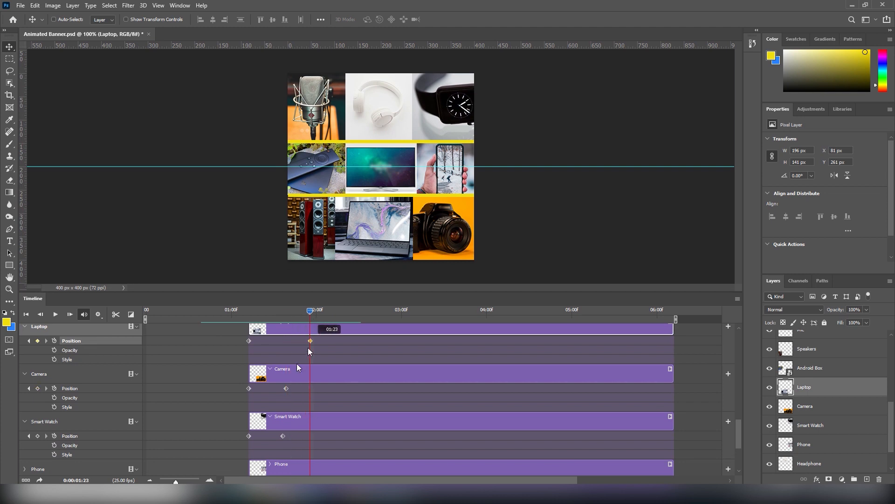
pyautogui.moveTo(287, 388); pyautogui.dragTo(312, 386)
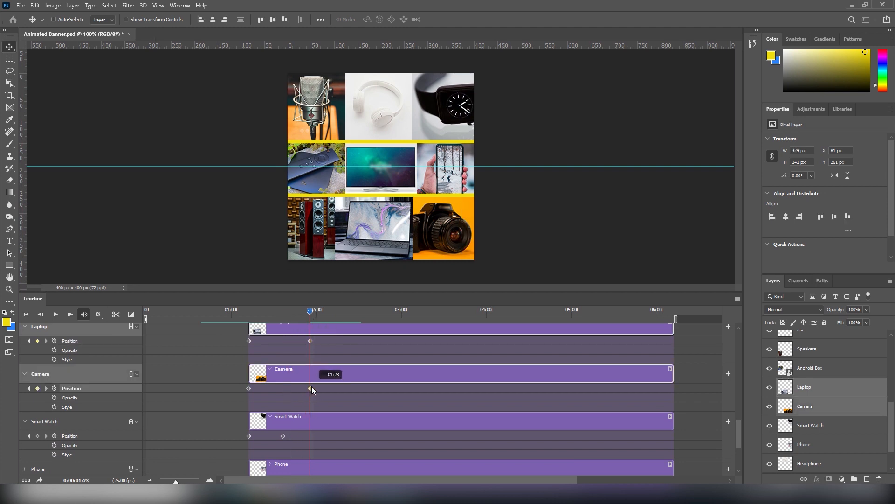
pyautogui.moveTo(283, 436); pyautogui.dragTo(313, 436)
pyautogui.scroll(-2, 300, 441)
pyautogui.scroll(-1, 301, 445)
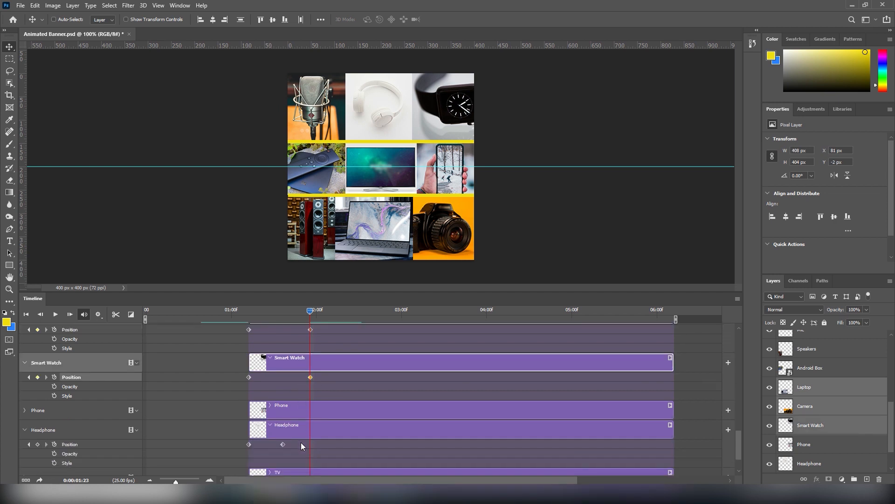
# Step: Move the ending Position keyframes of the Headphone, Speakers and Mic layers to 01:23 and preview the slide-in
pyautogui.moveTo(283, 444); pyautogui.dragTo(309, 444)
pyautogui.scroll(-2, 309, 444)
pyautogui.scroll(10, 307, 444)
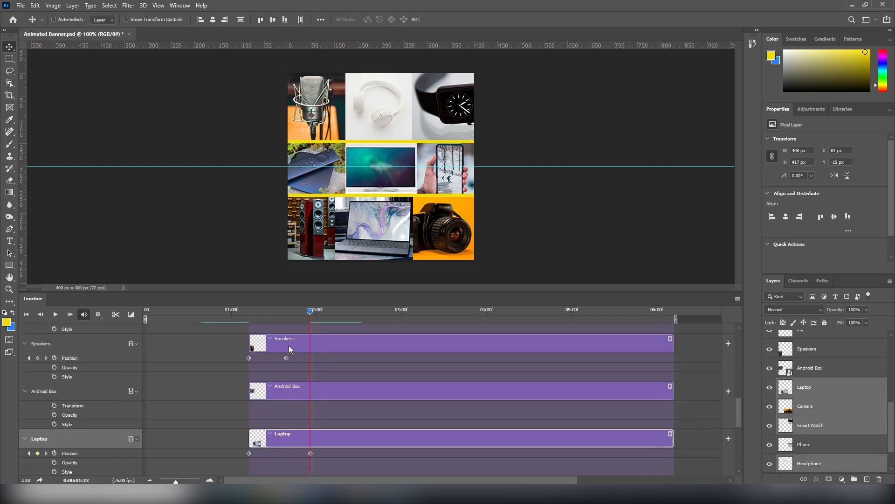
pyautogui.moveTo(287, 357); pyautogui.dragTo(310, 369)
pyautogui.scroll(3, 300, 353)
pyautogui.press('space')
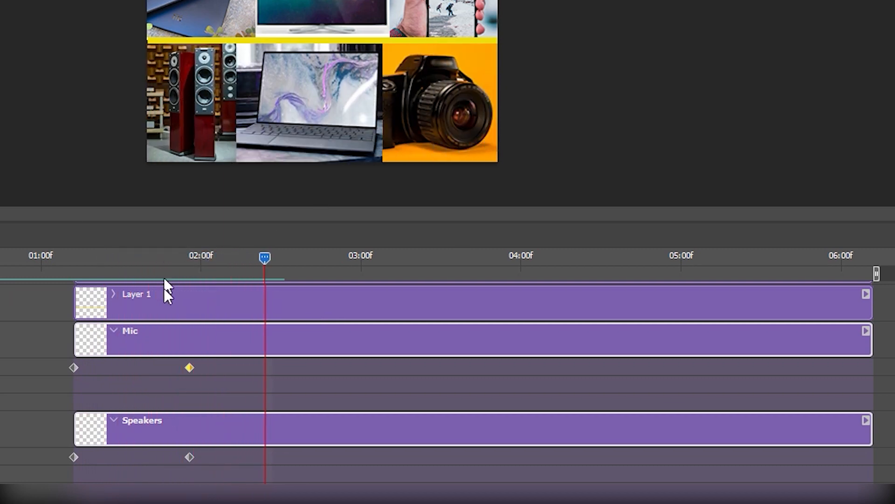
pyautogui.press('space')
# Step: Move the ending Position keyframes of the Mic, Speakers, Laptop, Camera, Smart Watch and Headphone layers to 01:18
pyautogui.moveTo(190, 367); pyautogui.dragTo(157, 368)
pyautogui.moveTo(190, 457); pyautogui.dragTo(157, 457)
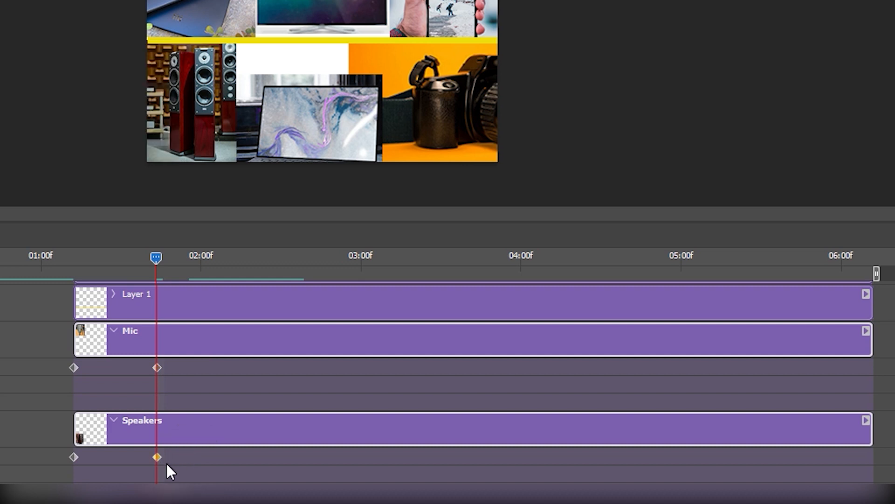
pyautogui.scroll(-2, 166, 462)
pyautogui.moveTo(189, 502); pyautogui.dragTo(157, 502)
pyautogui.scroll(-2, 447, 390)
pyautogui.scroll(-1, 162, 502)
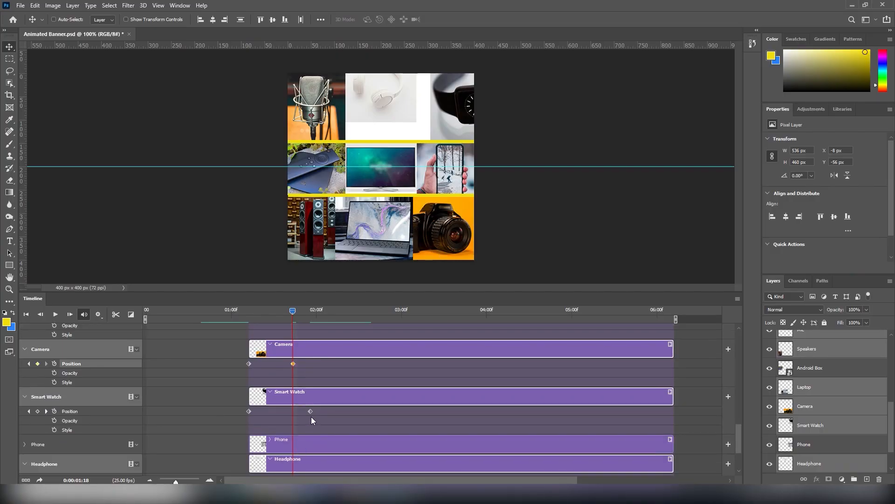
pyautogui.moveTo(310, 411); pyautogui.dragTo(290, 415)
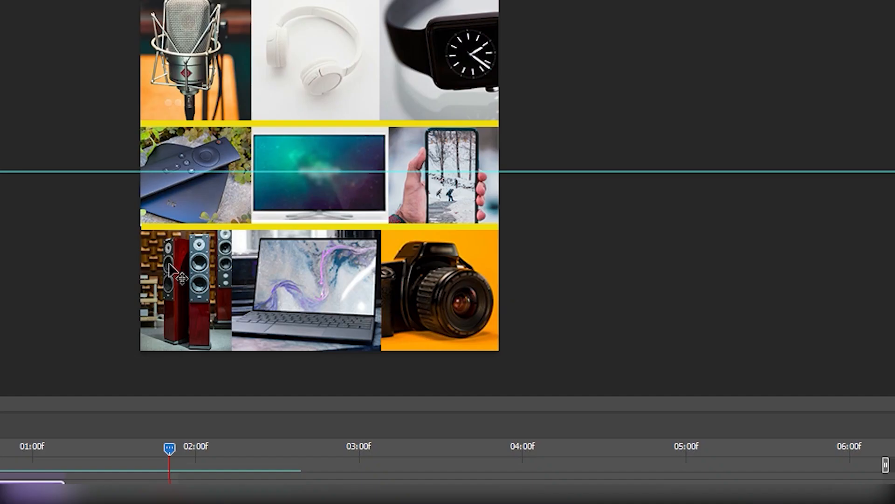
# Step: Add Opacity keyframes to the Android Box layer at its clip start, 01:05, and at about 01:08
pyautogui.rightClick(192, 194)
pyautogui.click(217, 204)
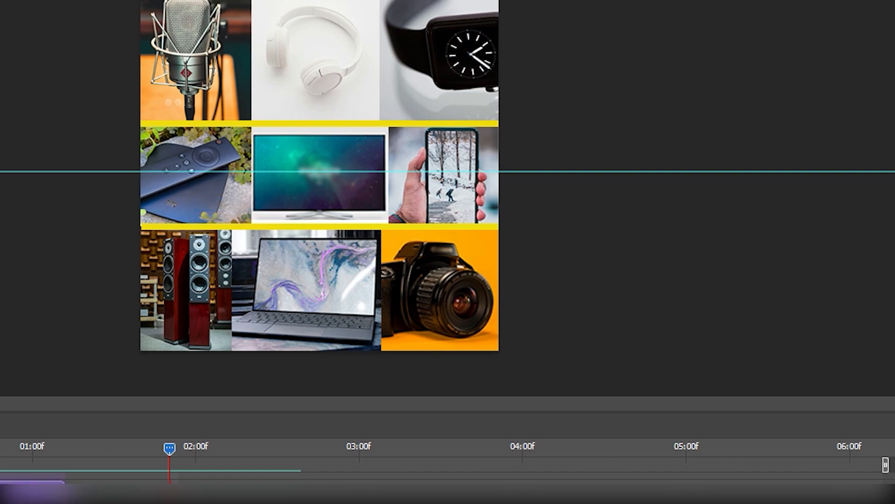
pyautogui.click(55, 415)
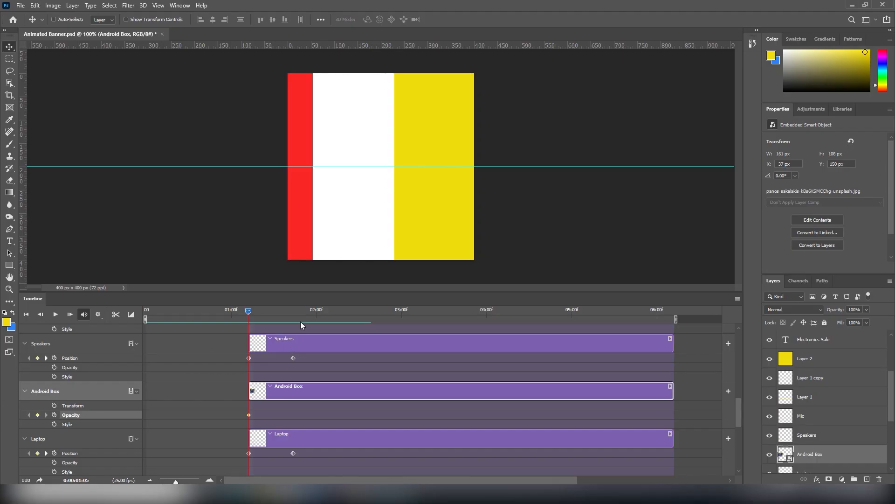
pyautogui.moveTo(252, 318)
pyautogui.mouseDown()
pyautogui.moveTo(264, 313)
pyautogui.moveTo(253, 320)
pyautogui.moveTo(248, 309)
pyautogui.moveTo(256, 312)
pyautogui.mouseUp()
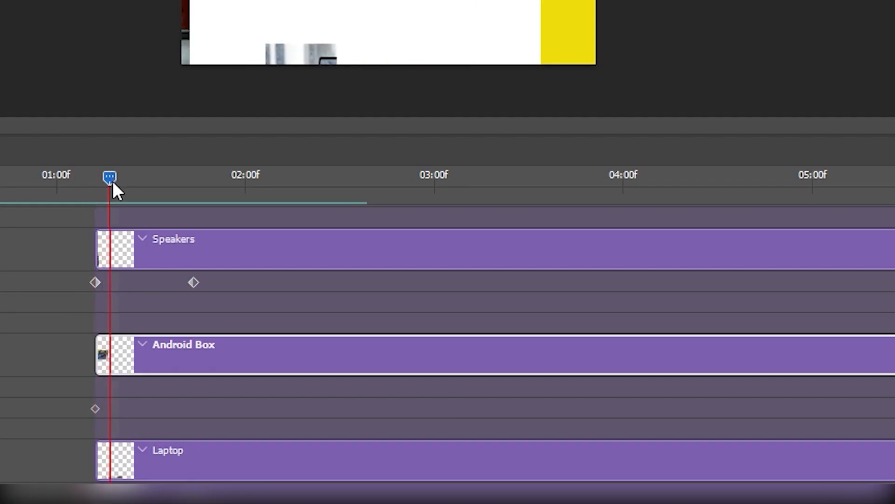
pyautogui.moveTo(113, 182); pyautogui.dragTo(118, 184)
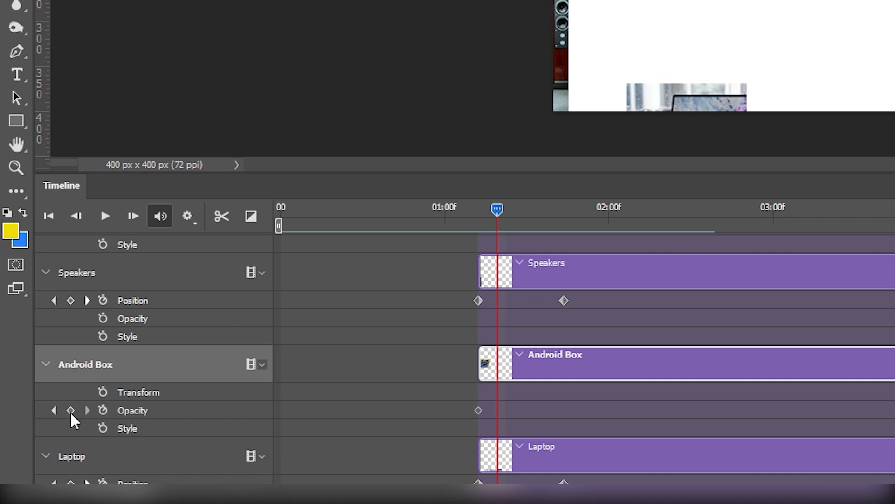
pyautogui.click(70, 409)
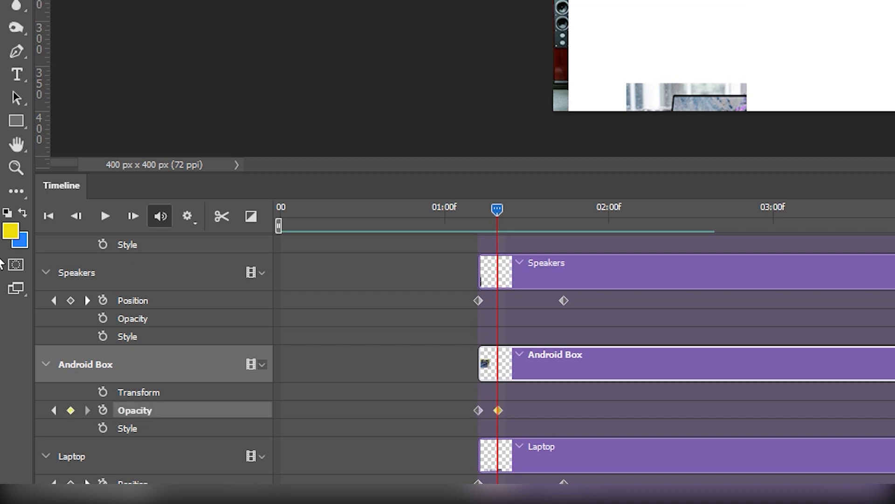
# Step: Set the Android Box layer's opacity to 0% at its first Opacity keyframe
pyautogui.moveTo(469, 205); pyautogui.dragTo(477, 210)
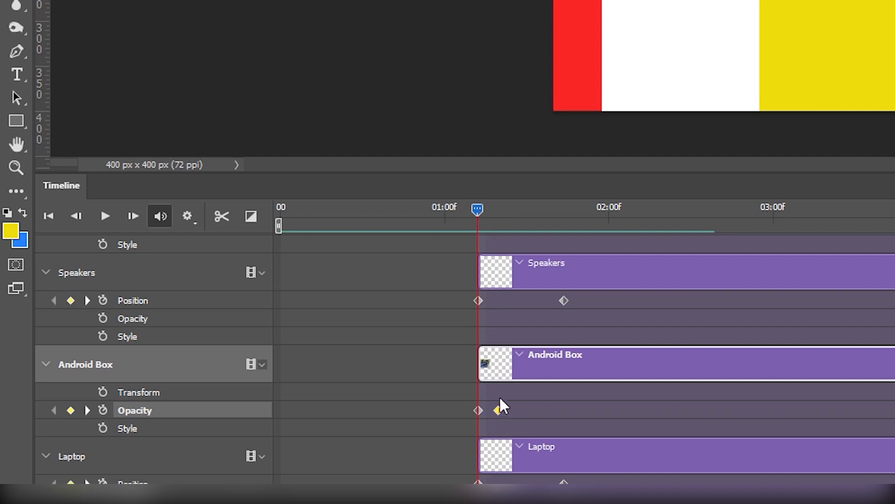
pyautogui.click(478, 409)
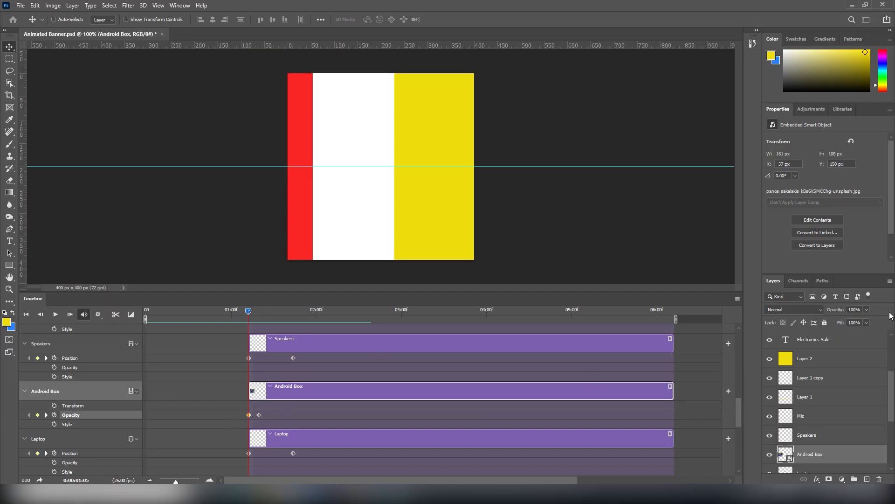
pyautogui.moveTo(867, 309); pyautogui.dragTo(809, 325)
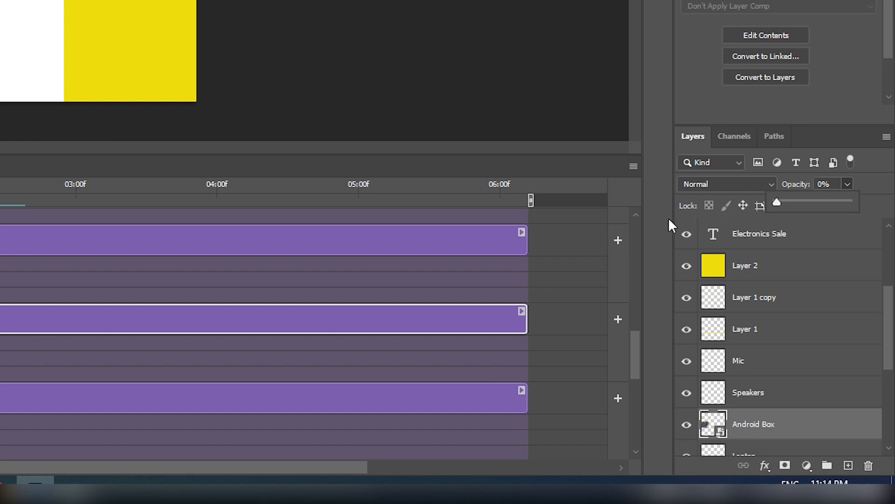
# Step: Copy the two Android Box Opacity keyframes, paste them at about 01:11 and preview the flicker
pyautogui.moveTo(250, 309); pyautogui.dragTo(268, 309)
pyautogui.keyDown('shift'); pyautogui.click(259, 415); pyautogui.keyUp('shift')
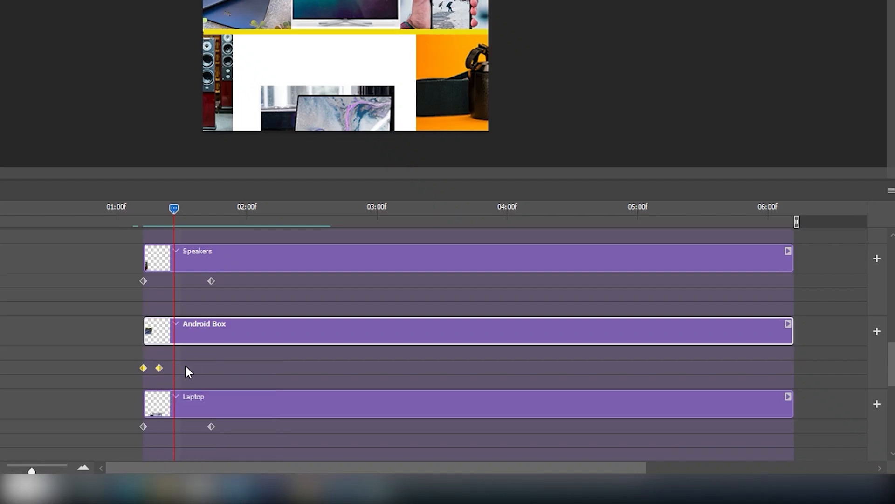
pyautogui.moveTo(192, 360); pyautogui.dragTo(80, 371)
pyautogui.rightClick(159, 366)
pyautogui.click(178, 380)
pyautogui.click(176, 367)
pyautogui.moveTo(121, 369); pyautogui.dragTo(189, 362)
pyautogui.rightClick(159, 367)
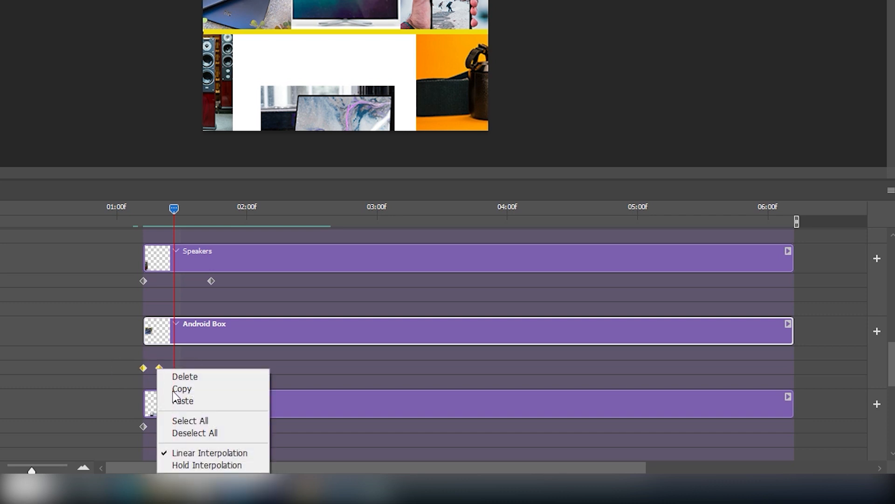
pyautogui.click(178, 397)
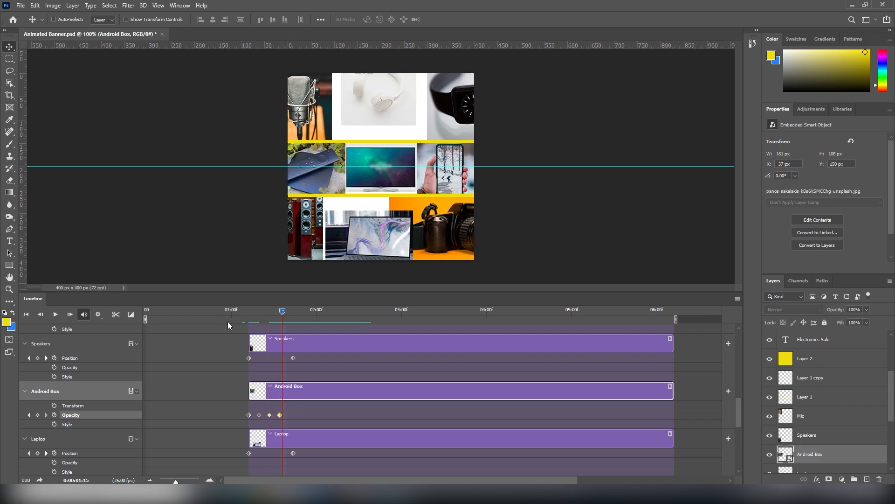
pyautogui.press('space')
pyautogui.moveTo(235, 314); pyautogui.dragTo(225, 332)
pyautogui.press('space')
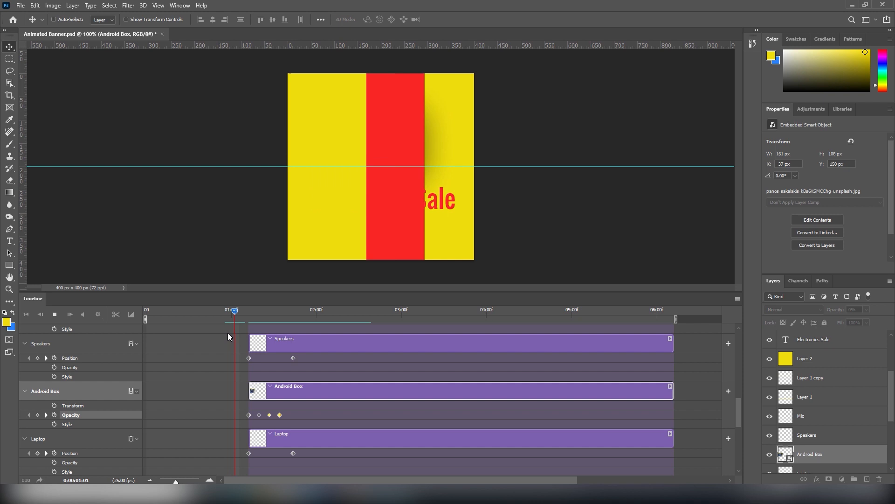
# Step: Paste the Android Box Opacity keyframe pair at about 01:17 and again at 01:23, and play the result
pyautogui.click(280, 311)
pyautogui.moveTo(280, 312); pyautogui.dragTo(288, 314)
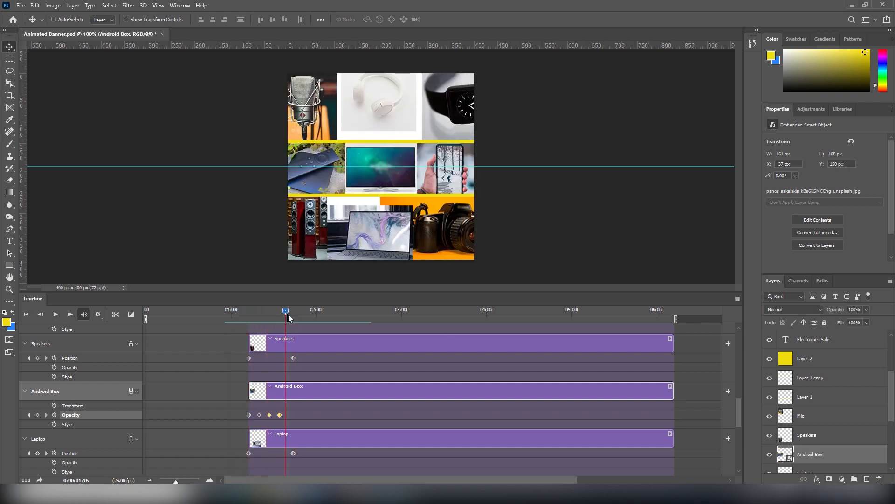
pyautogui.rightClick(280, 414)
pyautogui.click(302, 437)
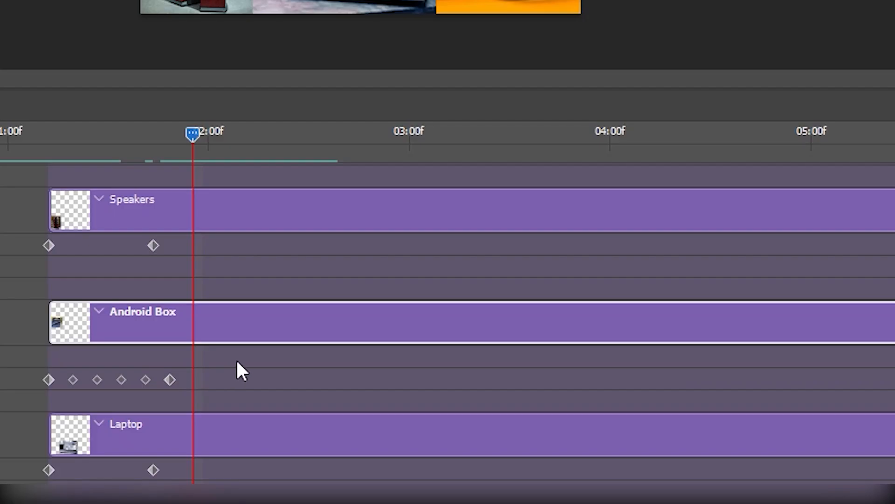
pyautogui.moveTo(329, 406); pyautogui.dragTo(286, 419)
pyautogui.rightClick(170, 380)
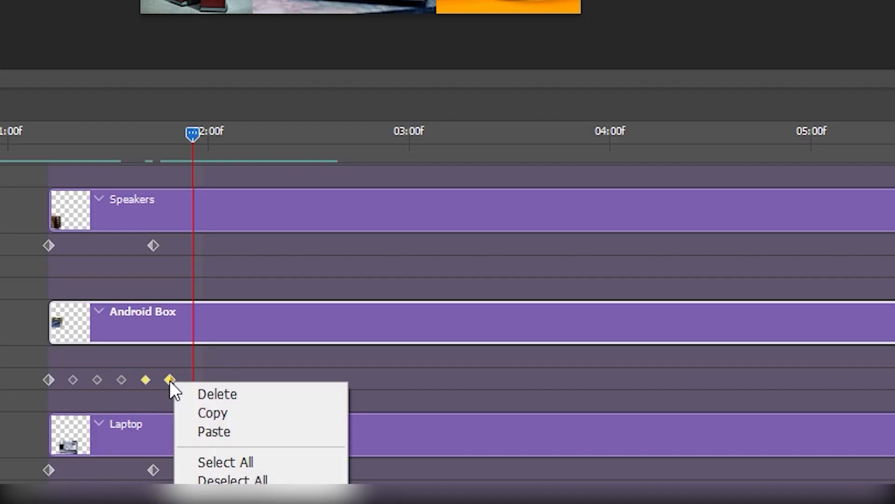
pyautogui.click(224, 433)
pyautogui.press('space')
pyautogui.moveTo(247, 317); pyautogui.dragTo(243, 318)
pyautogui.press('space')
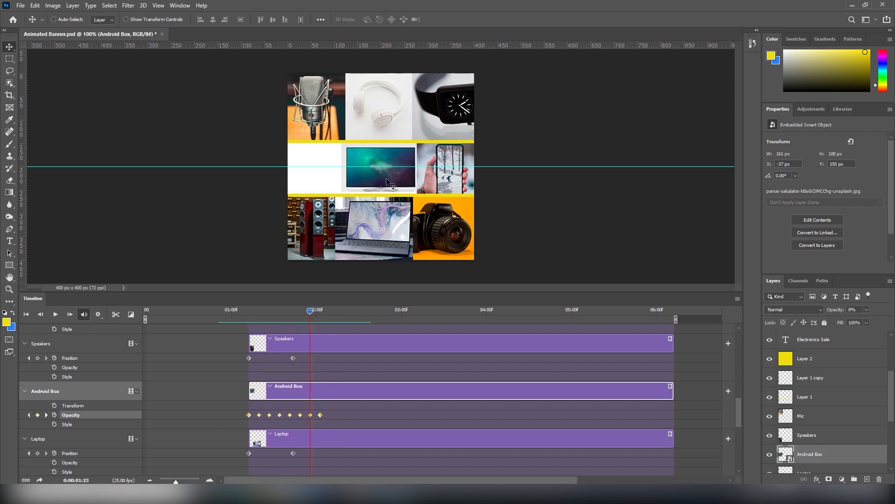
# Step: Turn on Opacity animation for the TV layer, with its first keyframe at 01:10 set to 0%
pyautogui.rightClick(387, 181)
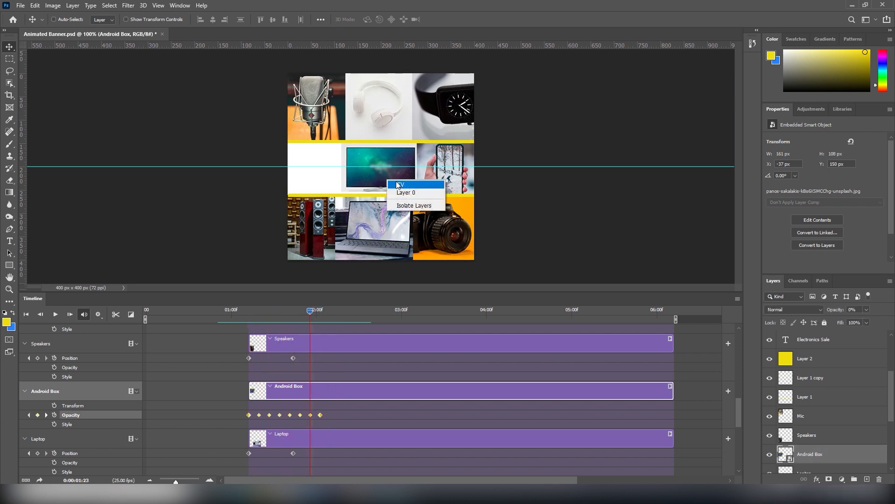
pyautogui.click(398, 185)
pyautogui.scroll(-8, 298, 402)
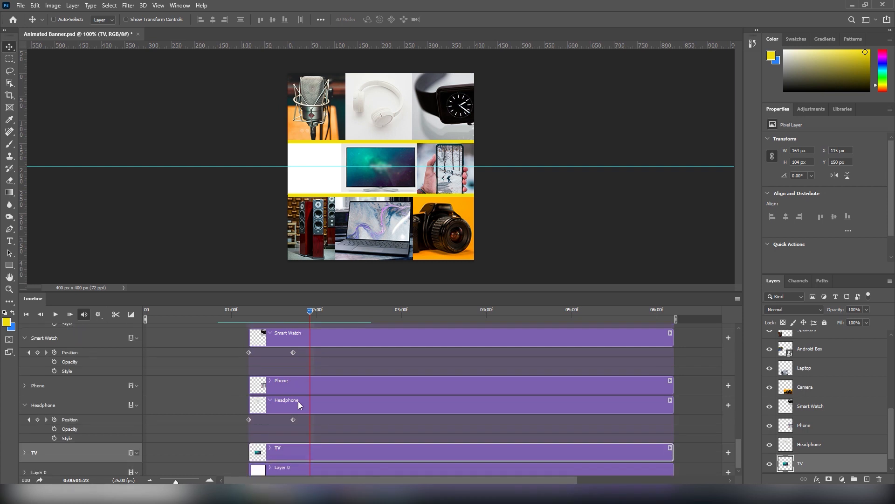
pyautogui.scroll(-1, 298, 404)
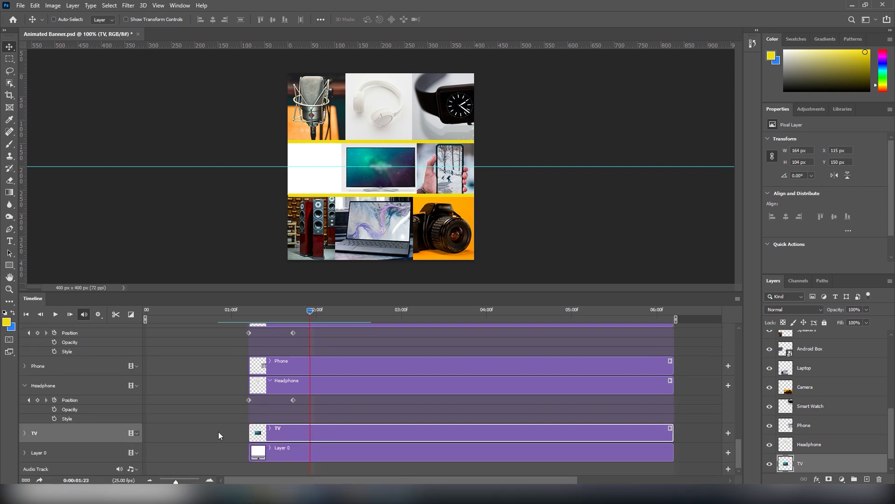
pyautogui.click(24, 433)
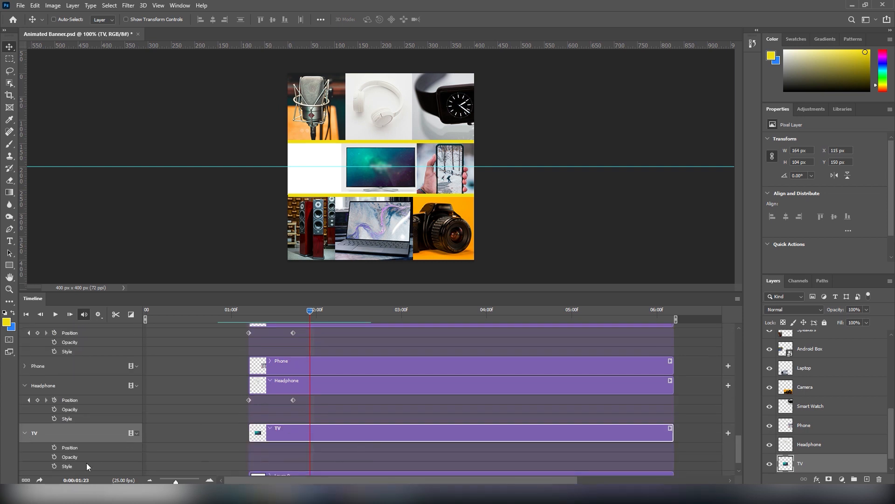
pyautogui.click(54, 457)
pyautogui.moveTo(298, 312); pyautogui.dragTo(264, 318)
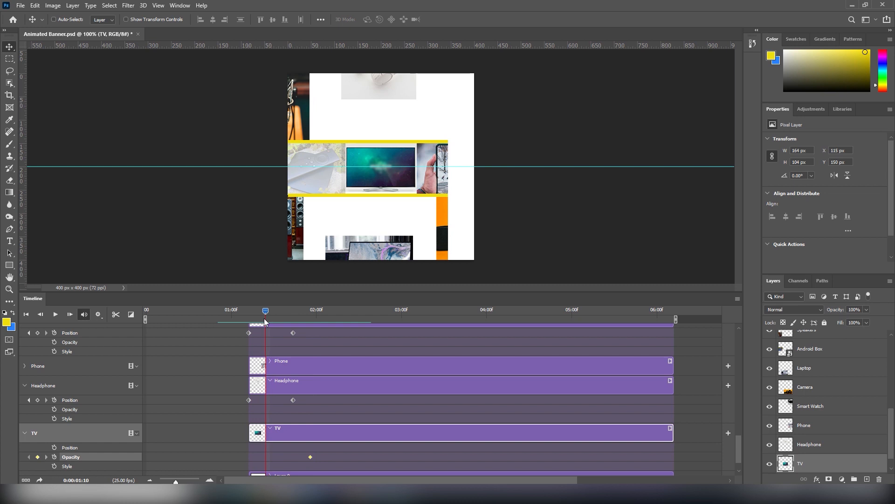
pyautogui.moveTo(310, 457); pyautogui.dragTo(263, 460)
pyautogui.moveTo(869, 310); pyautogui.dragTo(823, 322)
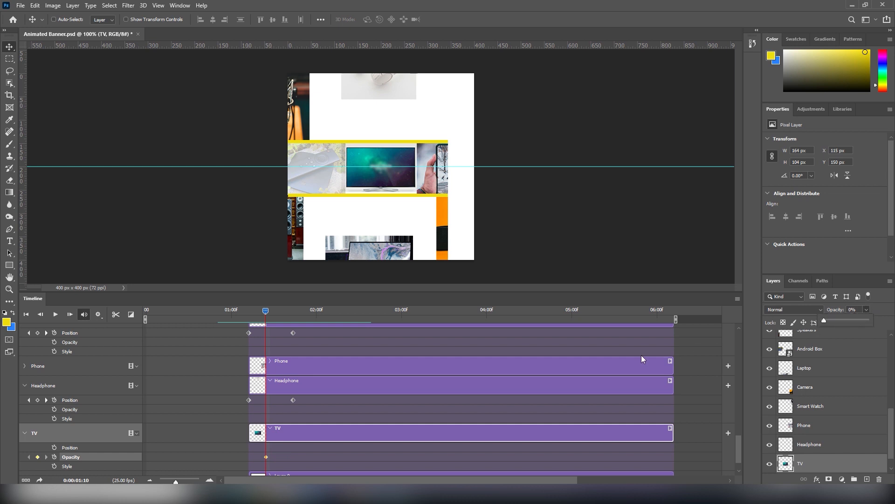
# Step: Add a second TV Opacity keyframe at 01:13 set to 100% and preview the fade-in
pyautogui.moveTo(263, 308); pyautogui.dragTo(275, 315)
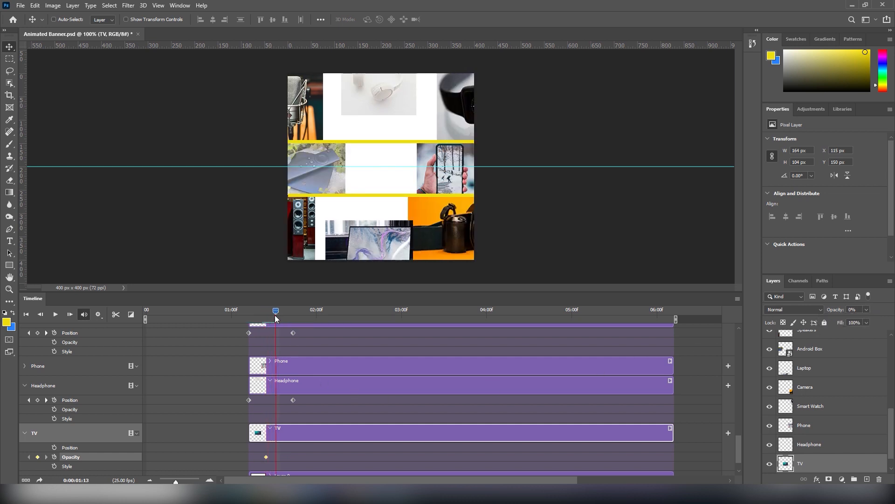
pyautogui.click(37, 457)
pyautogui.moveTo(866, 312); pyautogui.dragTo(894, 322)
pyautogui.click(259, 310)
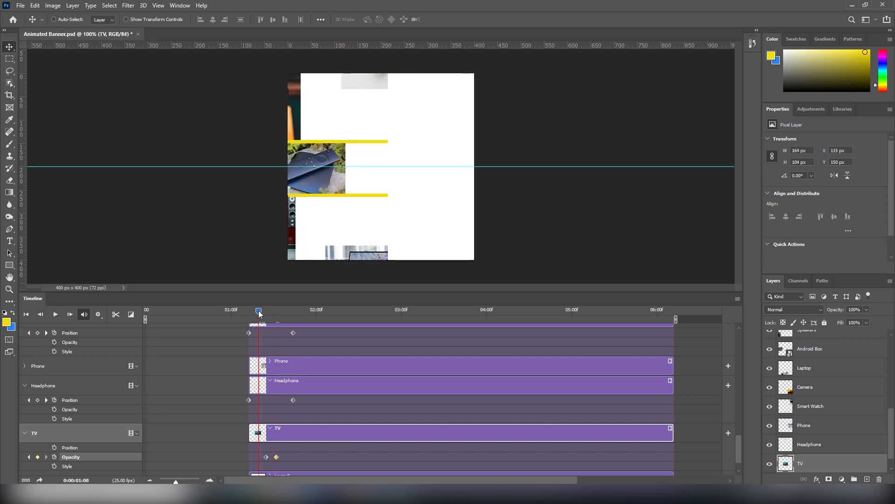
pyautogui.press('space')
# Step: Copy the two TV Opacity keyframes, paste the pair at 01:16 and preview the flicker
pyautogui.moveTo(276, 309); pyautogui.dragTo(286, 317)
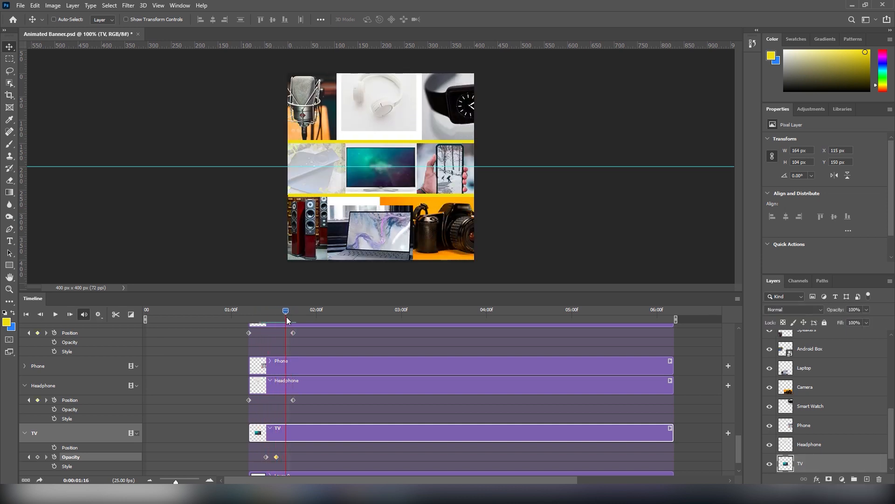
pyautogui.moveTo(283, 457); pyautogui.dragTo(238, 462)
pyautogui.rightClick(276, 457)
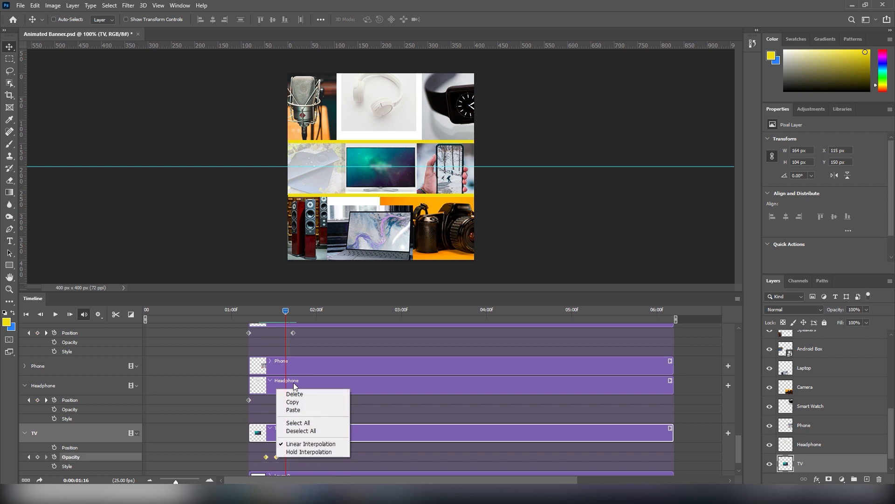
pyautogui.click(295, 403)
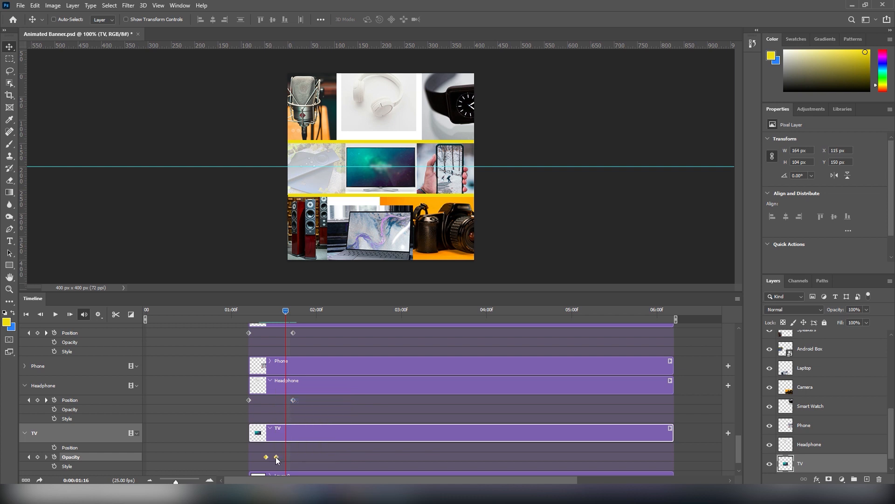
pyautogui.rightClick(275, 457)
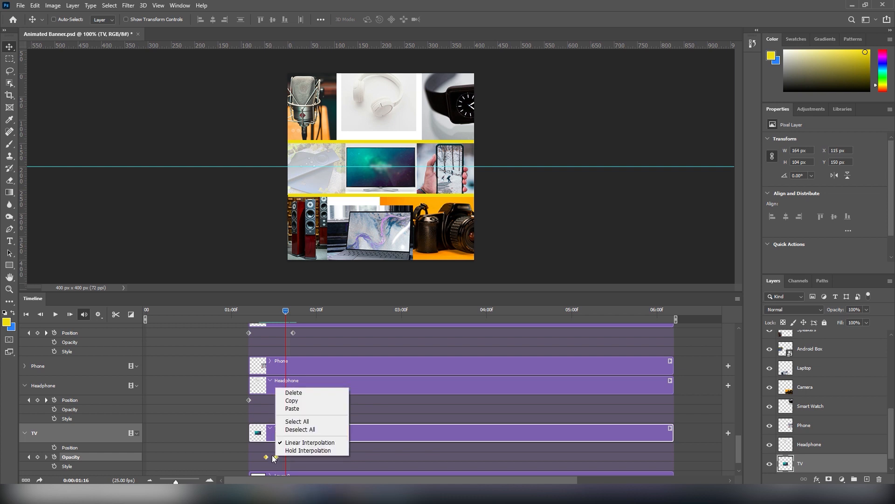
pyautogui.click(292, 408)
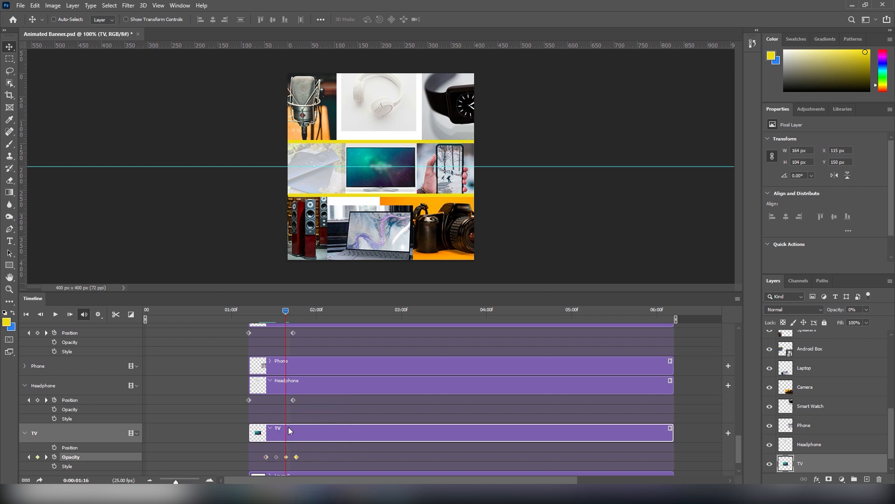
pyautogui.click(255, 311)
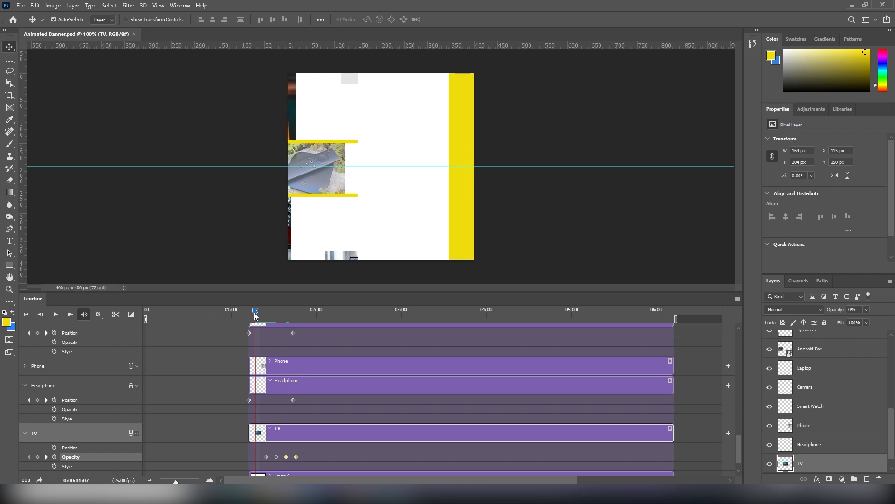
pyautogui.press('space')
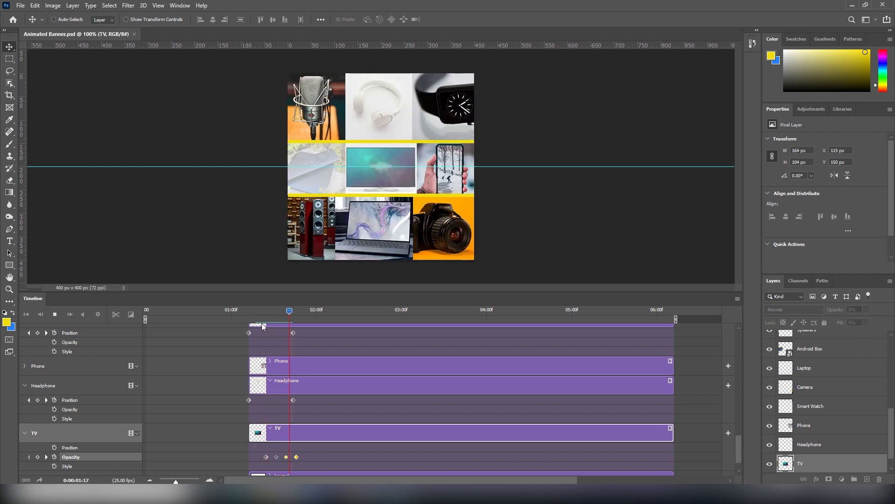
pyautogui.click(222, 324)
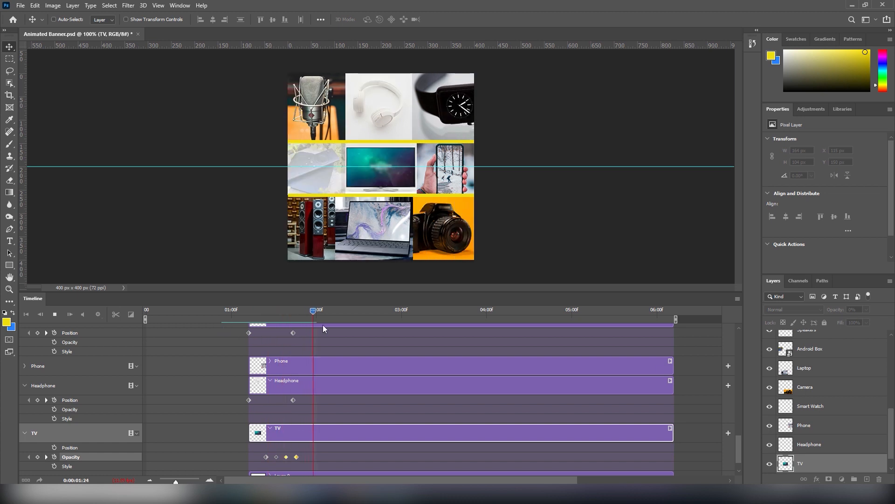
# Step: Paste the TV Opacity keyframe pair again at 01:22 and play the result
pyautogui.click(301, 318)
pyautogui.moveTo(301, 318); pyautogui.dragTo(305, 325)
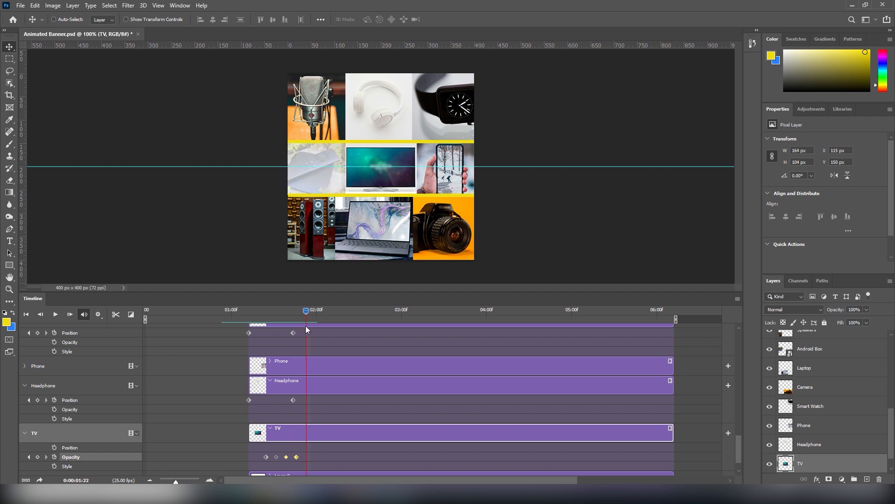
pyautogui.rightClick(296, 456)
pyautogui.click(318, 408)
pyautogui.moveTo(345, 318); pyautogui.dragTo(265, 342)
pyautogui.press('space')
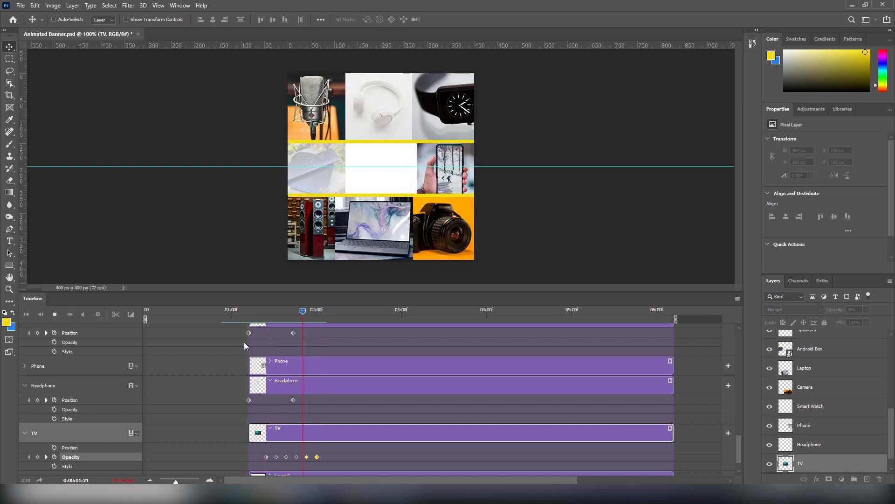
# Step: Move all six TV Opacity keyframes earlier so the flicker starts at 01:05, and preview it
pyautogui.moveTo(319, 314); pyautogui.dragTo(249, 331)
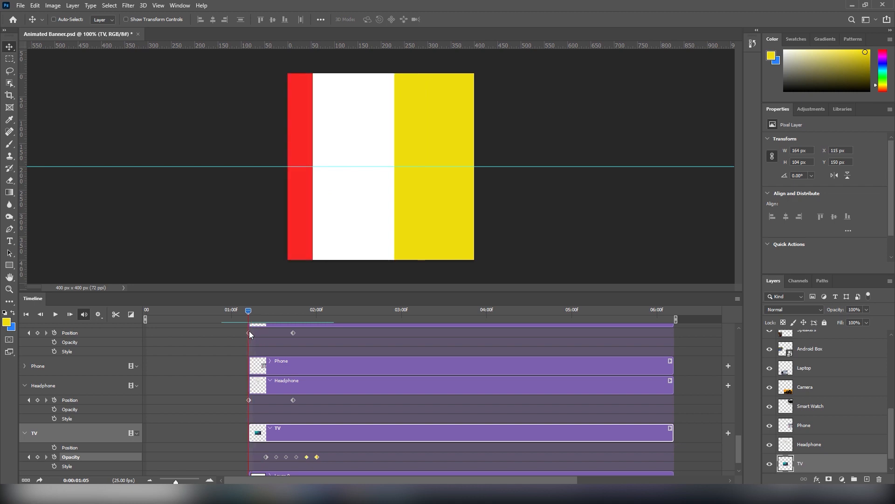
pyautogui.moveTo(339, 458); pyautogui.dragTo(248, 457)
pyautogui.press('space')
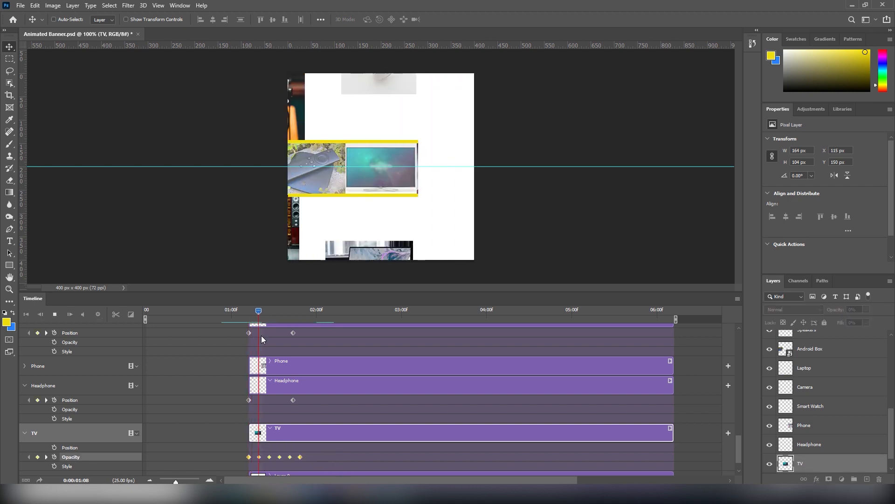
pyautogui.press('space')
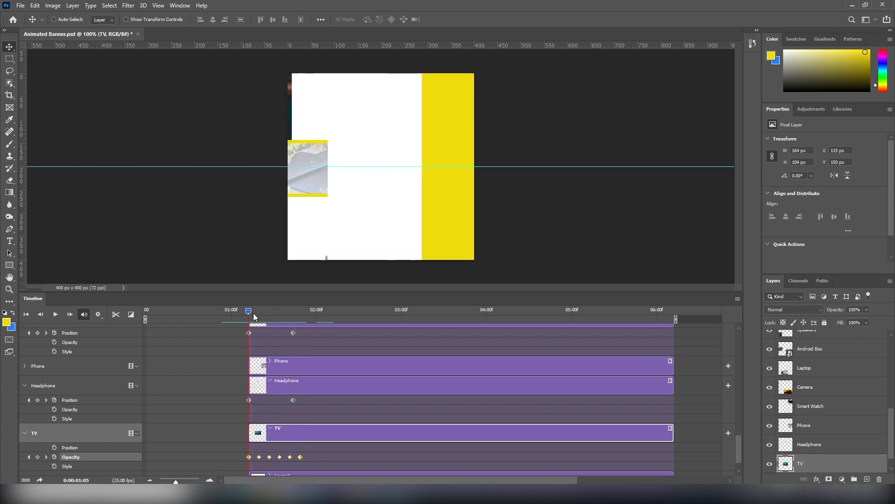
# Step: Shift the TV clip so it starts at 01:07 and play the animation from before it
pyautogui.moveTo(253, 317); pyautogui.dragTo(256, 321)
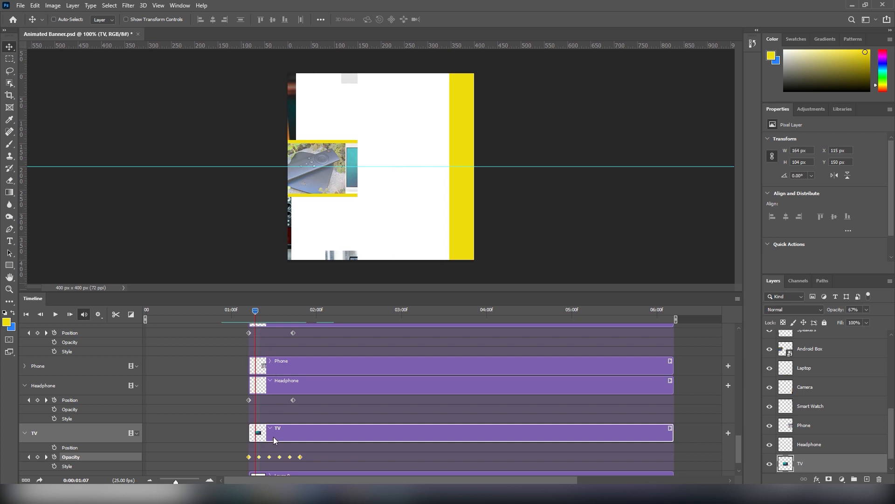
pyautogui.moveTo(273, 437); pyautogui.dragTo(281, 436)
pyautogui.click(238, 311)
pyautogui.press('space')
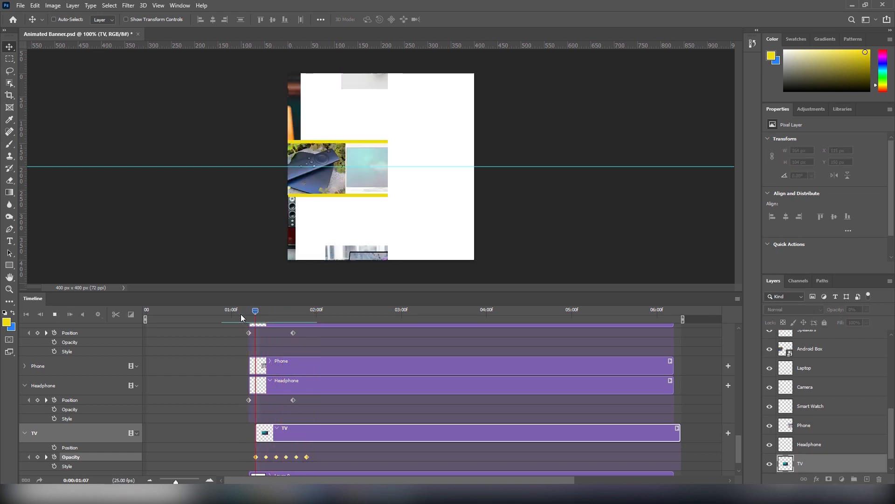
pyautogui.press('space')
# Step: Turn on Opacity animation for the Phone layer and place its first keyframe at 01:24
pyautogui.moveTo(265, 315); pyautogui.dragTo(388, 317)
pyautogui.scroll(-1, 293, 425)
pyautogui.rightClick(446, 176)
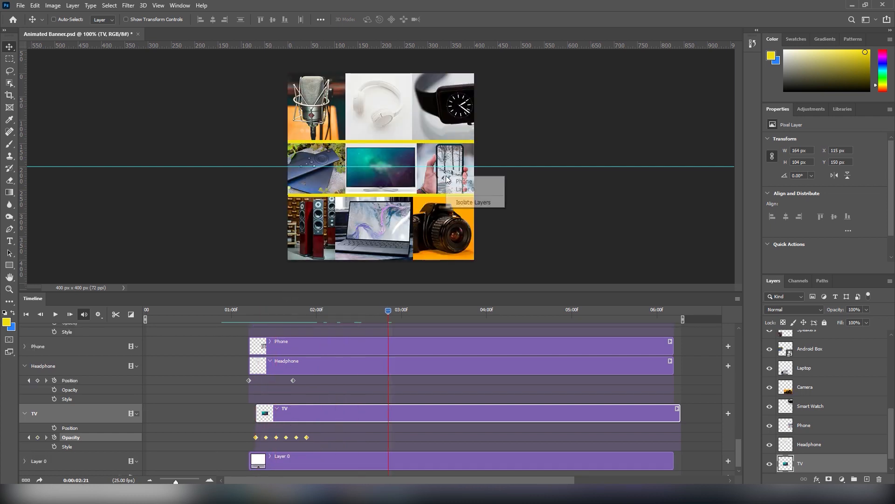
pyautogui.click(463, 181)
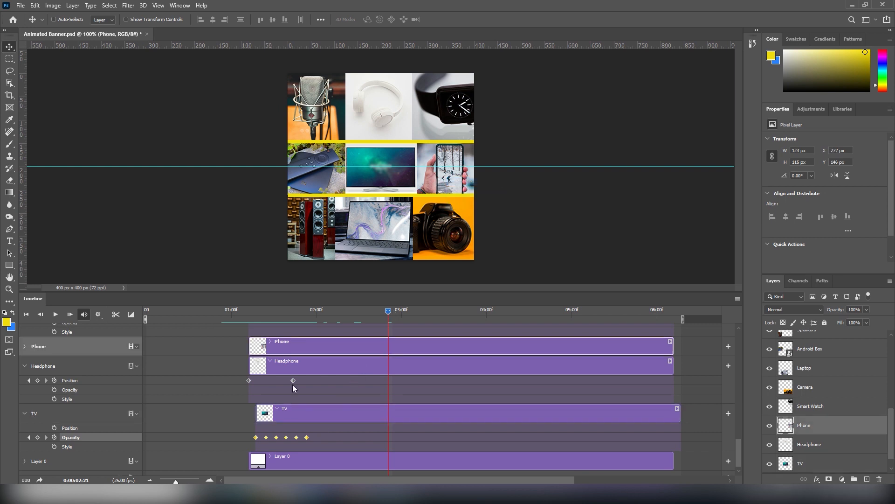
pyautogui.click(25, 348)
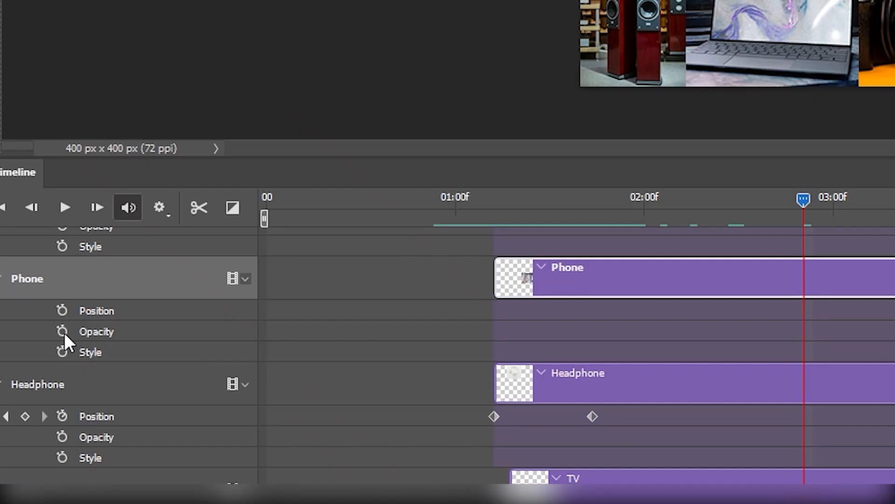
pyautogui.click(54, 370)
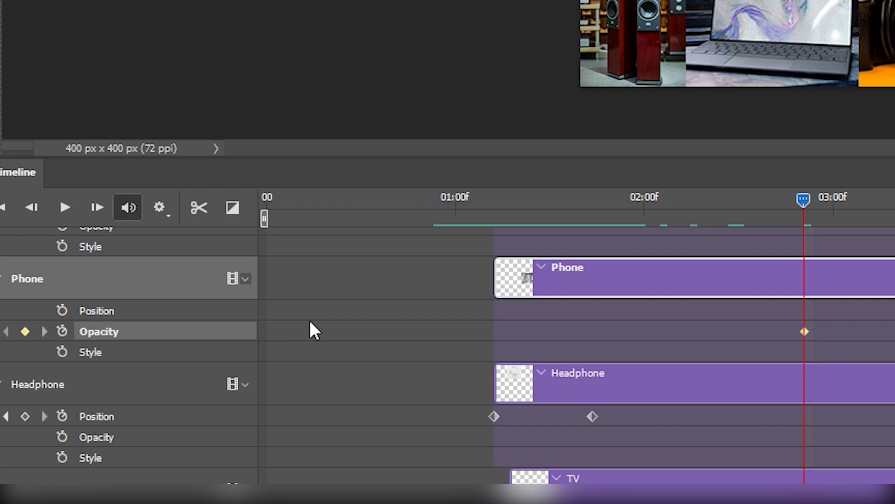
pyautogui.moveTo(705, 211); pyautogui.dragTo(637, 287)
pyautogui.moveTo(811, 329); pyautogui.dragTo(641, 334)
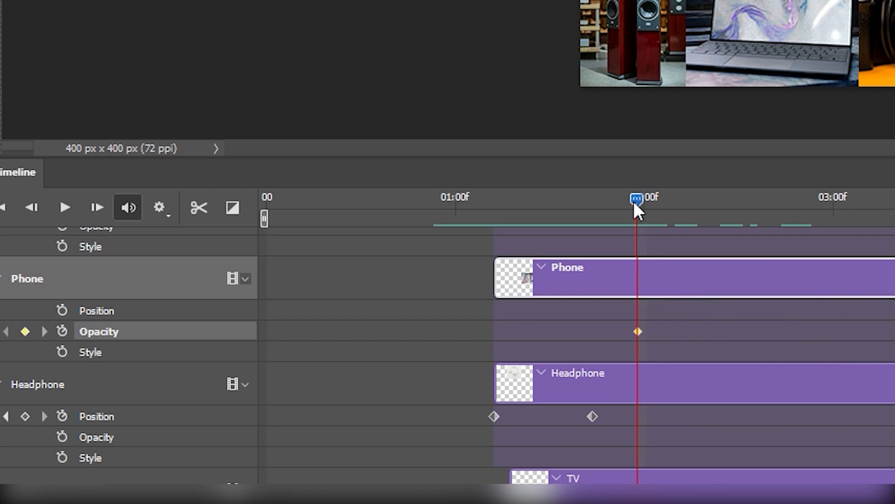
# Step: Add a second Phone Opacity keyframe at about 02:02 and set the 01:24 keyframe to 0% opacity
pyautogui.moveTo(639, 203); pyautogui.dragTo(662, 206)
pyautogui.click(26, 331)
pyautogui.moveTo(658, 198); pyautogui.dragTo(639, 202)
pyautogui.click(866, 309)
pyautogui.moveTo(869, 320); pyautogui.dragTo(791, 328)
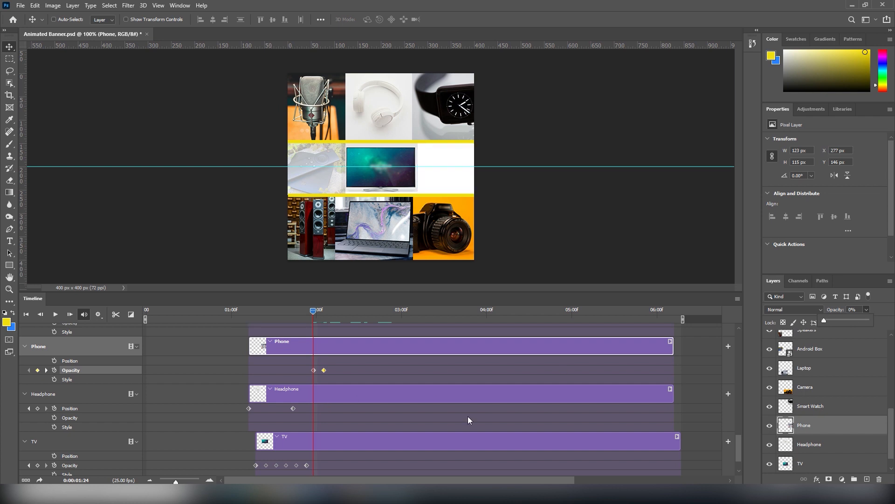
# Step: Copy the two Phone Opacity keyframes and paste the pair at 02:05 and again at 02:11
pyautogui.moveTo(319, 311); pyautogui.dragTo(334, 312)
pyautogui.moveTo(343, 360); pyautogui.dragTo(312, 371)
pyautogui.rightClick(314, 371)
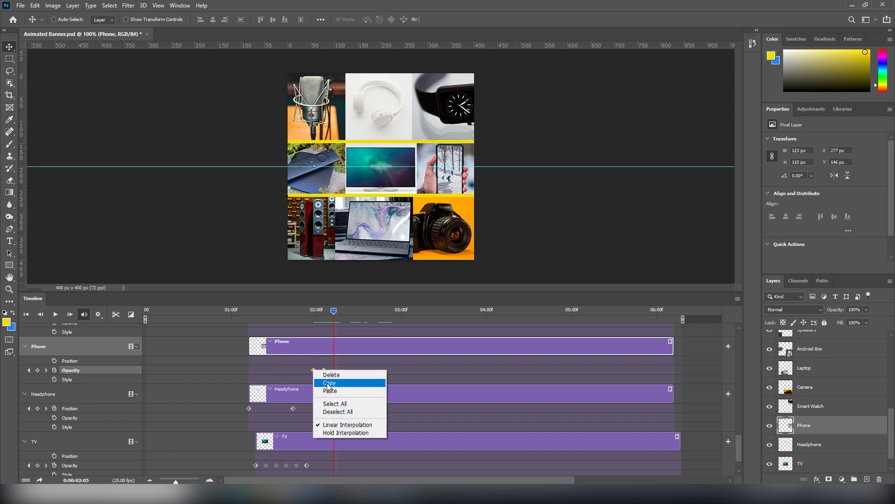
pyautogui.click(329, 382)
pyautogui.rightClick(325, 369)
pyautogui.click(343, 390)
pyautogui.moveTo(347, 308); pyautogui.dragTo(354, 310)
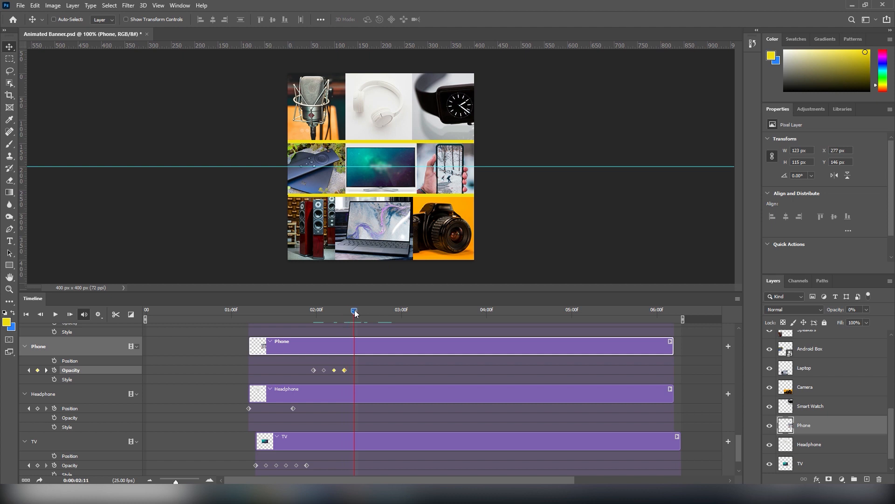
pyautogui.rightClick(345, 371)
pyautogui.click(371, 392)
# Step: Move all six Phone Opacity keyframes to start at about 01:05, at the clip's beginning, and preview the flicker
pyautogui.moveTo(354, 311); pyautogui.dragTo(278, 320)
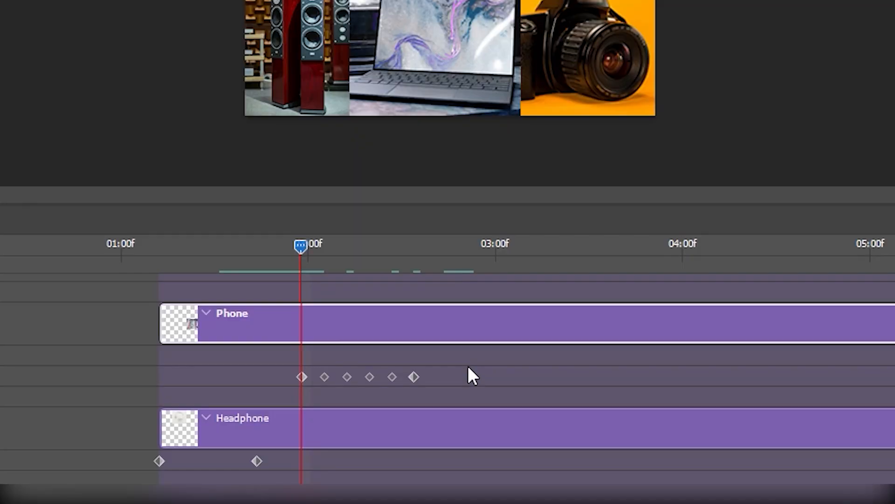
pyautogui.moveTo(389, 365); pyautogui.dragTo(239, 390)
pyautogui.moveTo(300, 379); pyautogui.dragTo(153, 386)
pyautogui.click(141, 251)
pyautogui.press('space')
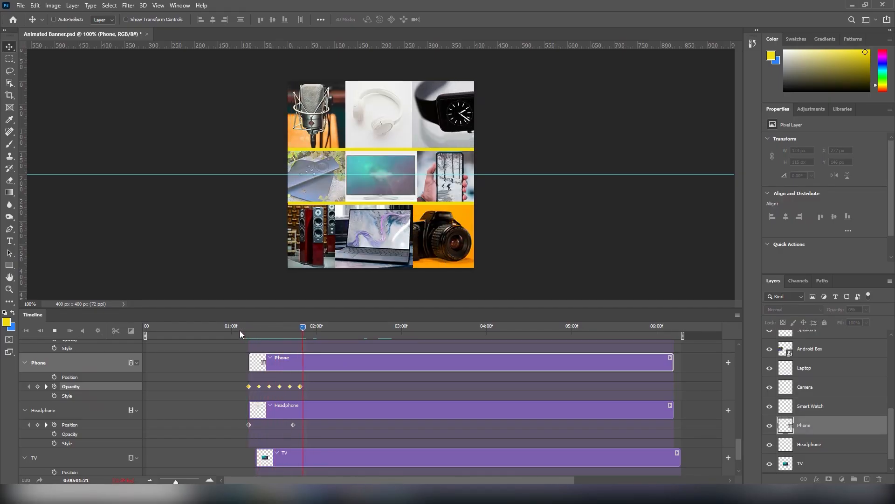
pyautogui.press('space')
# Step: Paste one more Phone Opacity keyframe pair at 01:23 and play the animation from about 01:00
pyautogui.click(324, 388)
pyautogui.moveTo(302, 327)
pyautogui.mouseDown()
pyautogui.moveTo(292, 327)
pyautogui.moveTo(310, 333)
pyautogui.mouseUp()
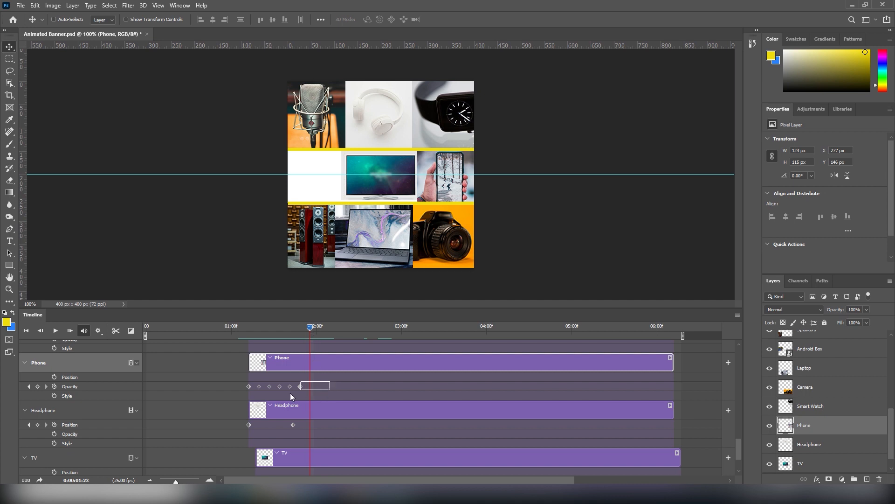
pyautogui.moveTo(286, 395); pyautogui.dragTo(286, 396)
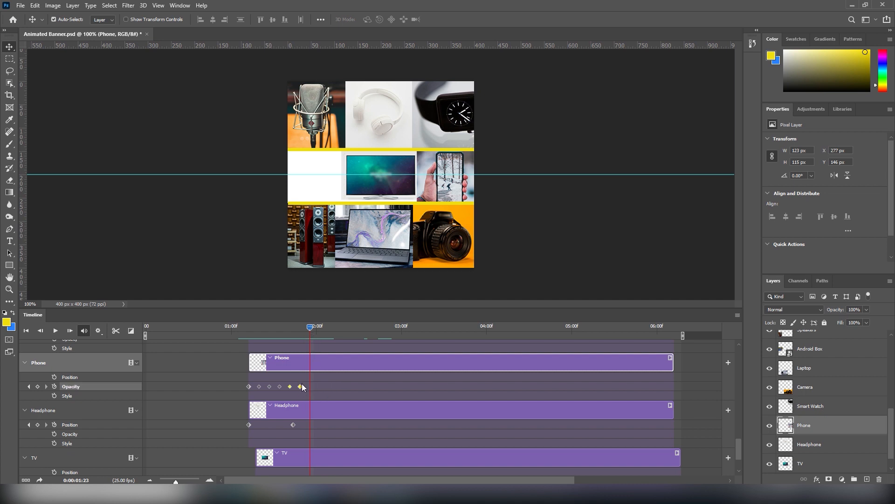
pyautogui.rightClick(301, 385)
pyautogui.click(340, 406)
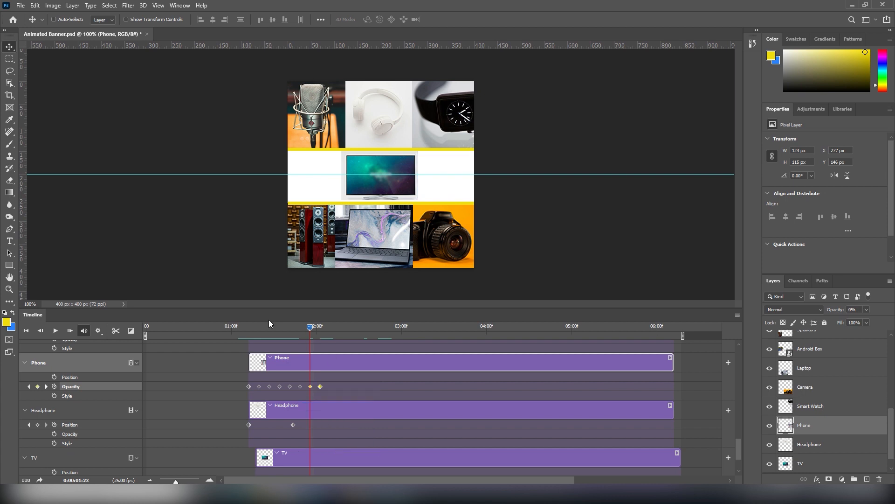
pyautogui.click(230, 328)
pyautogui.press('space')
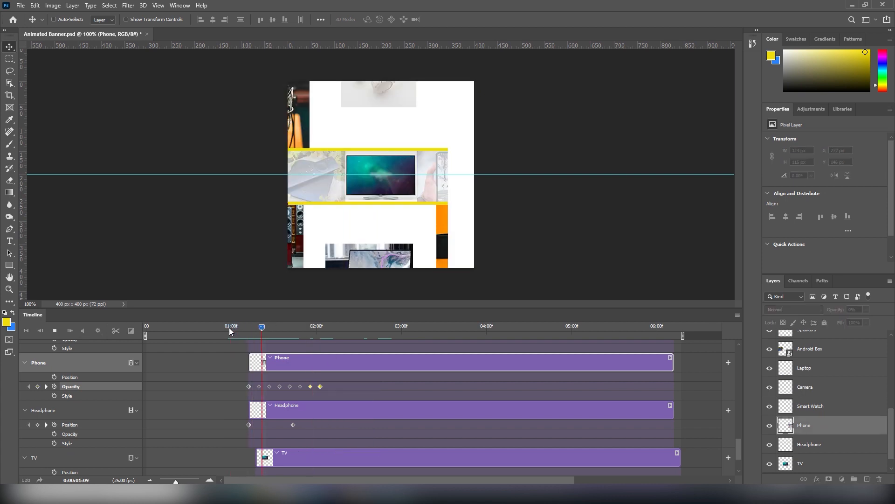
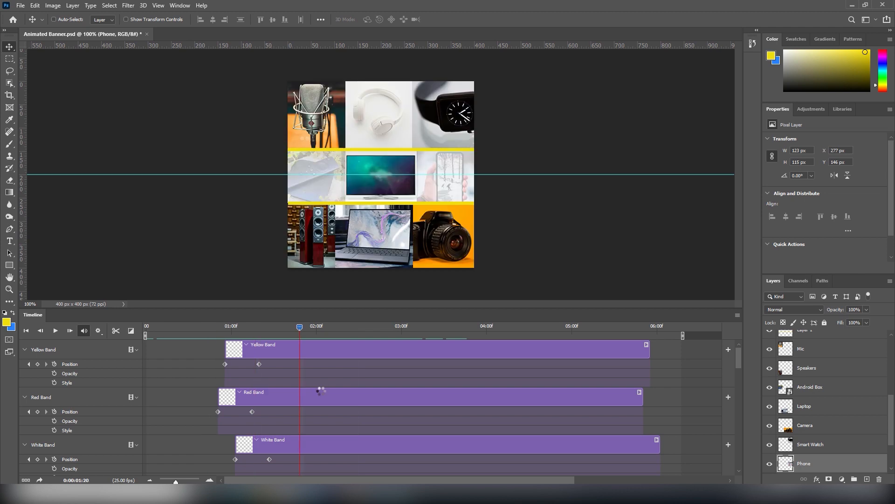
# Step: Select the Yellow Band, Red Band and White Band layers and convert them into a single smart object
pyautogui.moveTo(320, 390); pyautogui.dragTo(358, 473)
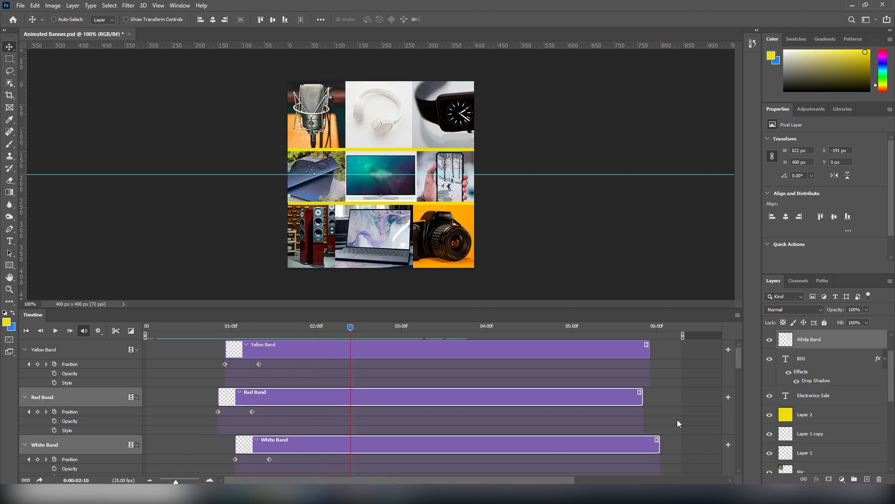
pyautogui.click(365, 443)
pyautogui.keyDown('shift'); pyautogui.click(364, 348); pyautogui.keyUp('shift')
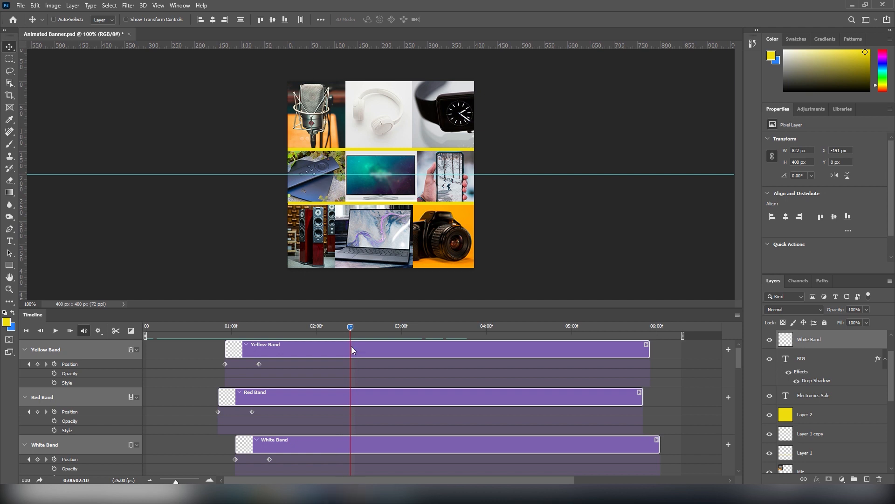
pyautogui.scroll(2, 818, 377)
pyautogui.click(819, 378)
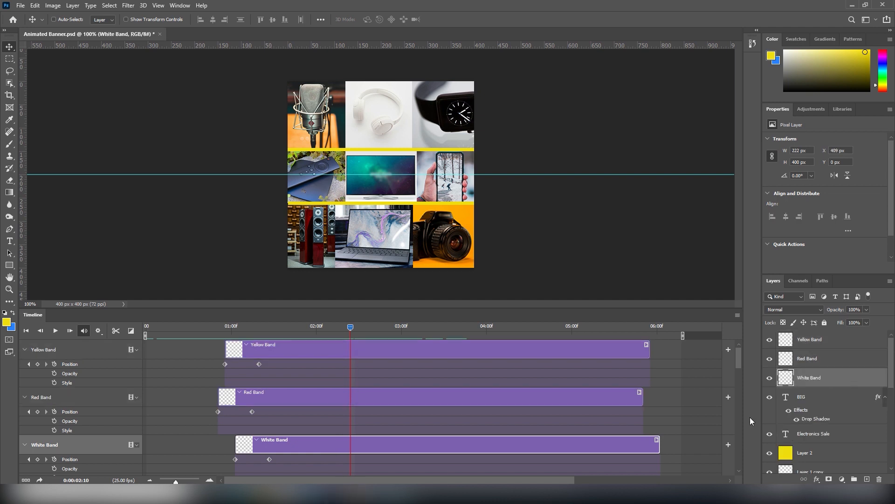
pyautogui.keyDown('shift'); pyautogui.click(815, 340); pyautogui.keyUp('shift')
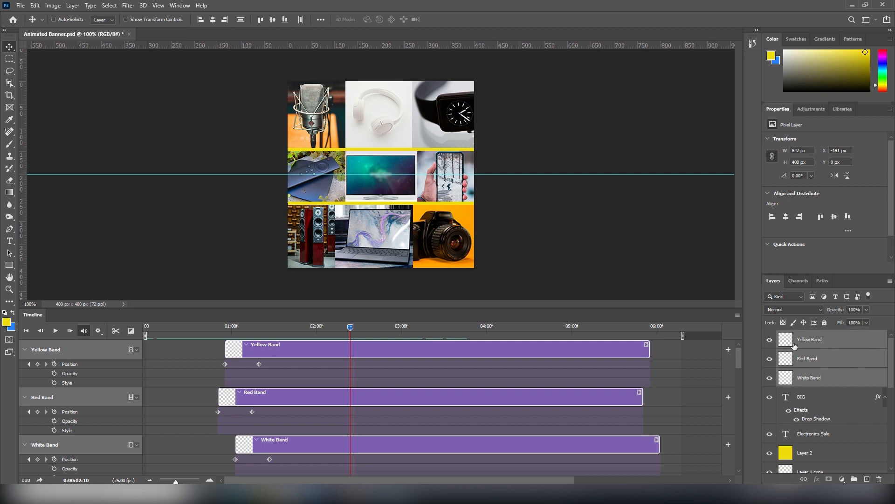
pyautogui.rightClick(829, 340)
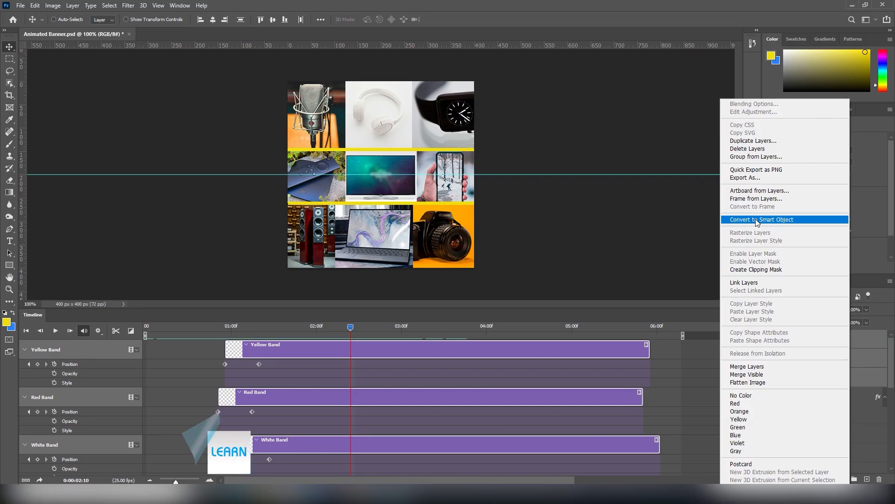
pyautogui.click(756, 219)
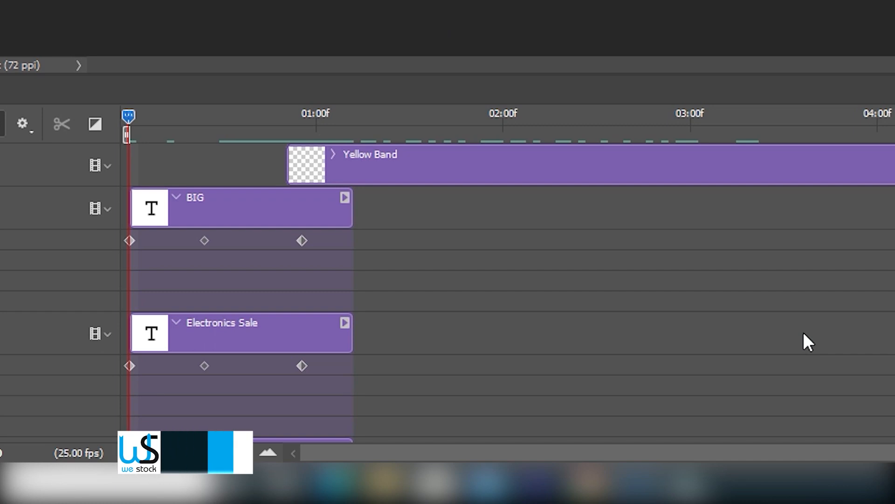
# Step: Preview the converted Yellow Band smart object's wipe and check its keyframe properties, scrubbing to about 01:16
pyautogui.press('space')
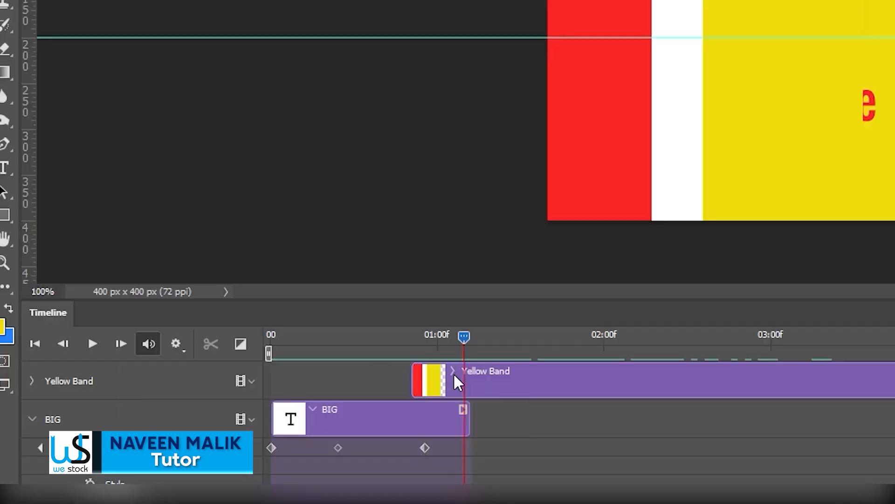
pyautogui.click(333, 154)
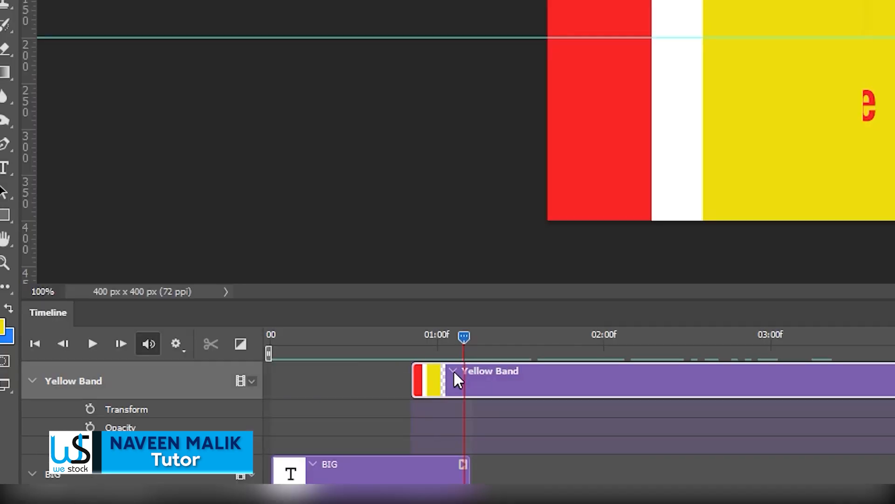
pyautogui.click(453, 371)
pyautogui.moveTo(464, 337); pyautogui.dragTo(544, 373)
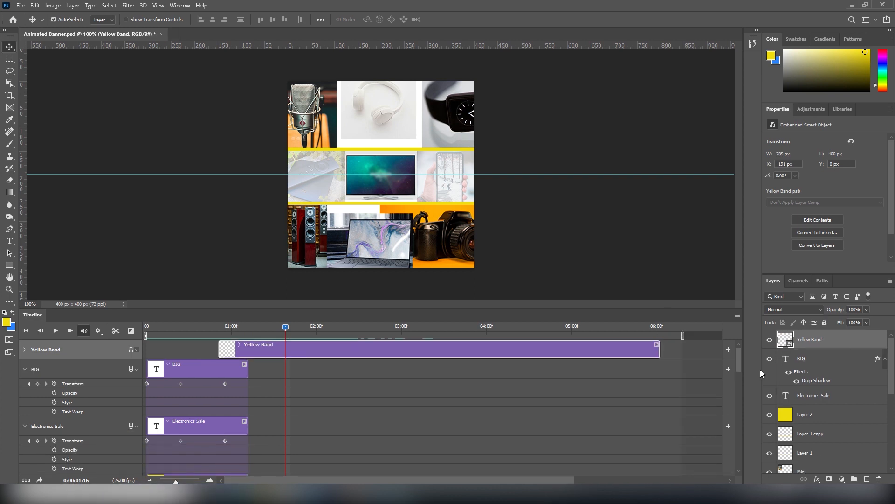
# Step: Duplicate the Yellow Band smart object as a new layer named Transition
pyautogui.rightClick(821, 341)
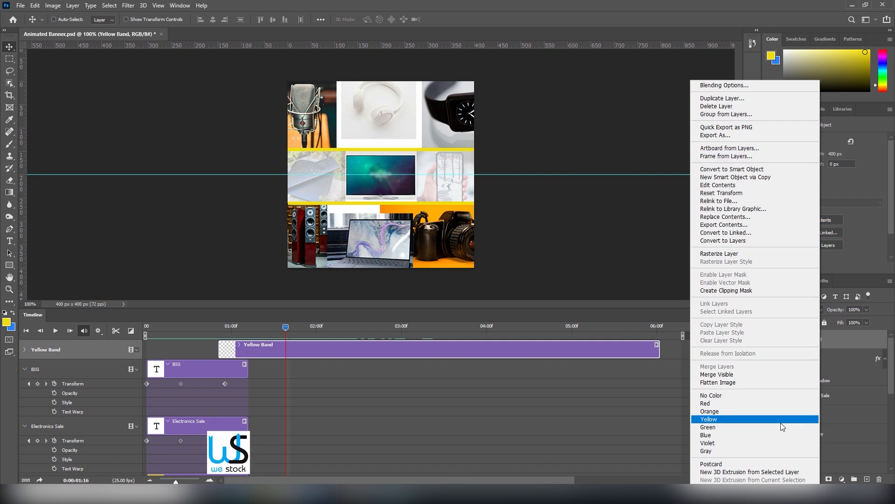
pyautogui.click(714, 98)
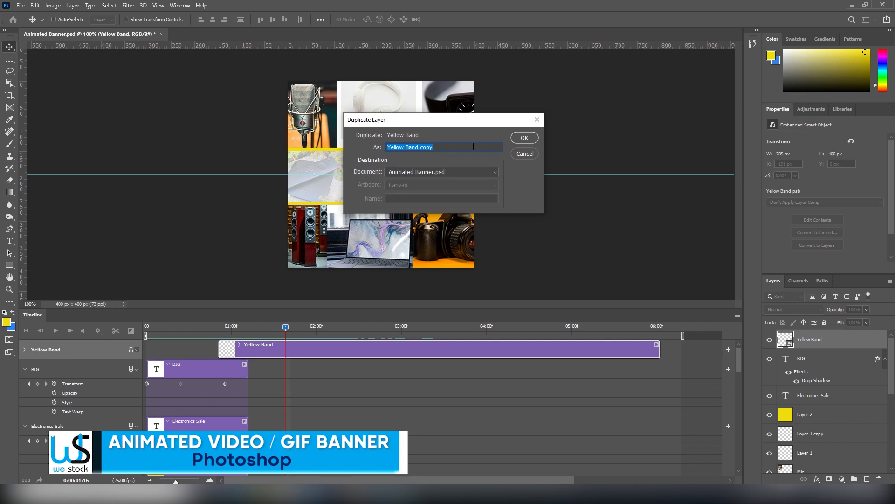
pyautogui.click(457, 149)
pyautogui.moveTo(457, 149); pyautogui.dragTo(306, 150)
pyautogui.write('Tra')
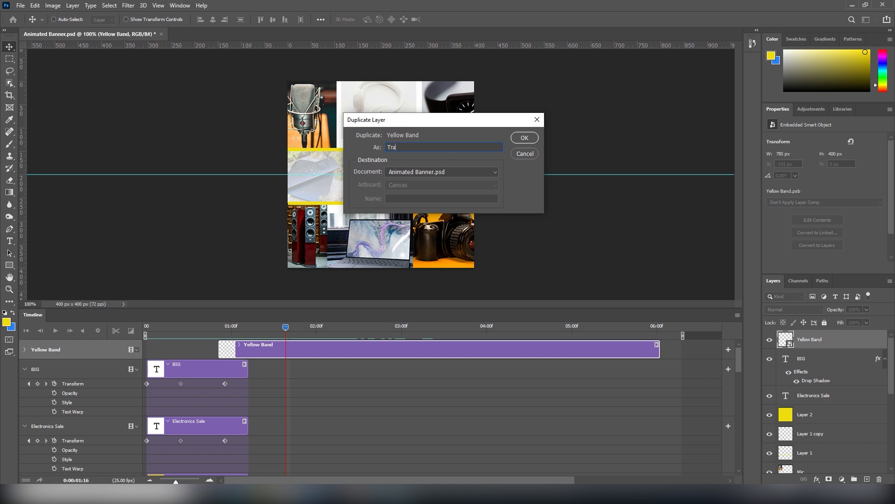
pyautogui.write('ns')
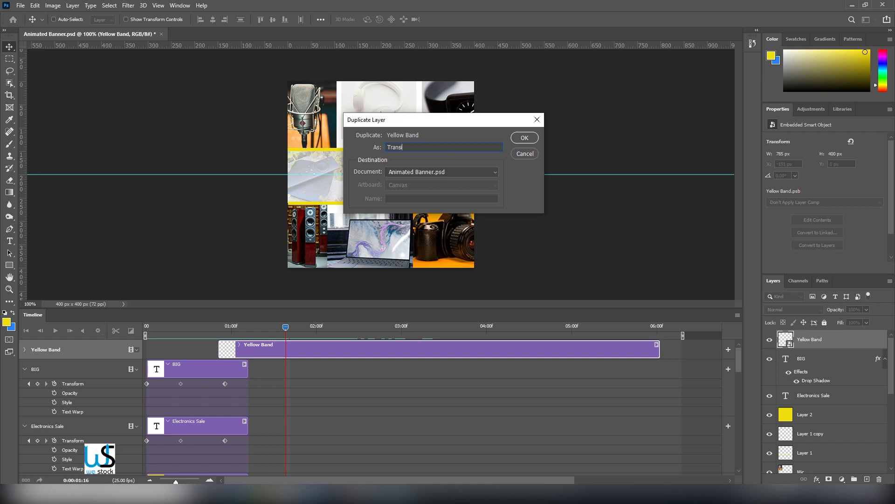
pyautogui.write('ition')
pyautogui.press('Return')
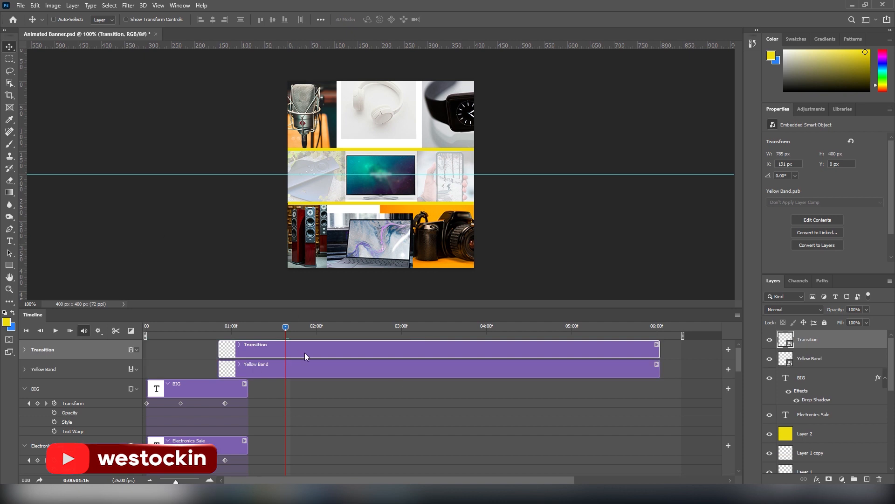
# Step: Shift the Transition clip to start at 01:16 and reorder its layer to sit between Layer 2 and Layer 1 copy
pyautogui.hotkey('ctrl', '[')
pyautogui.moveTo(286, 368); pyautogui.dragTo(357, 370)
pyautogui.hotkey('ctrl', '[')
pyautogui.hotkey('ctrl', '[')
pyautogui.hotkey('ctrl', '[')
pyautogui.hotkey('ctrl', '[')
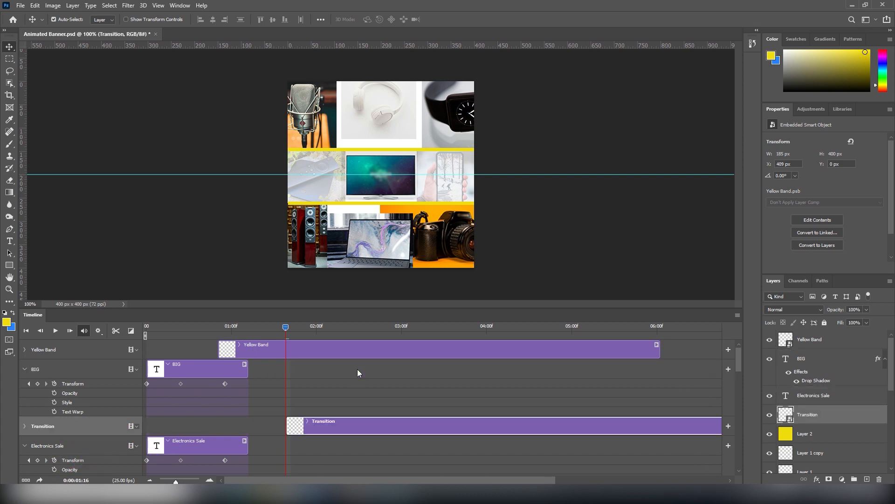
pyautogui.moveTo(735, 362); pyautogui.dragTo(743, 380)
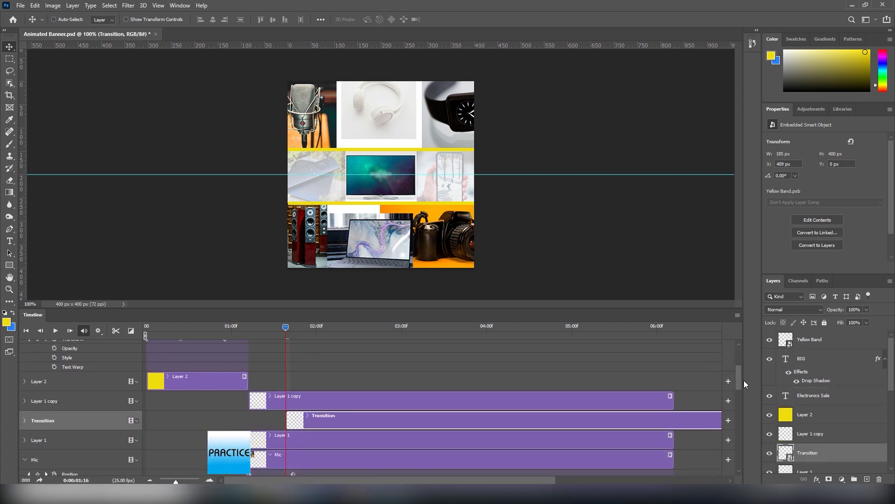
pyautogui.hotkey('ctrl', ']')
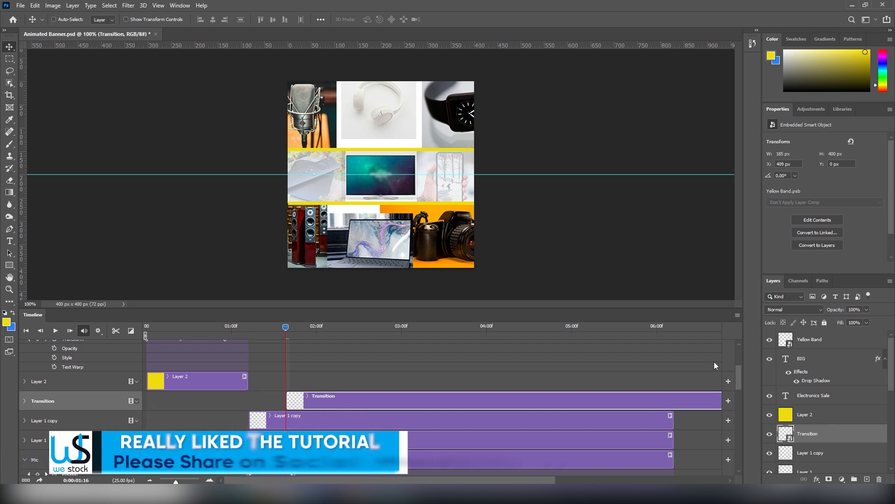
# Step: Keep Transition below Layer 2, shift its clip to start at about 03:03 and preview the animation to 02:02
pyautogui.moveTo(352, 398); pyautogui.dragTo(285, 327)
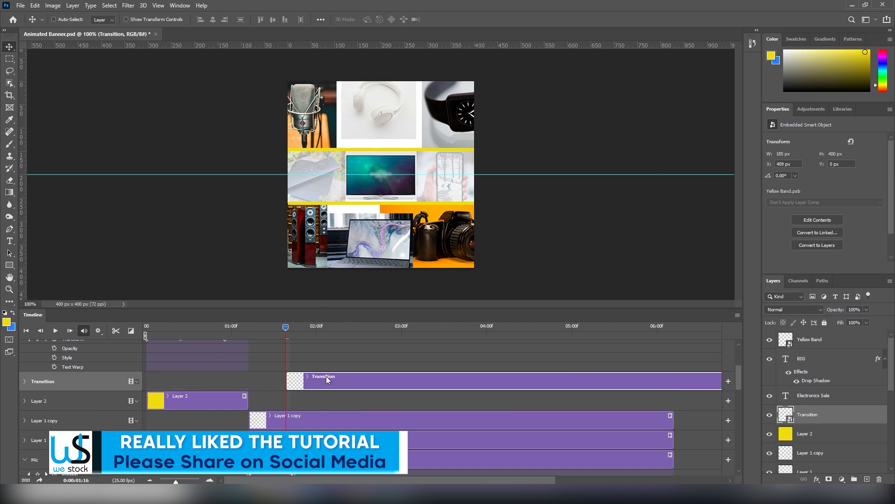
pyautogui.hotkey('ctrl', 'z')
pyautogui.moveTo(436, 402); pyautogui.dragTo(477, 401)
pyautogui.moveTo(282, 327); pyautogui.dragTo(345, 333)
pyautogui.press('space')
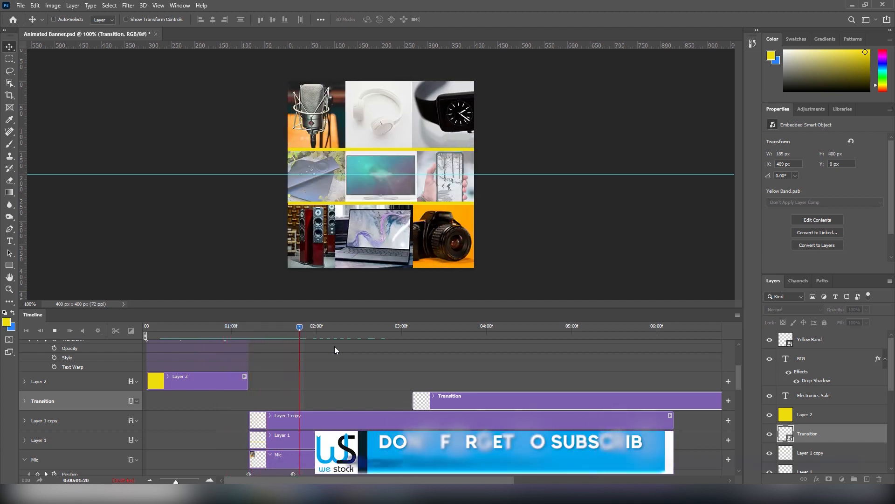
pyautogui.click(325, 332)
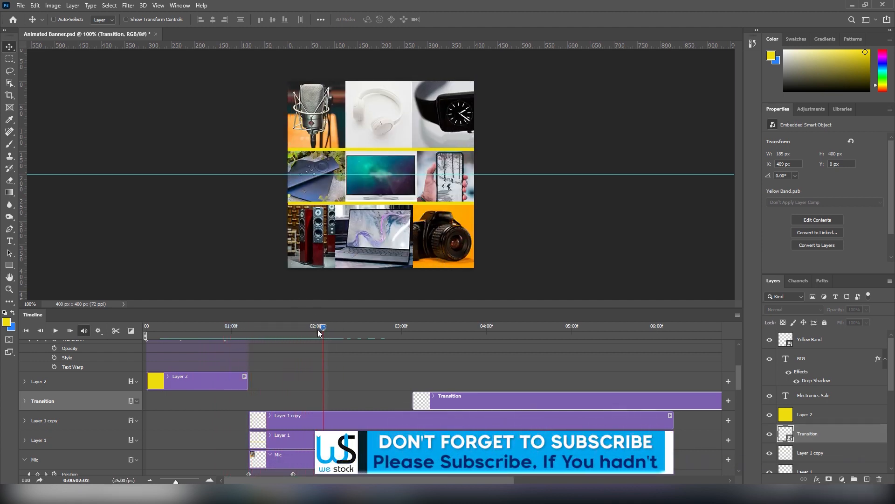
# Step: Move the Transition clip to start at about 01:23 and preview the color-band wipe over the product images
pyautogui.moveTo(442, 405); pyautogui.dragTo(334, 404)
pyautogui.moveTo(326, 329)
pyautogui.mouseDown()
pyautogui.moveTo(337, 329)
pyautogui.moveTo(317, 334)
pyautogui.mouseUp()
pyautogui.press('space')
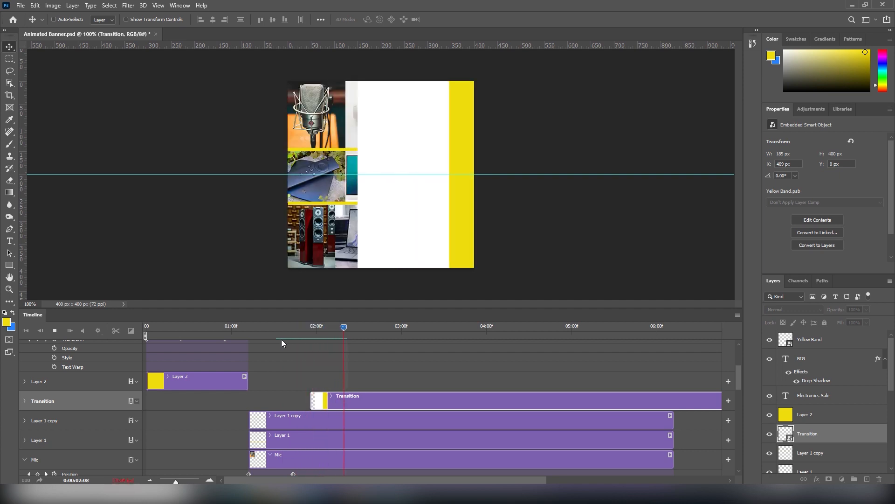
pyautogui.press('space')
# Step: Place the playhead at 02:07, where the bands cover the canvas, and trim the TV and Headphone clips to end there
pyautogui.moveTo(327, 327)
pyautogui.mouseDown()
pyautogui.moveTo(305, 332)
pyautogui.moveTo(341, 334)
pyautogui.mouseUp()
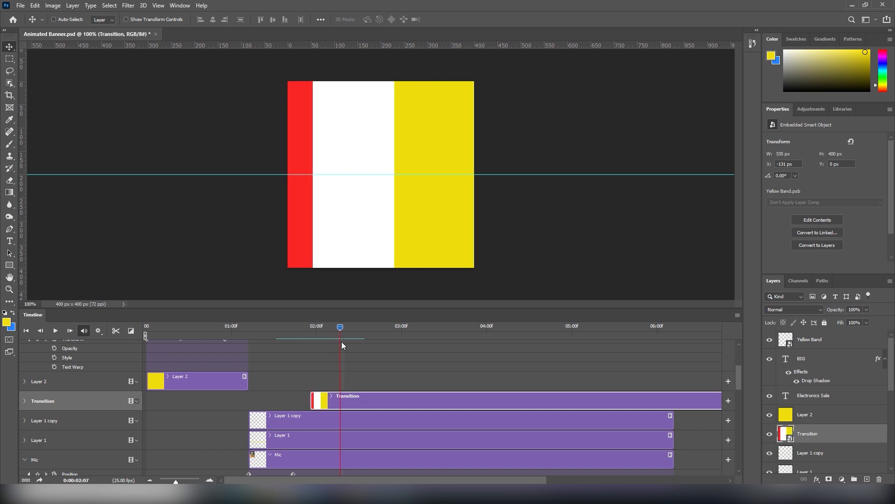
pyautogui.moveTo(345, 327); pyautogui.dragTo(340, 331)
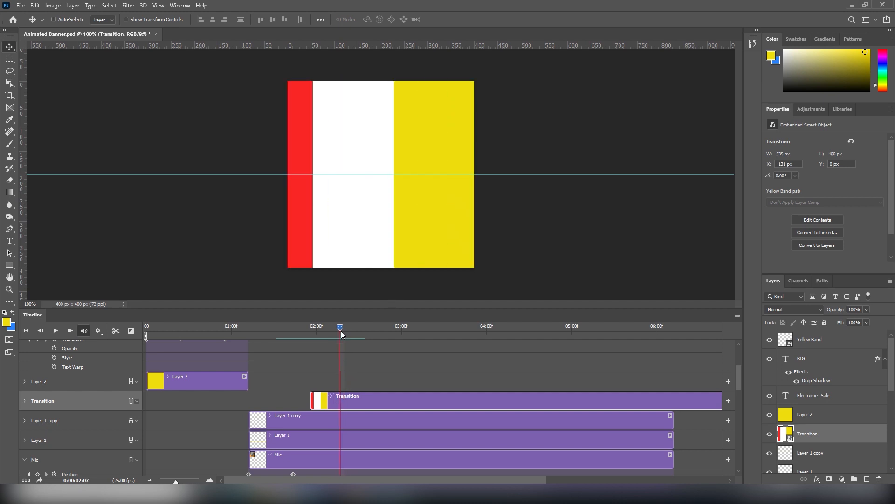
pyautogui.click(350, 427)
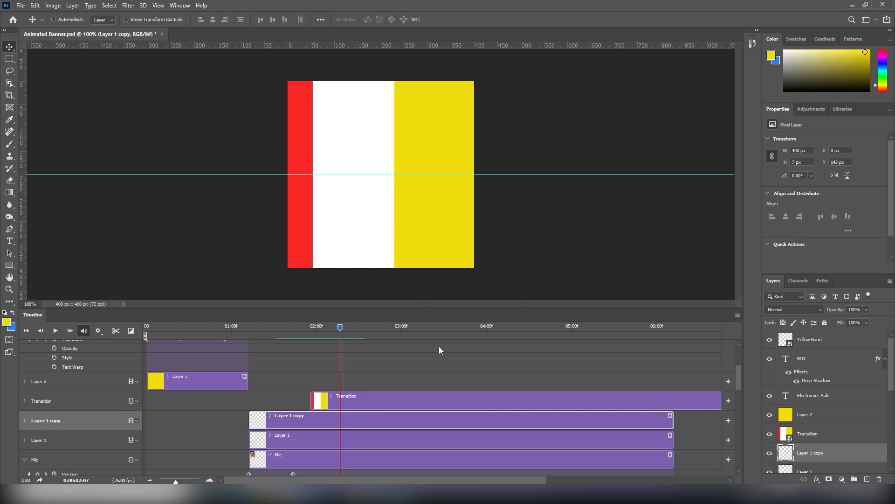
pyautogui.scroll(-8, 371, 391)
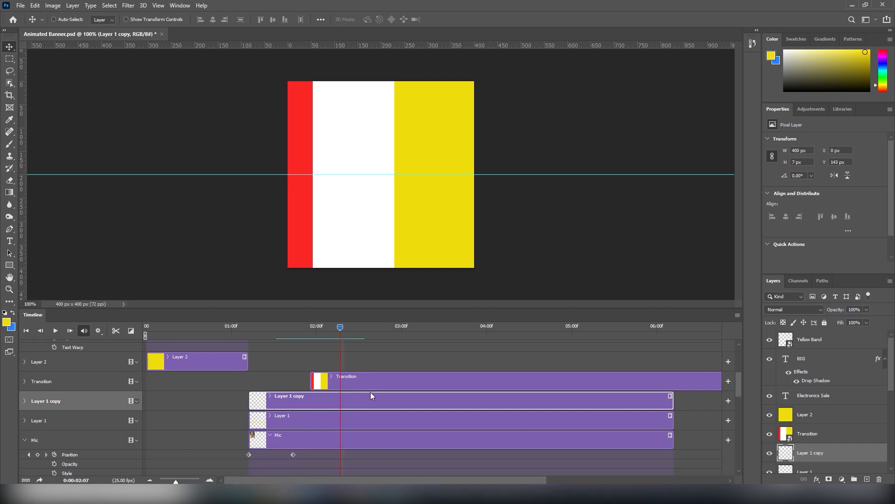
pyautogui.scroll(-8, 356, 415)
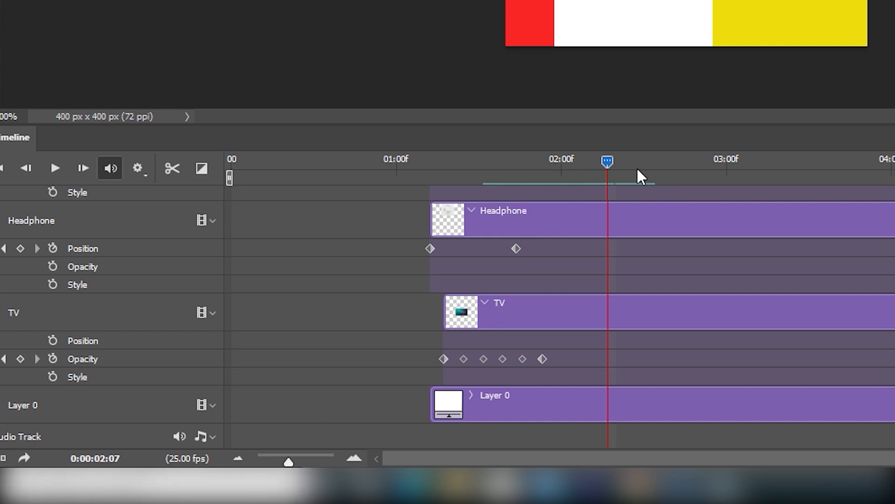
pyautogui.click(617, 228)
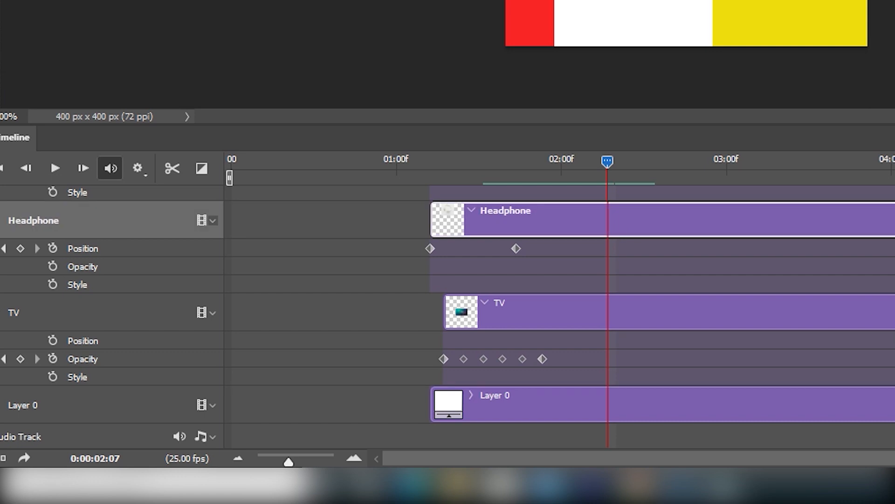
pyautogui.click(112, 404)
pyautogui.moveTo(894, 312); pyautogui.dragTo(598, 363)
pyautogui.moveTo(894, 220); pyautogui.dragTo(610, 247)
# Step: Trim the ends of the Phone, Smart Watch and Camera clips to the playhead at 02:07
pyautogui.scroll(2, 805, 297)
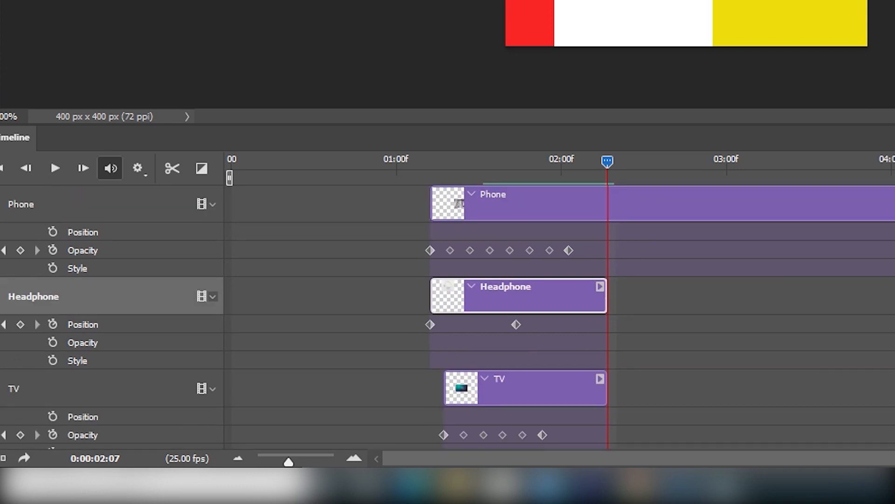
pyautogui.moveTo(894, 210); pyautogui.dragTo(610, 240)
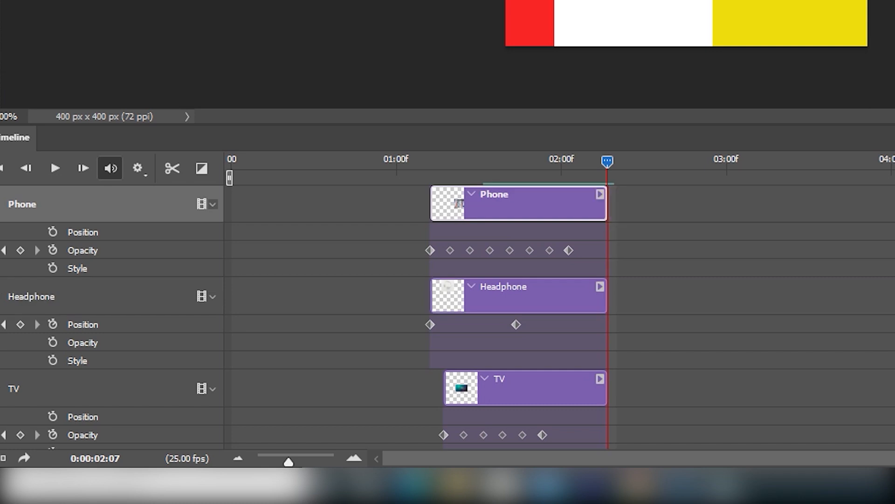
pyautogui.scroll(3, 610, 240)
pyautogui.moveTo(673, 377); pyautogui.dragTo(340, 400)
pyautogui.scroll(3, 558, 402)
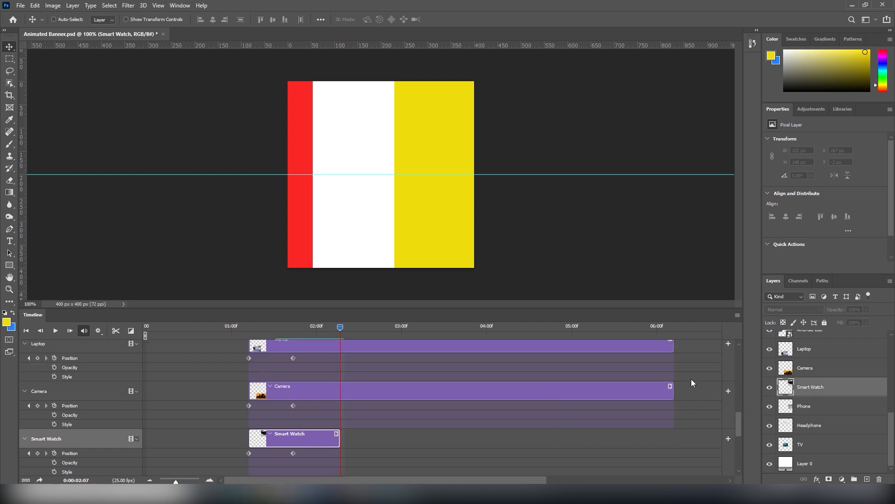
pyautogui.moveTo(673, 396); pyautogui.dragTo(341, 397)
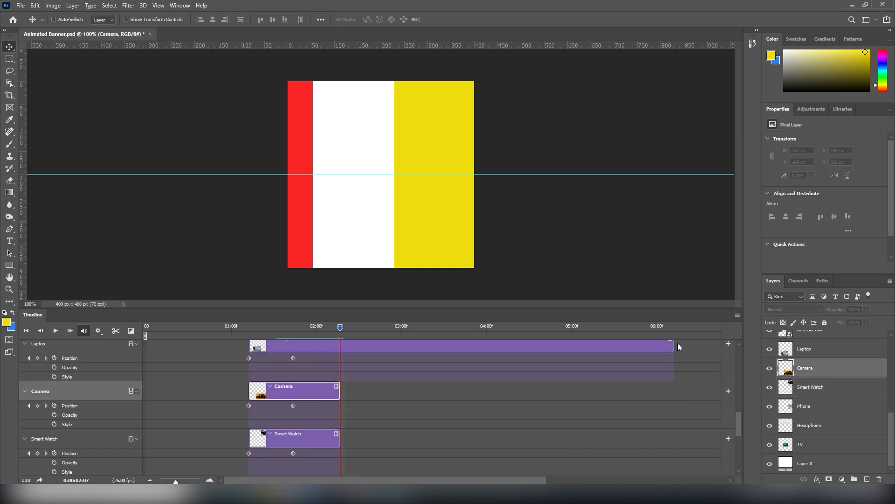
# Step: Trim the ends of the Laptop and Android Box clips to the playhead at 02:07
pyautogui.scroll(1, 678, 346)
pyautogui.moveTo(673, 363); pyautogui.dragTo(336, 393)
pyautogui.scroll(1, 440, 382)
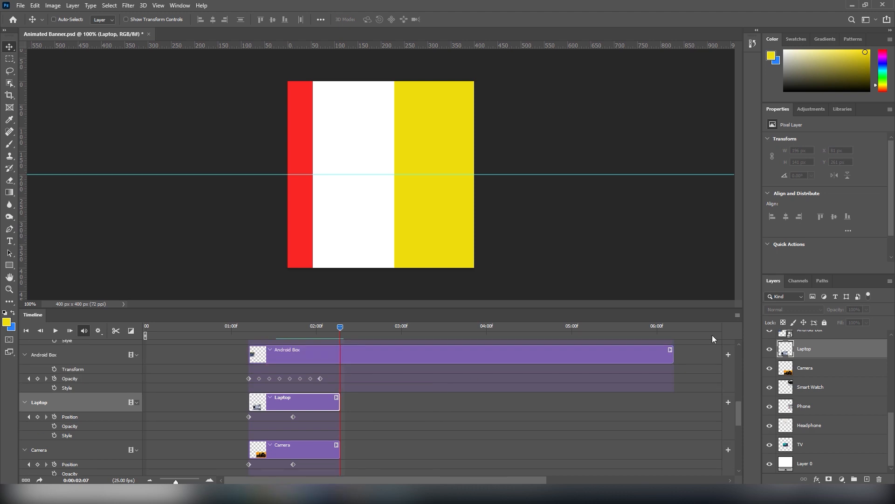
pyautogui.moveTo(672, 356); pyautogui.dragTo(392, 389)
pyautogui.moveTo(337, 388); pyautogui.dragTo(338, 388)
# Step: Trim the ends of the Speakers, Mic and Layer 1 clips to the playhead at 02:07
pyautogui.scroll(5, 454, 373)
pyautogui.moveTo(672, 408); pyautogui.dragTo(339, 408)
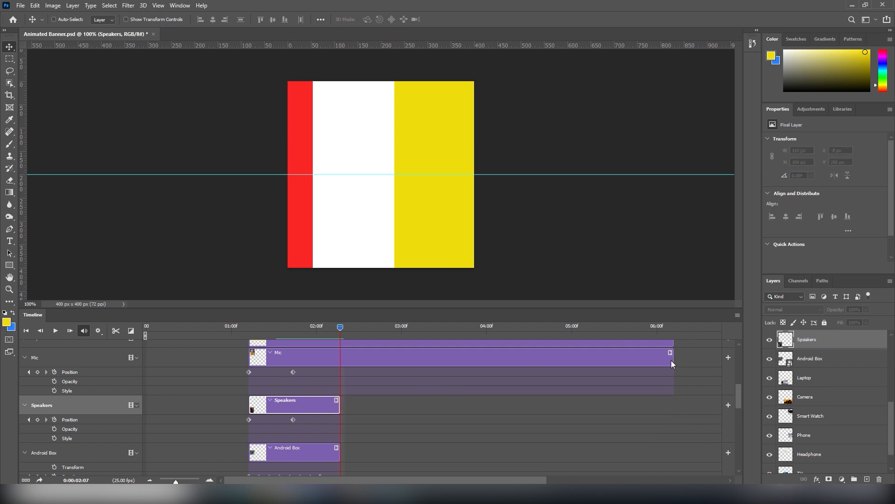
pyautogui.moveTo(672, 361); pyautogui.dragTo(340, 361)
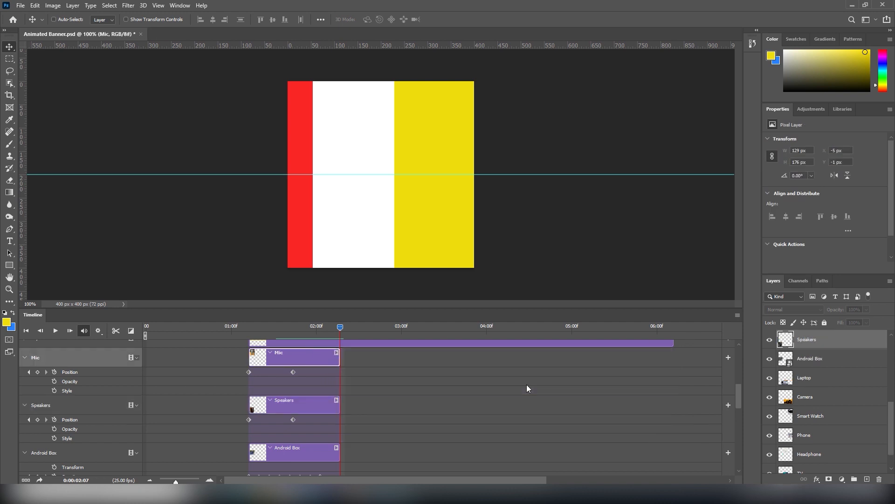
pyautogui.scroll(3, 528, 388)
pyautogui.moveTo(673, 400); pyautogui.dragTo(340, 400)
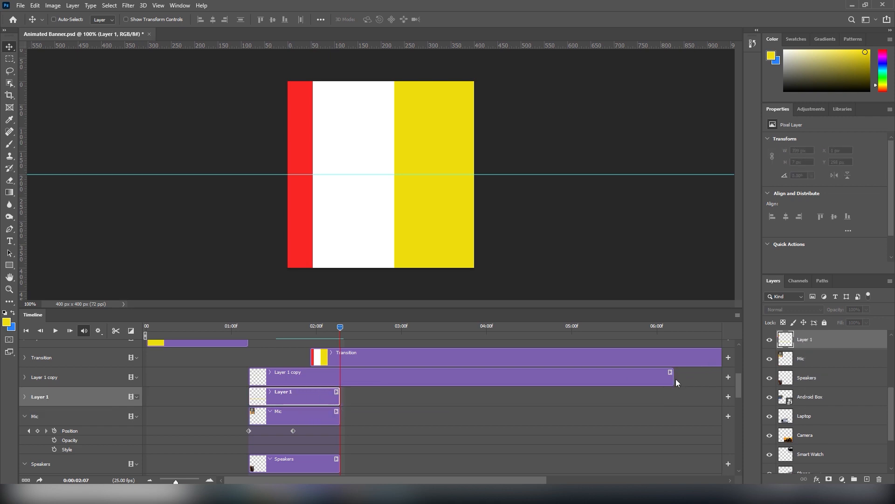
# Step: Trim the end of the Layer 1 copy clip to the playhead at 02:07 and preview the transition
pyautogui.moveTo(672, 379); pyautogui.dragTo(340, 379)
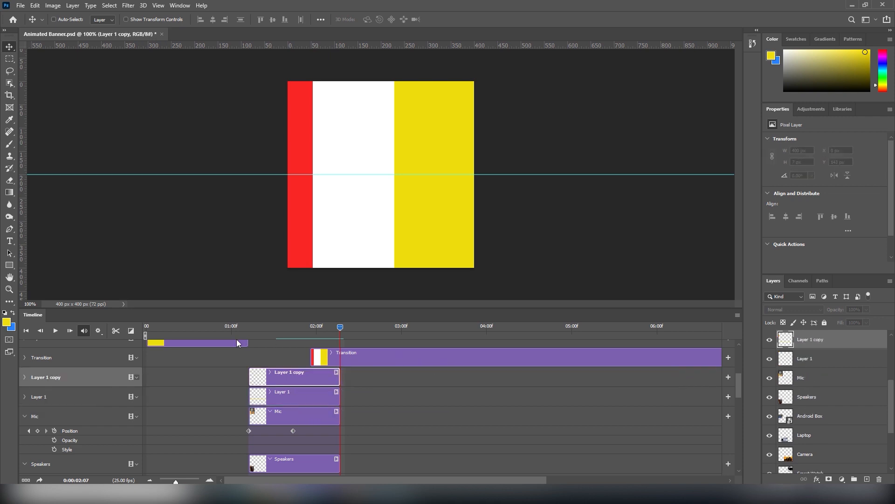
pyautogui.press('space')
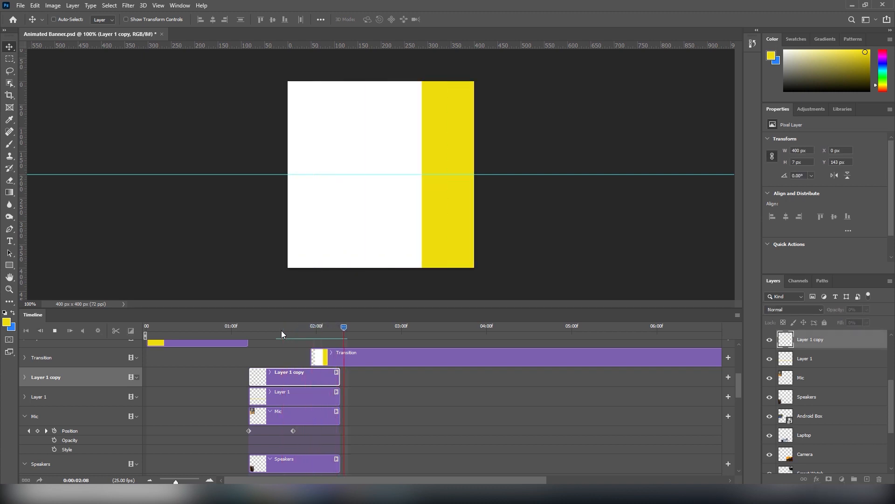
pyautogui.press('space')
pyautogui.moveTo(374, 329); pyautogui.dragTo(382, 366)
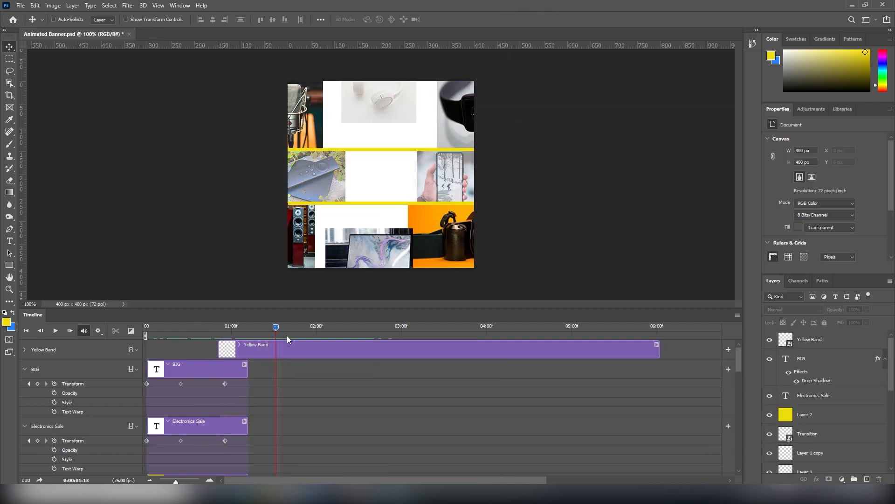
# Step: Place the playhead at 02:14, add the red Oswald text "WeStock" at 60 pt and move it to the canvas's upper middle
pyautogui.moveTo(287, 335); pyautogui.dragTo(365, 336)
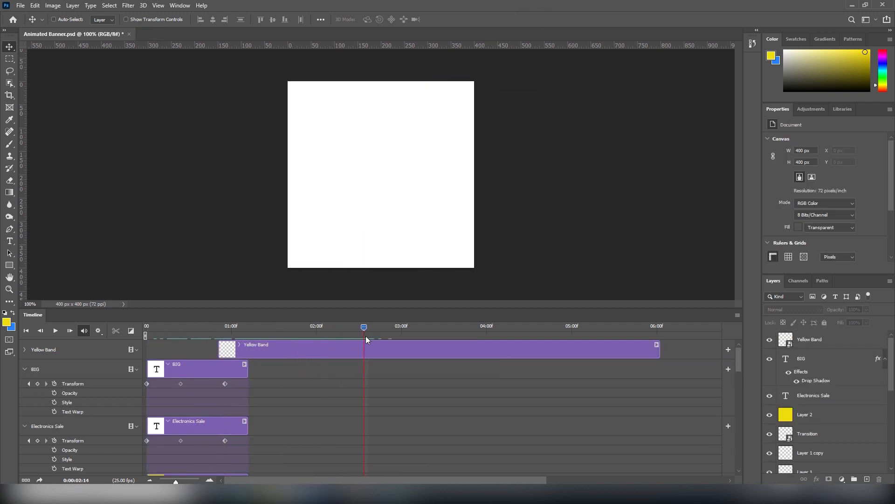
pyautogui.click(9, 241)
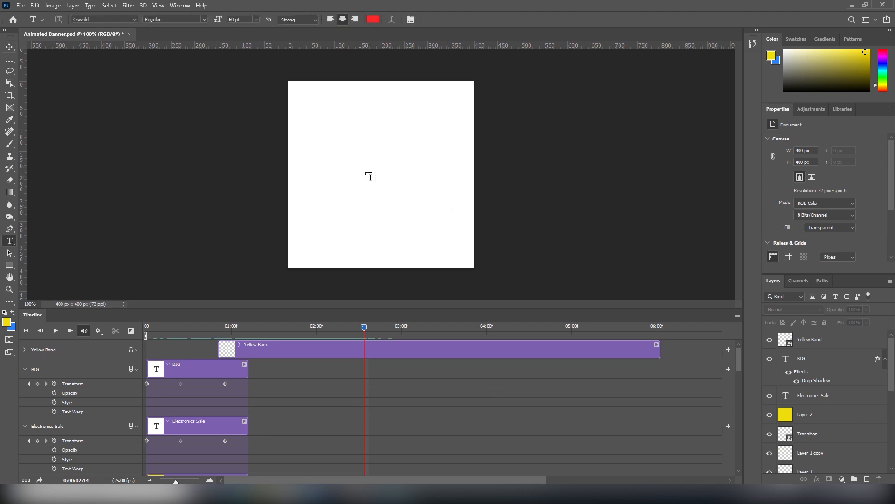
pyautogui.click(367, 182)
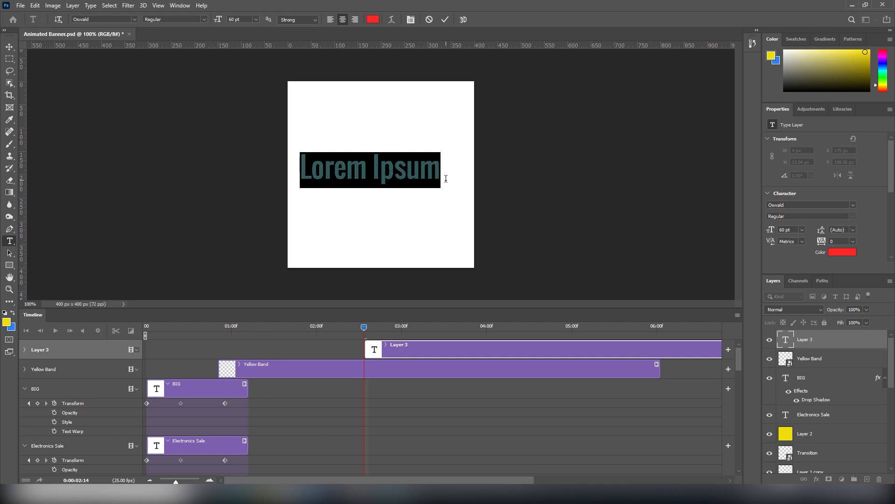
pyautogui.write('We')
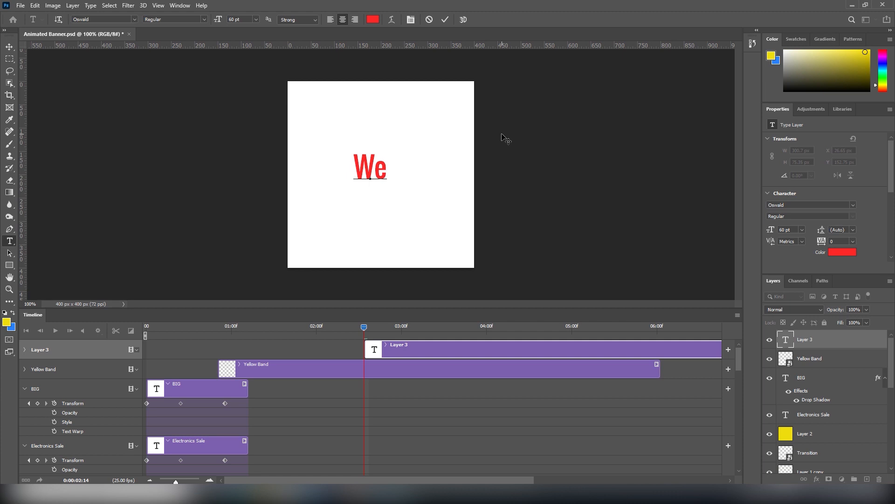
pyautogui.write('Stock')
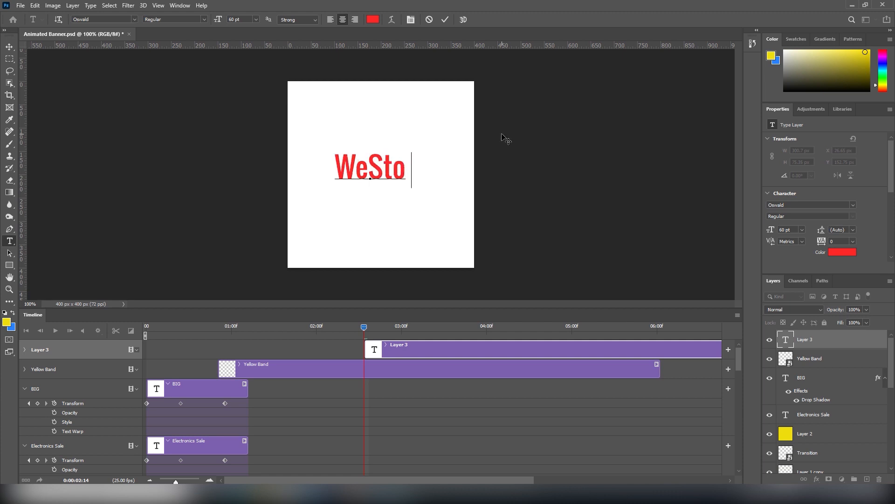
pyautogui.hotkey('ctrl', 'Return')
pyautogui.moveTo(413, 174); pyautogui.dragTo(423, 140)
pyautogui.press('t')
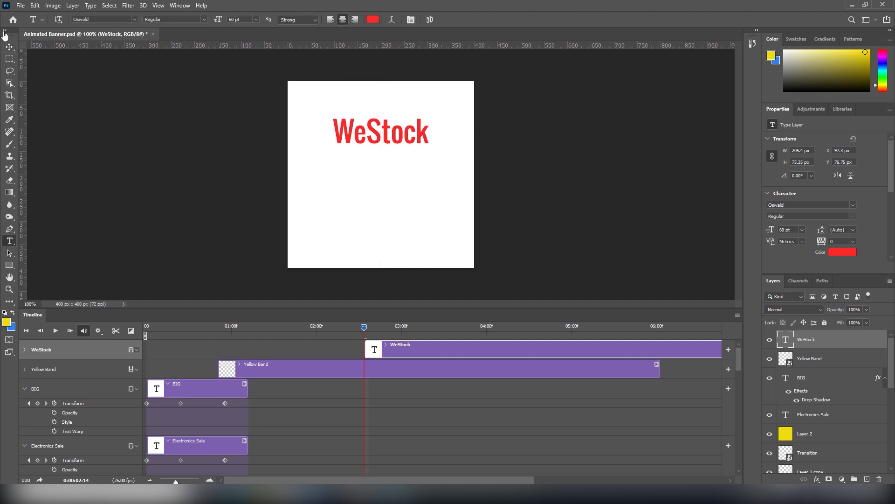
# Step: Extend the WeStock text to read "WeStock Electronics"
pyautogui.click(9, 47)
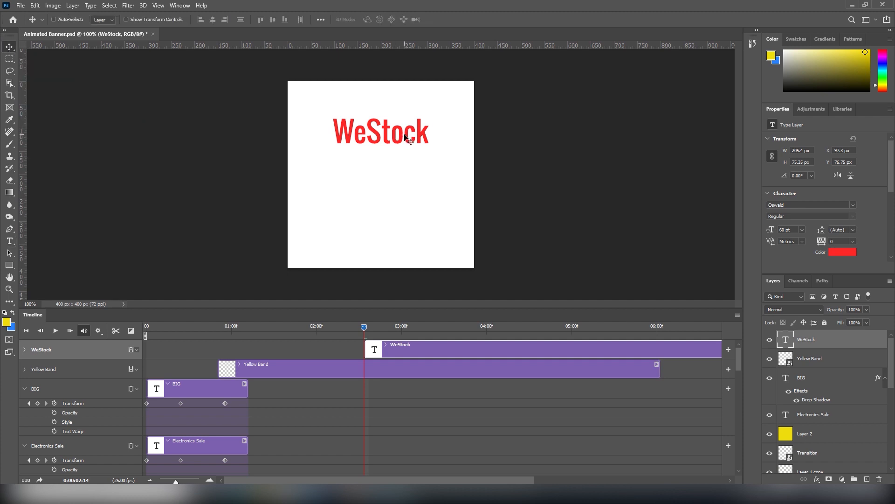
pyautogui.press('t')
pyautogui.click(427, 135)
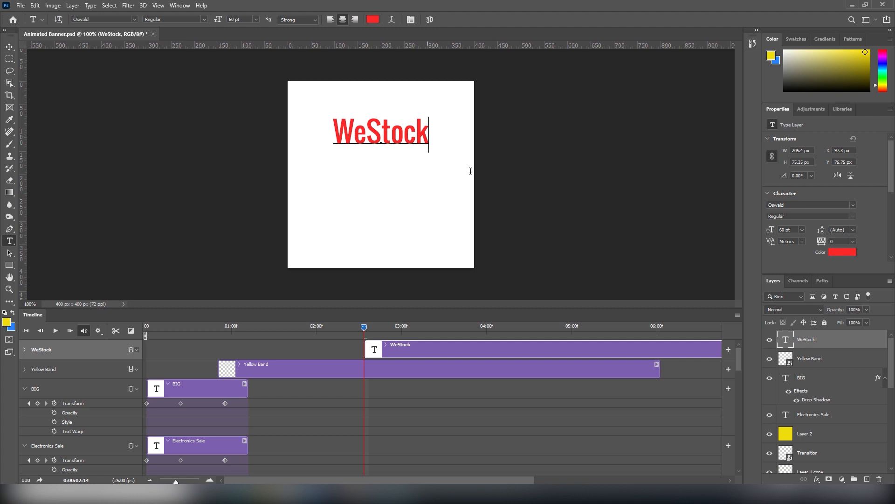
pyautogui.write('Elec')
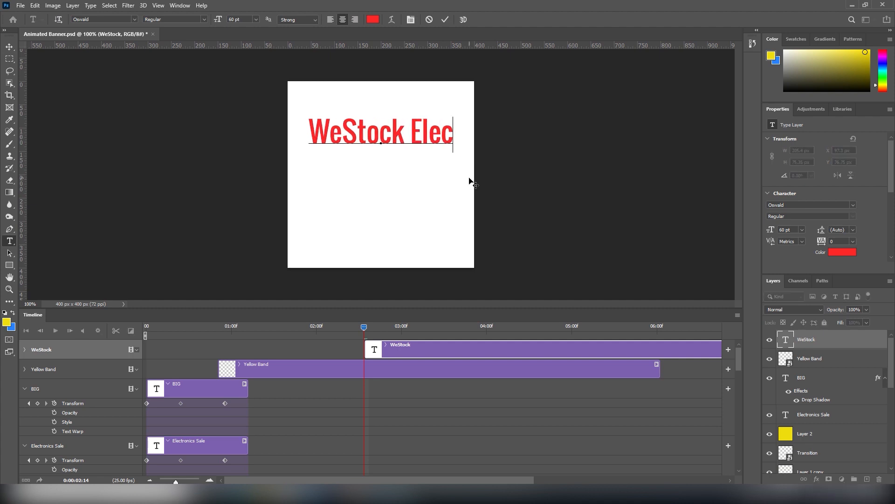
pyautogui.write('tro')
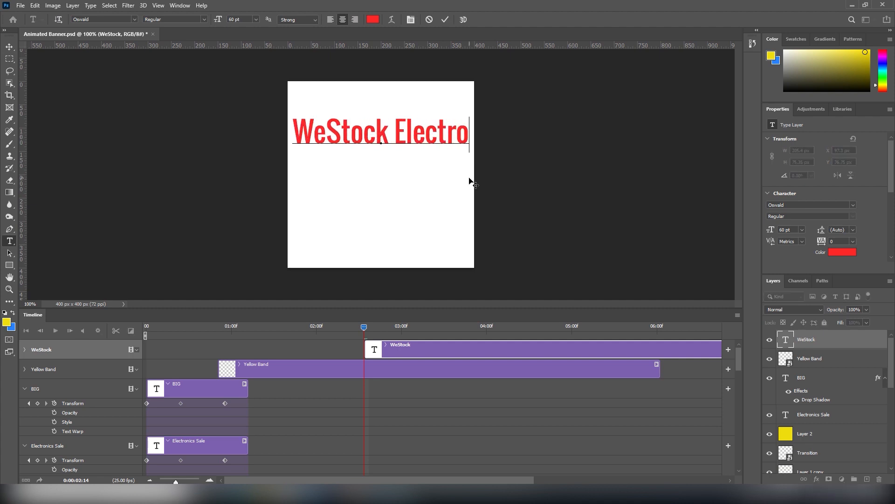
pyautogui.write('nic')
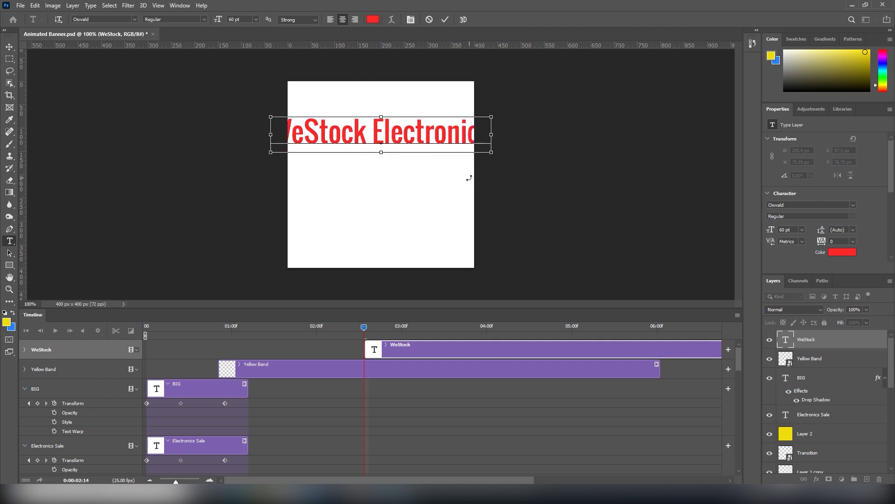
# Step: Set the WeStock Electronics text to 42 pt and center it in the upper part of the white canvas
pyautogui.hotkey('ctrl', 'a')
pyautogui.click(251, 19)
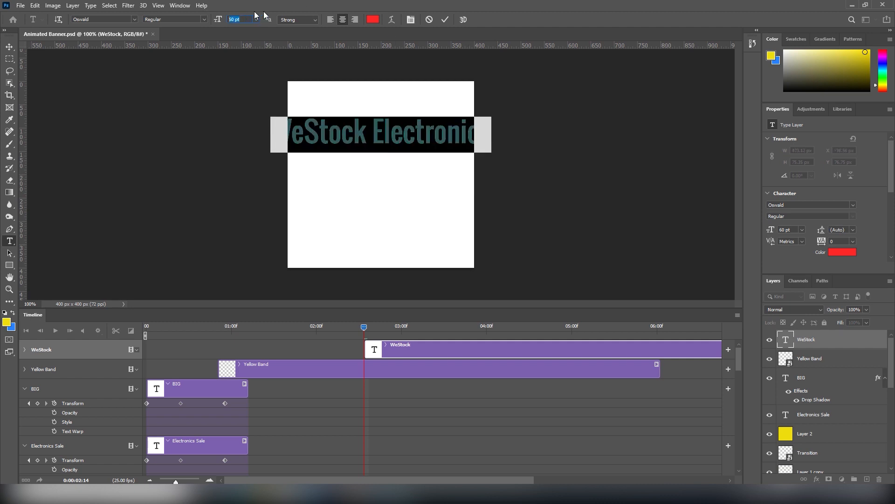
pyautogui.click(257, 19)
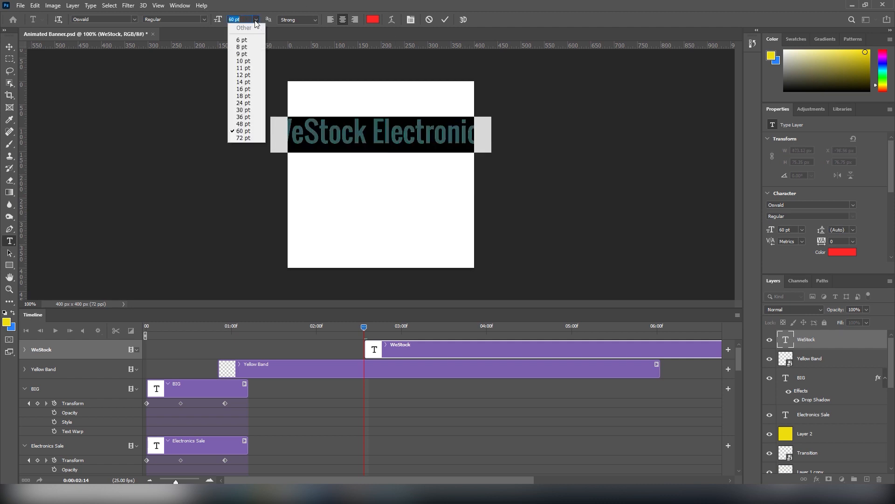
pyautogui.click(248, 106)
pyautogui.scroll(18, 242, 20)
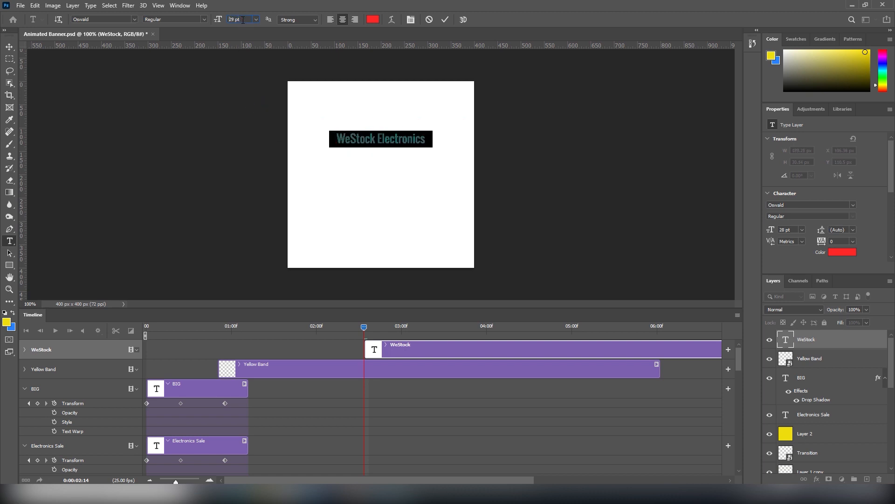
pyautogui.scroll(5, 243, 20)
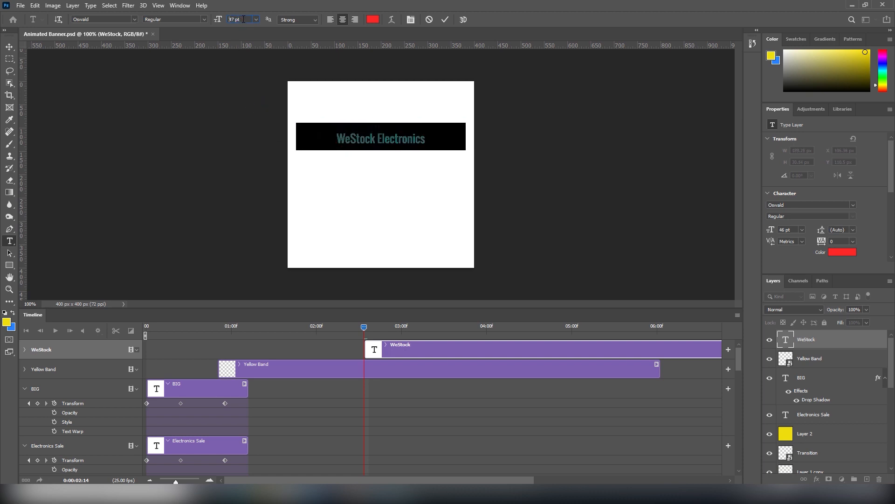
pyautogui.scroll(-6, 243, 20)
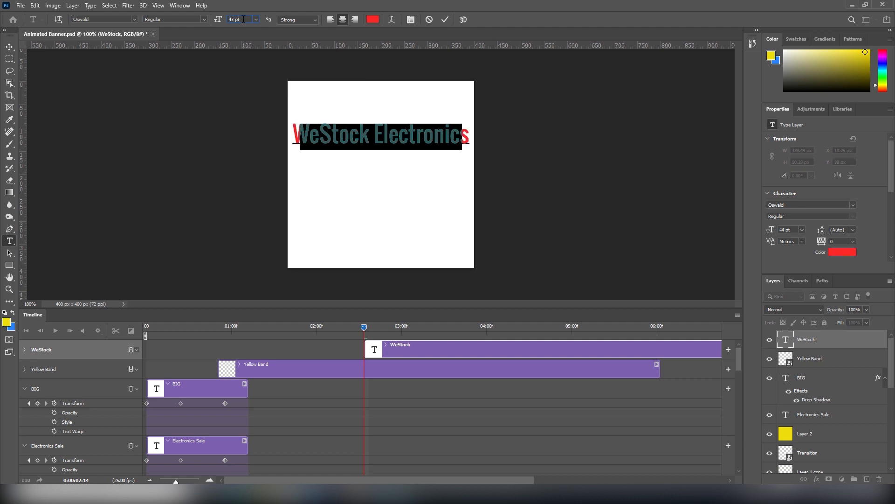
pyautogui.click(9, 47)
pyautogui.moveTo(417, 147)
pyautogui.mouseDown()
pyautogui.moveTo(412, 191)
pyautogui.moveTo(424, 163)
pyautogui.moveTo(418, 145)
pyautogui.mouseUp()
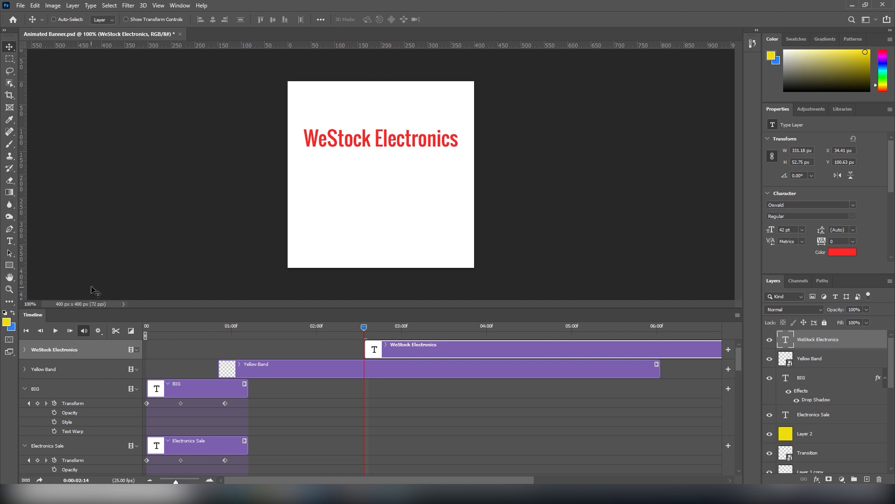
# Step: Draw a yellow rounded rectangle about 308 by 50 px with a 3.79 px black stroke below the WeStock Electronics text
pyautogui.press('u')
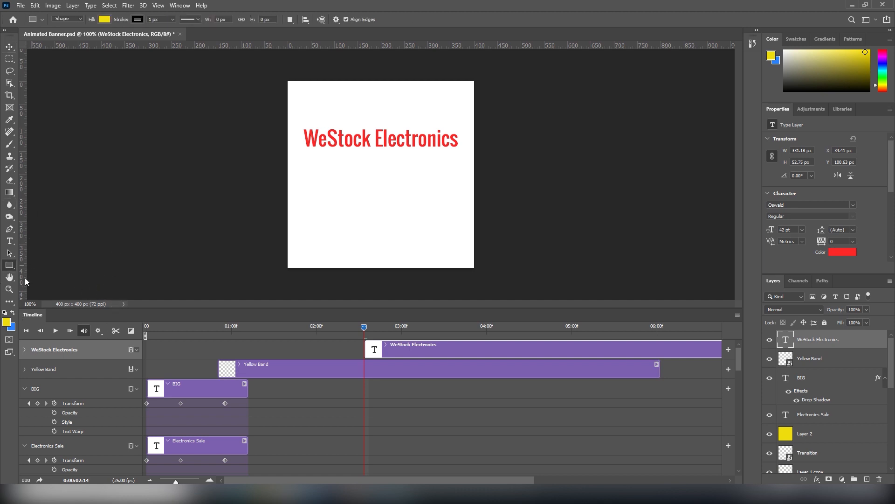
pyautogui.rightClick(11, 265)
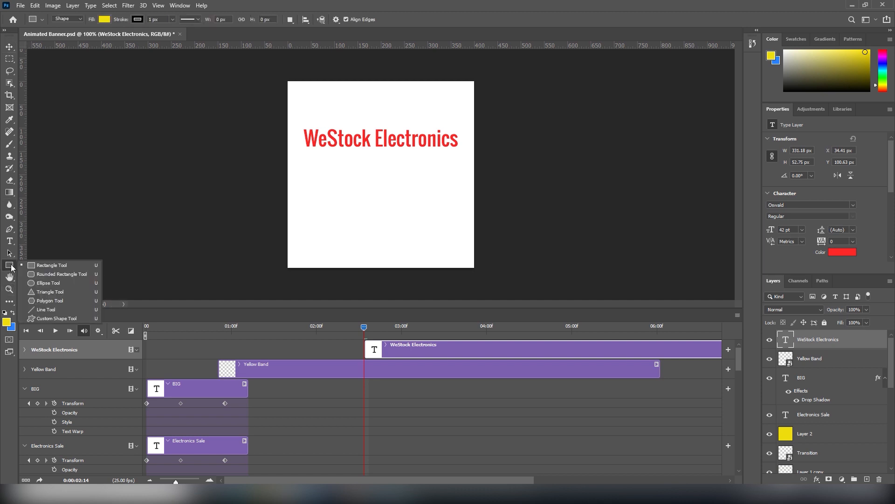
pyautogui.click(51, 274)
pyautogui.click(176, 19)
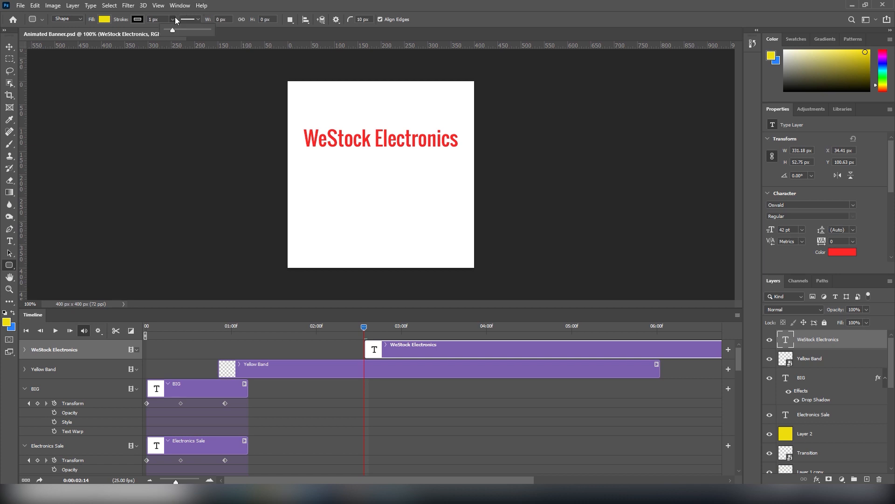
pyautogui.moveTo(173, 31); pyautogui.dragTo(179, 31)
pyautogui.click(232, 9)
pyautogui.moveTo(309, 165); pyautogui.dragTo(453, 189)
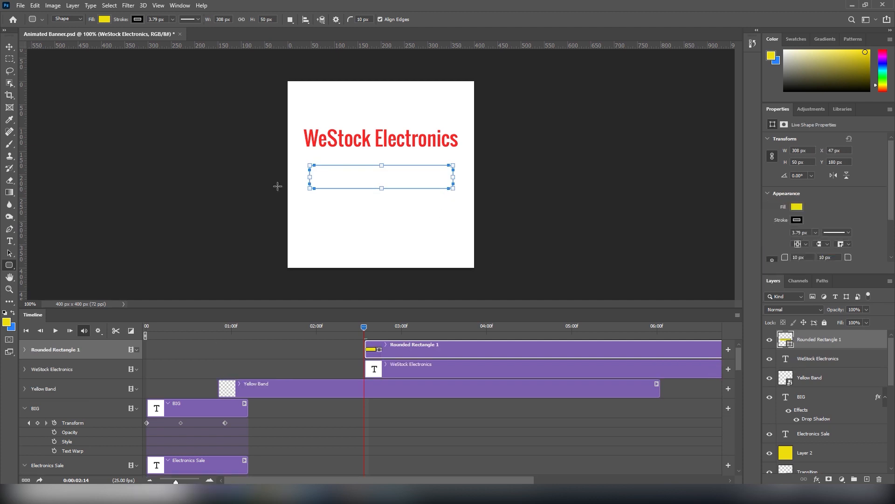
# Step: Set the rounded rectangle's stroke width to 0 px and shift the shape slightly up to X 46 px, Y 175 px
pyautogui.click(139, 20)
pyautogui.click(139, 19)
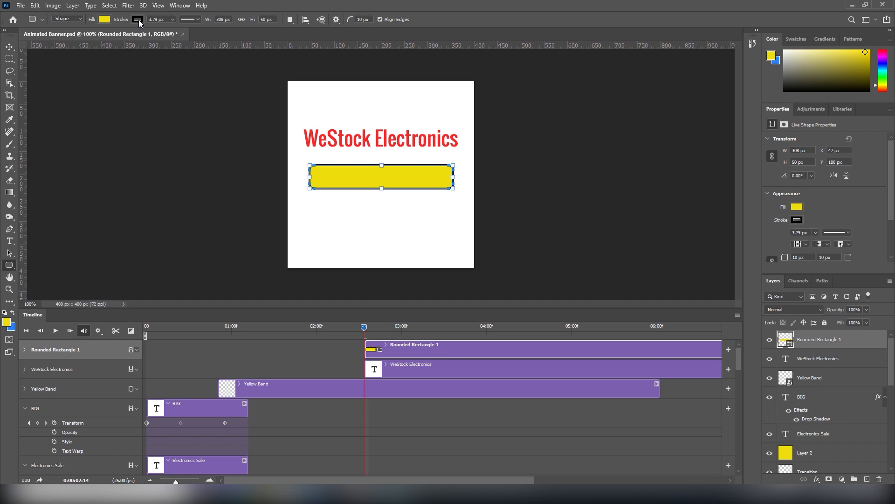
pyautogui.click(199, 19)
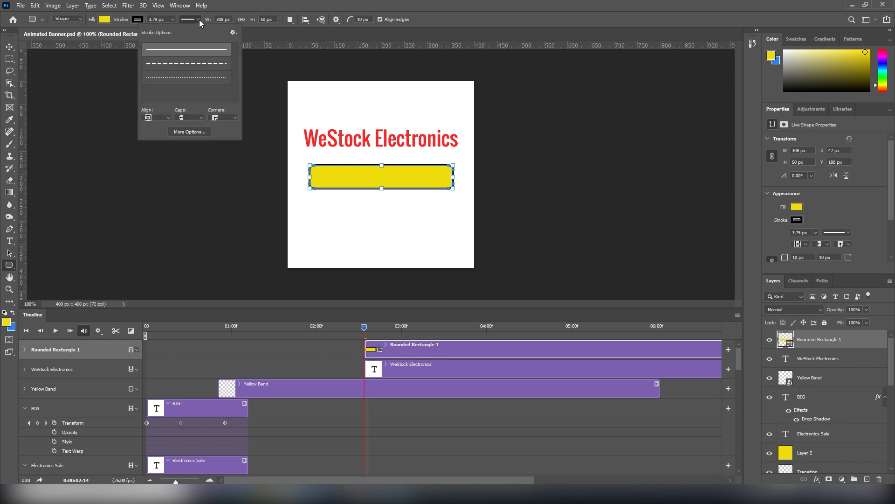
pyautogui.click(199, 19)
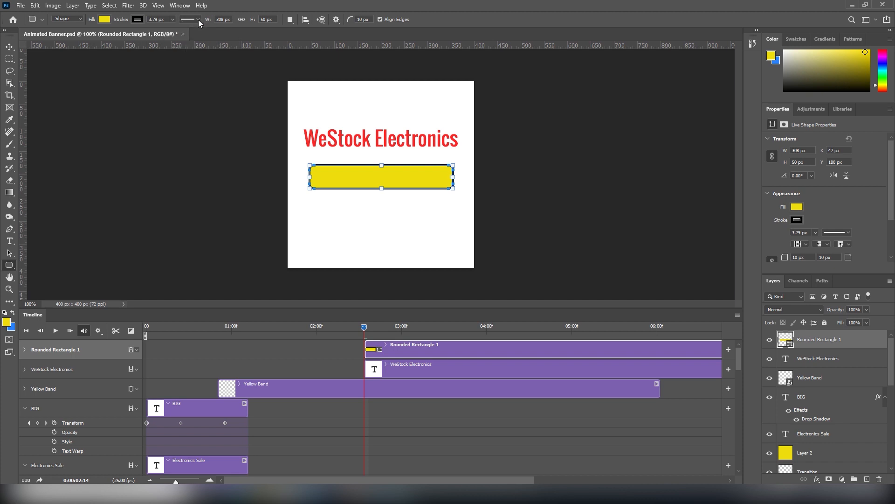
pyautogui.click(172, 21)
pyautogui.moveTo(182, 31); pyautogui.dragTo(192, 32)
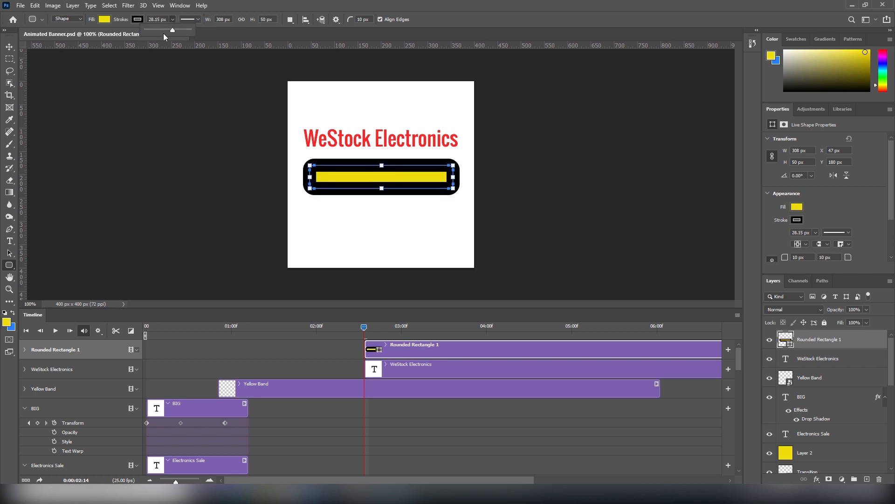
pyautogui.moveTo(171, 32); pyautogui.dragTo(118, 32)
pyautogui.click(9, 47)
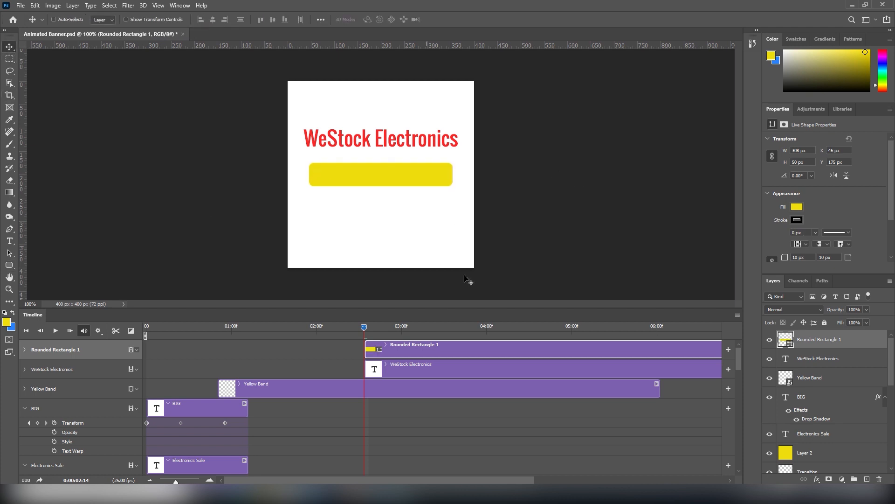
# Step: Add the red 42 pt text "Tap / Click Now" inside the yellow rounded rectangle
pyautogui.press('t')
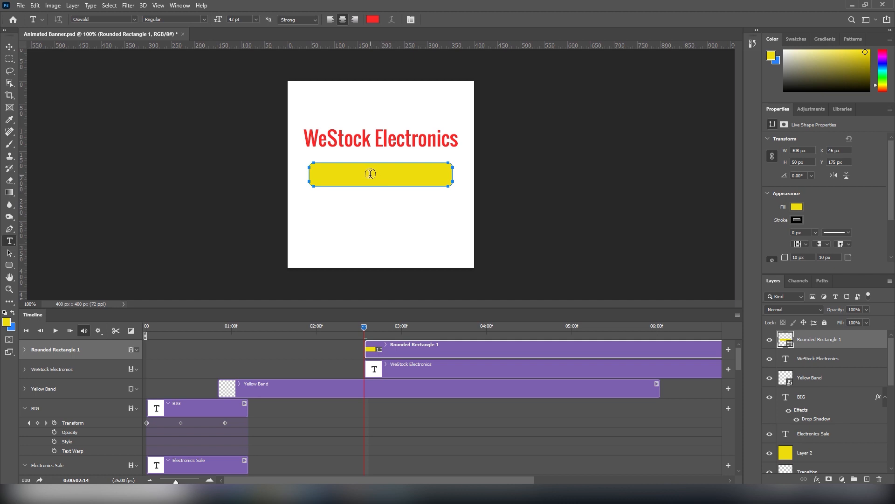
pyautogui.click(371, 174)
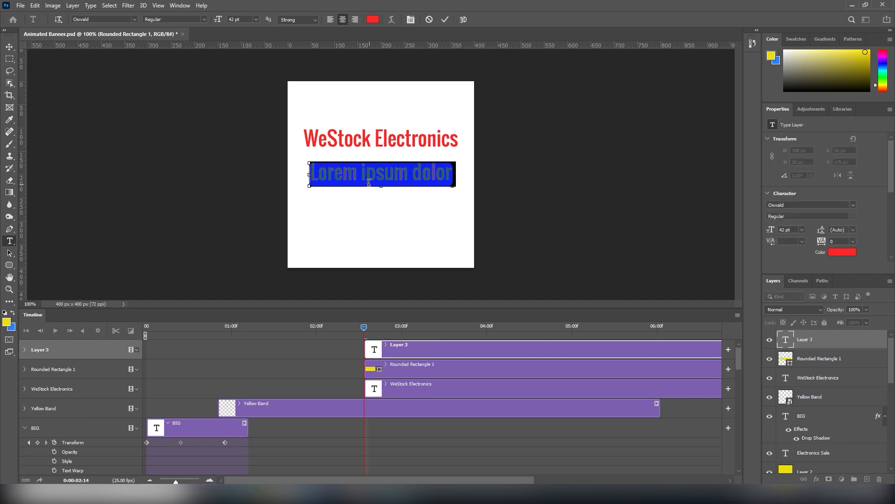
pyautogui.write('Tap ')
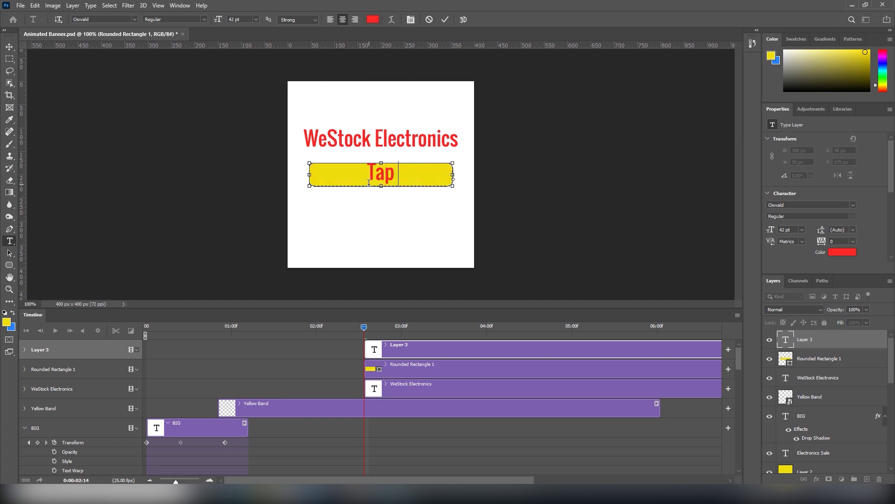
pyautogui.write('/ Cl')
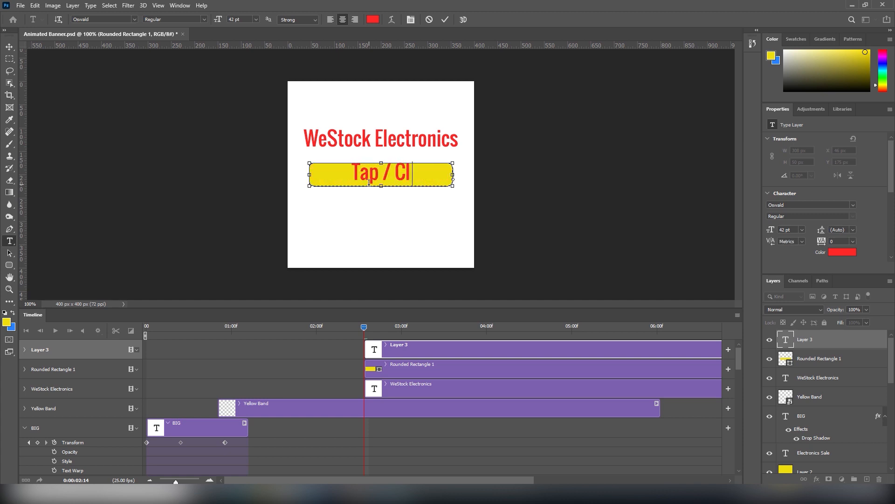
pyautogui.write('ick Now')
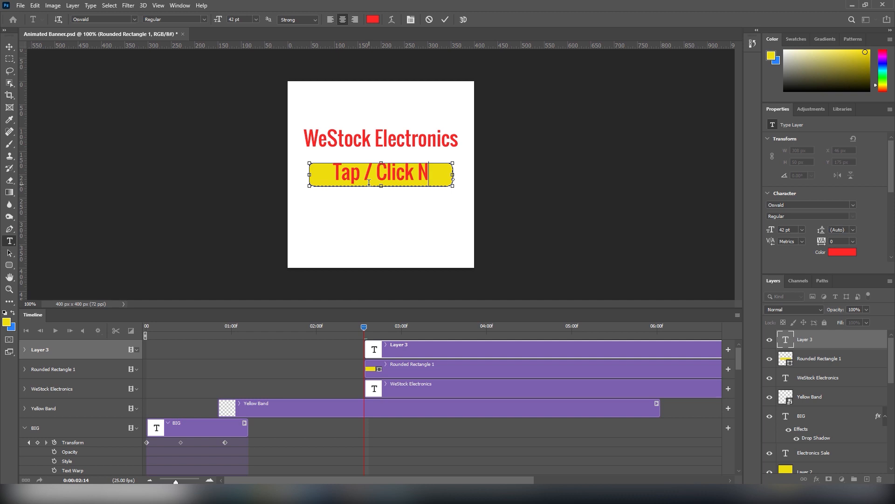
pyautogui.hotkey('ctrl', 'Return')
pyautogui.press('v')
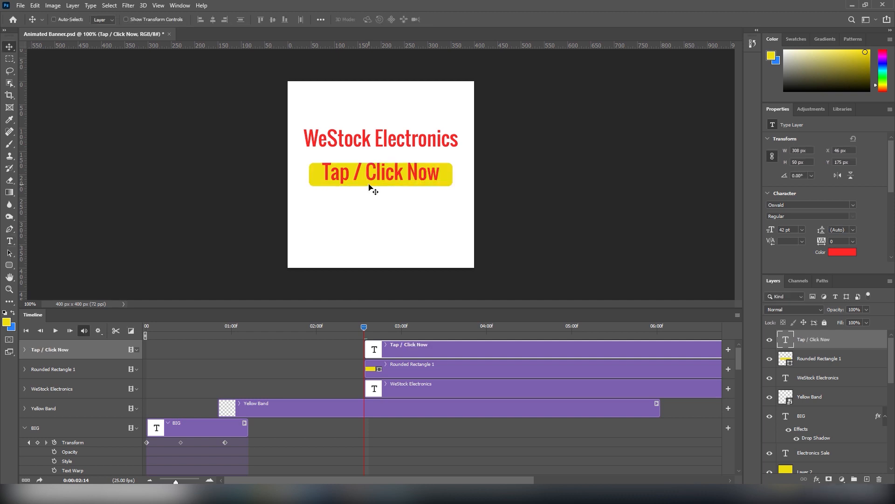
# Step: Nudge the Tap / Click Now text down to about Y 178 px, vertically centered in the yellow rounded rectangle
pyautogui.hotkey('shift', 'Down')
pyautogui.hotkey('shift', 'Down')
pyautogui.hotkey('shift', 'Up')
pyautogui.press('Up')
pyautogui.press('Up')
pyautogui.press('Up')
pyautogui.press('Up')
pyautogui.press('Up')
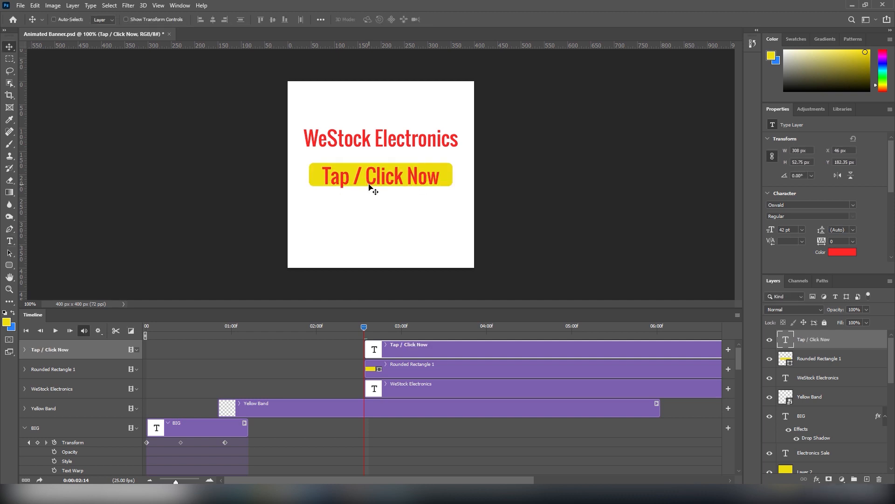
pyautogui.press('Up')
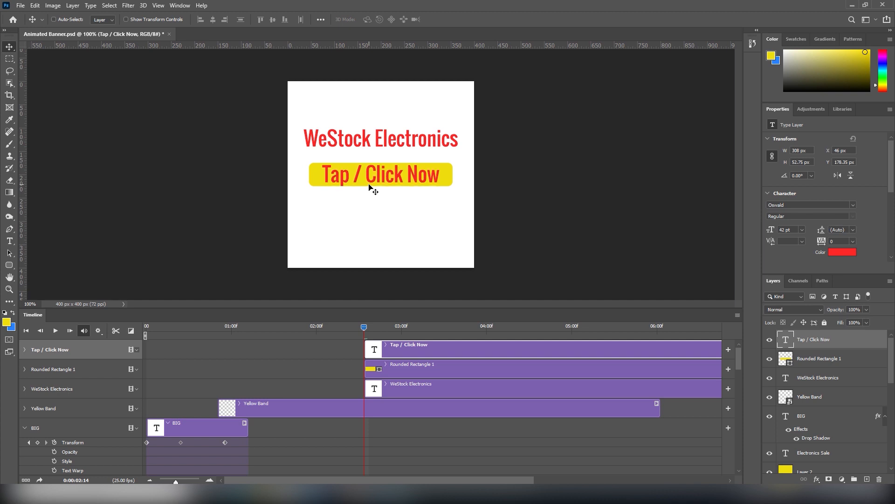
# Step: Set the Tap / Click Now text size to 38 pt
pyautogui.doubleClick(787, 344)
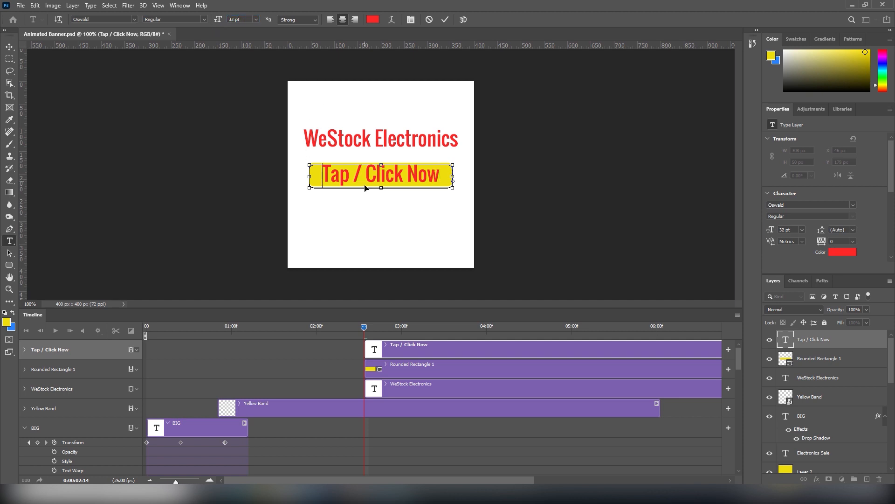
pyautogui.hotkey('ctrl', 'a')
pyautogui.click(245, 19)
pyautogui.press('Down')
pyautogui.press('Down')
pyautogui.press('Down')
pyautogui.press('Down')
# Step: Reposition the Tap / Click Now text so it is centered inside the yellow rounded rectangle
pyautogui.click(9, 47)
pyautogui.moveTo(372, 175); pyautogui.dragTo(368, 178)
pyautogui.press('Down')
pyautogui.press('Down')
pyautogui.press('Left')
pyautogui.press('Left')
pyautogui.press('Left')
pyautogui.press('Left')
pyautogui.press('Left')
pyautogui.press('Left')
pyautogui.press('Left')
pyautogui.press('Left')
pyautogui.press('Left')
pyautogui.press('Left')
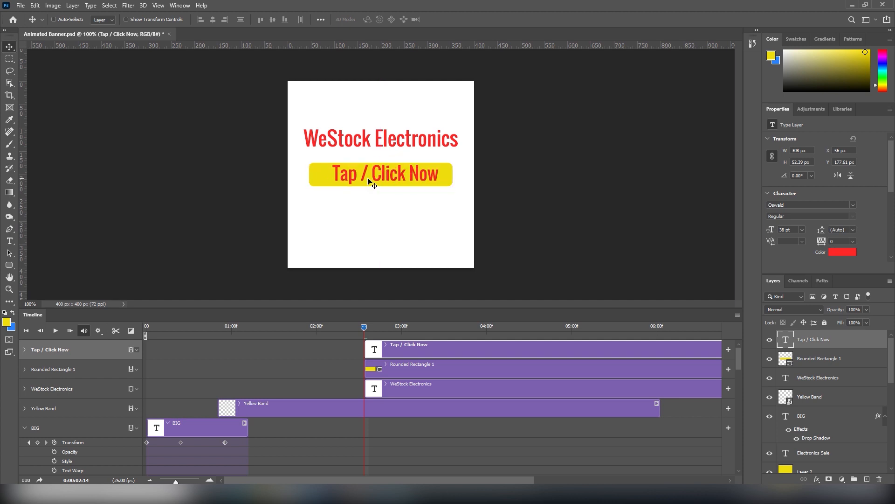
pyautogui.hotkey('shift', 'Right')
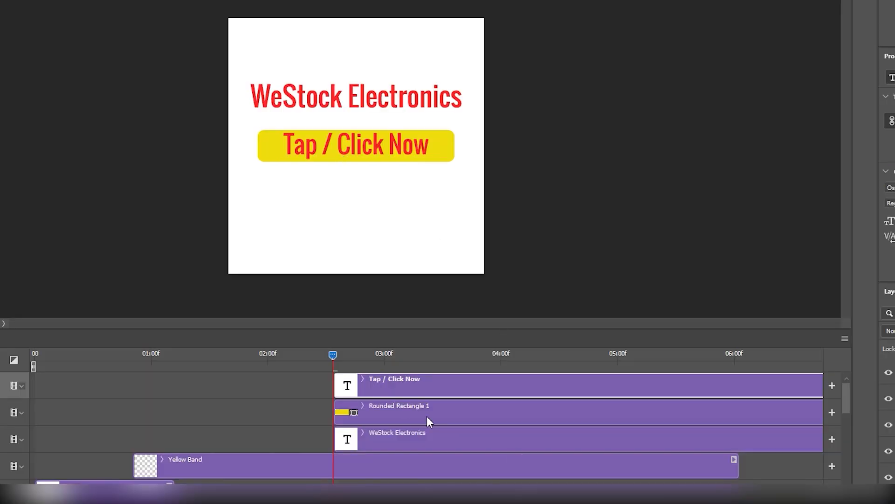
pyautogui.click(424, 416)
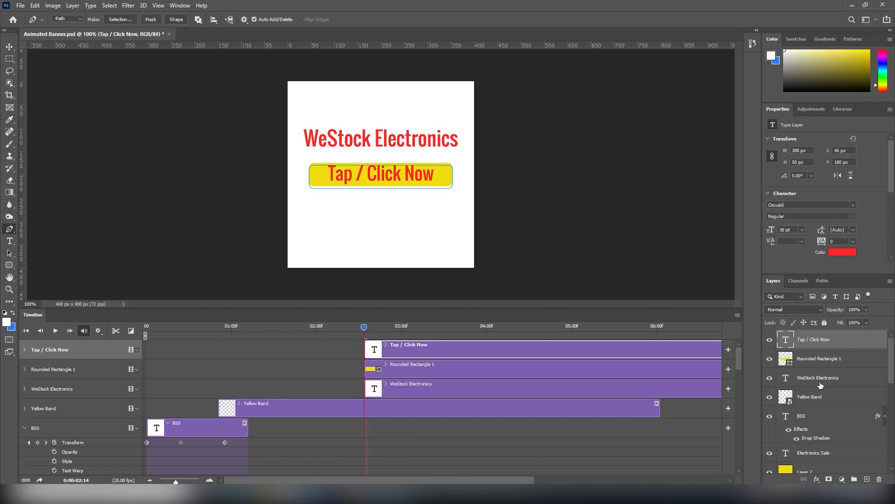
pyautogui.click(821, 383)
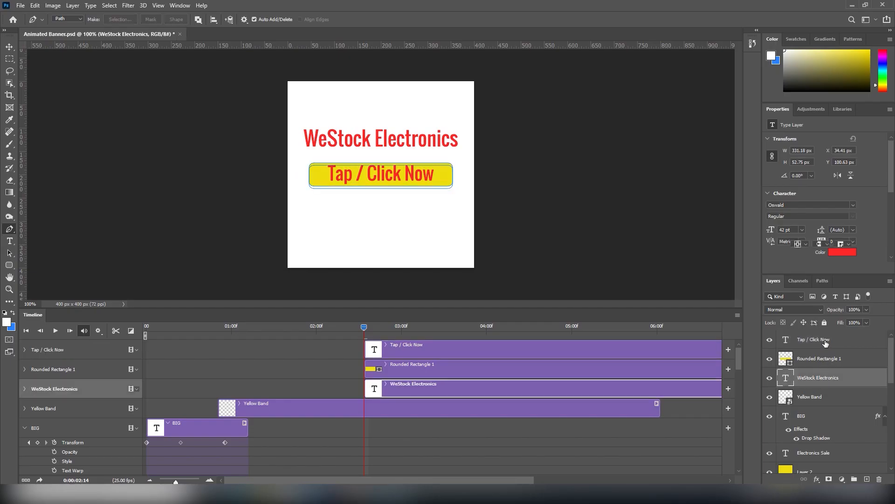
pyautogui.keyDown('shift'); pyautogui.click(824, 343); pyautogui.keyUp('shift')
pyautogui.scroll(-10, 367, 427)
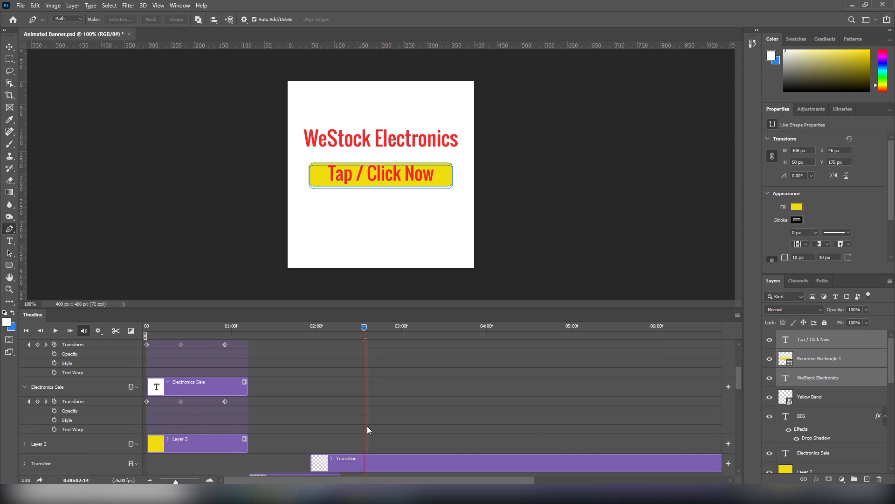
pyautogui.scroll(10, 367, 426)
pyautogui.scroll(-5, 367, 425)
pyautogui.scroll(5, 367, 424)
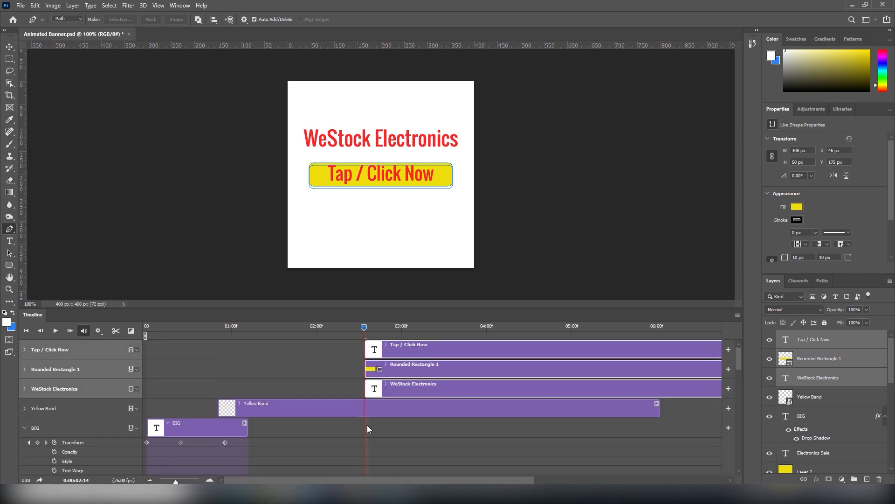
pyautogui.hotkey('alt', '[')
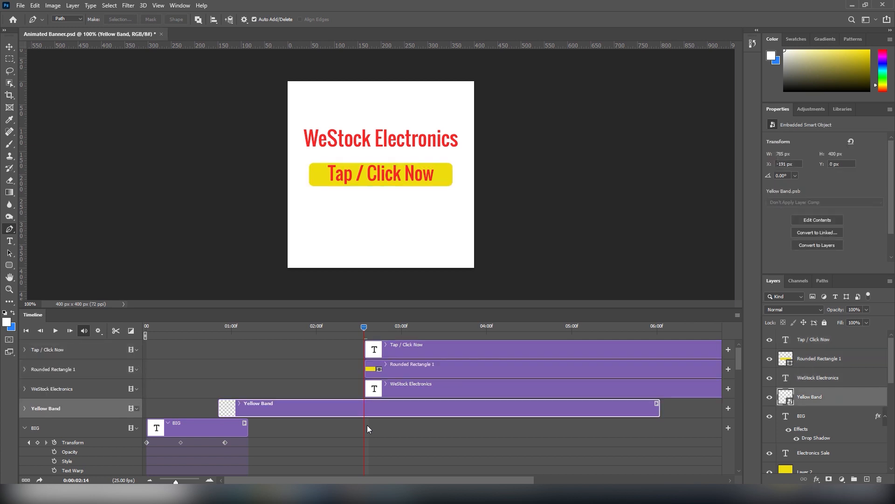
pyautogui.hotkey('alt', ']')
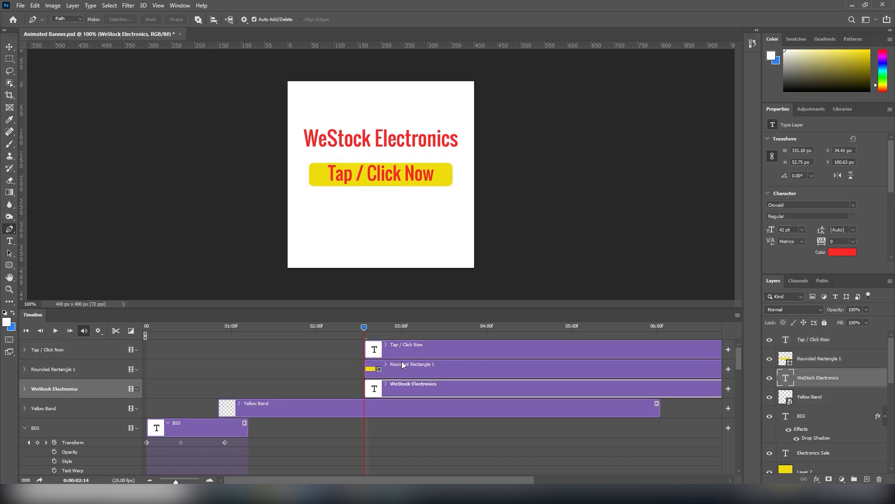
# Step: Move the Tap / Click Now, Rounded Rectangle 1 and WeStock Electronics layers together to just below the Transition layer
pyautogui.click(411, 354)
pyautogui.keyDown('shift'); pyautogui.click(410, 393); pyautogui.keyUp('shift')
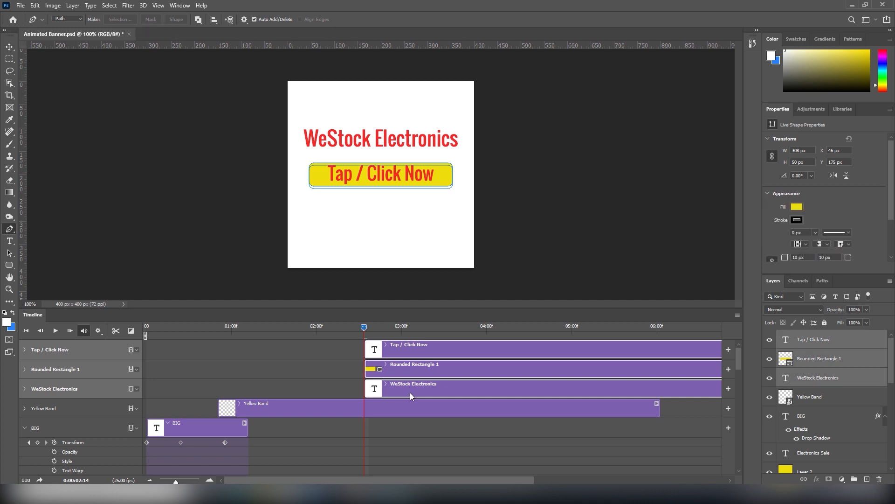
pyautogui.hotkey('ctrl', '[')
pyautogui.hotkey('ctrl', '[')
pyautogui.hotkey('ctrl', '[')
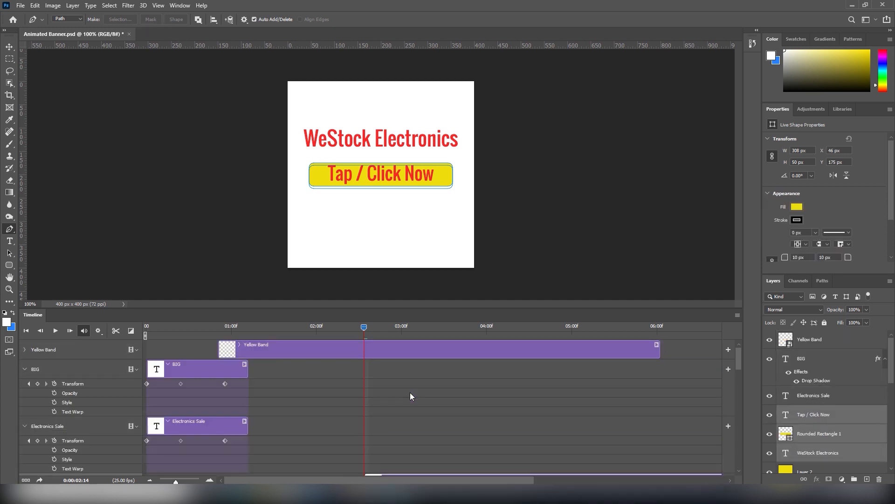
pyautogui.hotkey('ctrl', '[')
pyautogui.scroll(-5, 418, 396)
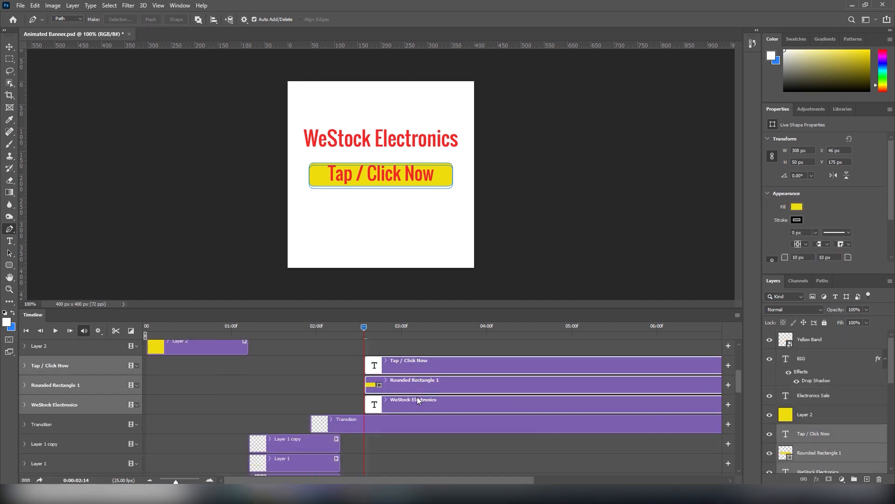
pyautogui.hotkey('ctrl', '[')
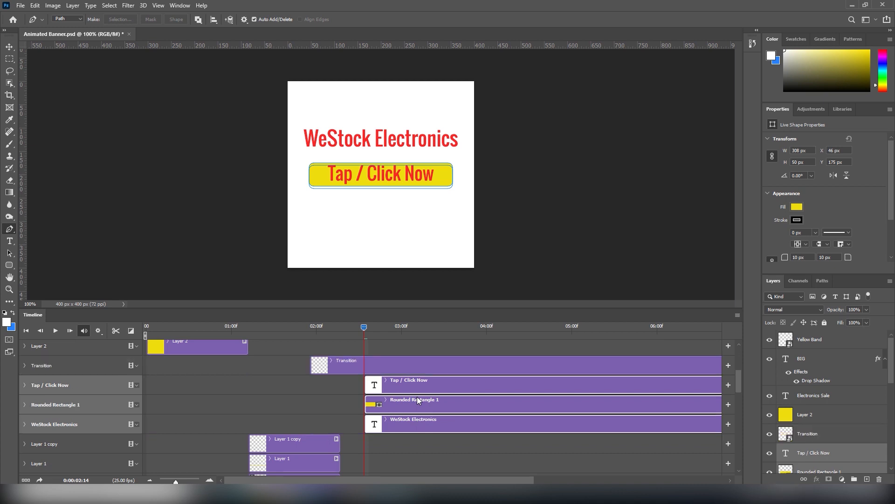
# Step: Select the three call-to-action layers and center them vertically as a group on the canvas
pyautogui.click(402, 463)
pyautogui.click(400, 391)
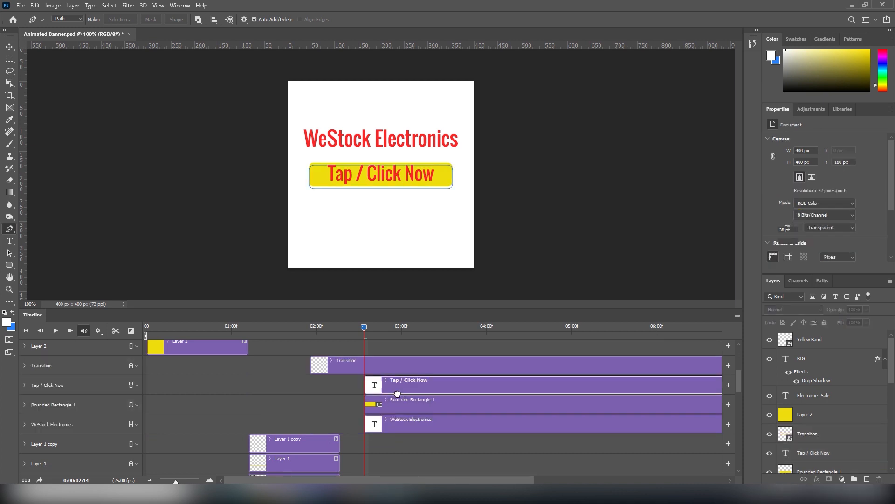
pyautogui.click(409, 440)
pyautogui.moveTo(398, 383); pyautogui.dragTo(415, 424)
pyautogui.keyDown('shift'); pyautogui.click(420, 426); pyautogui.keyUp('shift')
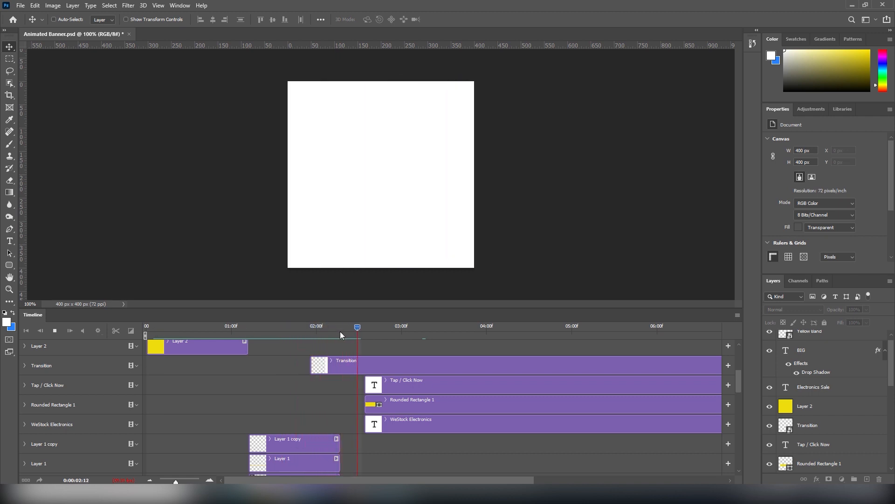
# Step: Shift the three call-to-action clips to start at 0:00:02:07 and play back the transition
pyautogui.moveTo(350, 329)
pyautogui.mouseDown()
pyautogui.moveTo(332, 326)
pyautogui.moveTo(341, 331)
pyautogui.mouseUp()
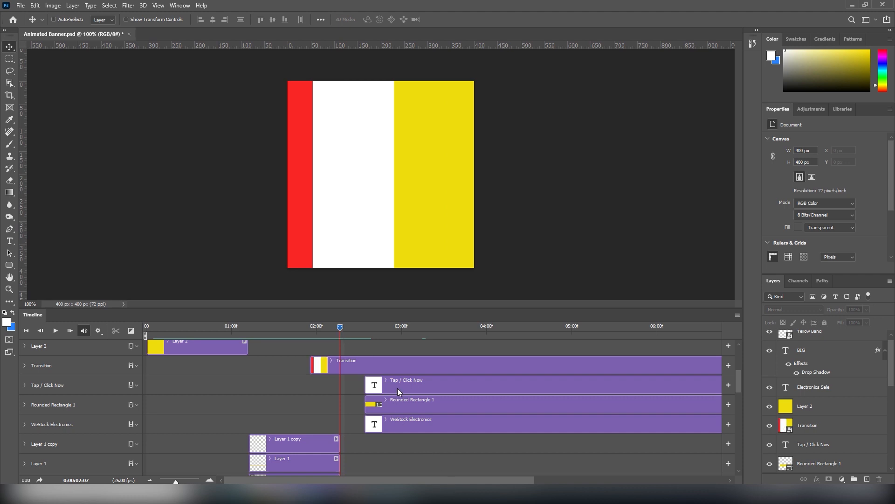
pyautogui.click(429, 384)
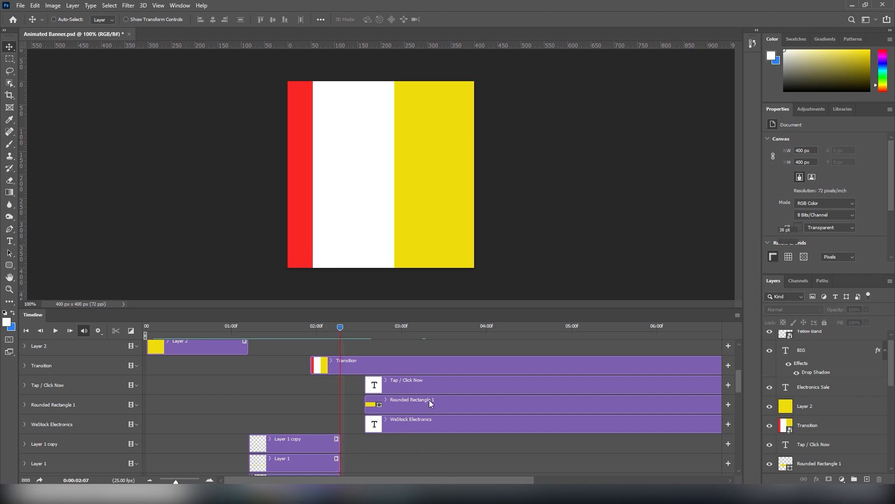
pyautogui.keyDown('shift'); pyautogui.click(442, 425); pyautogui.keyUp('shift')
pyautogui.moveTo(427, 385); pyautogui.dragTo(403, 381)
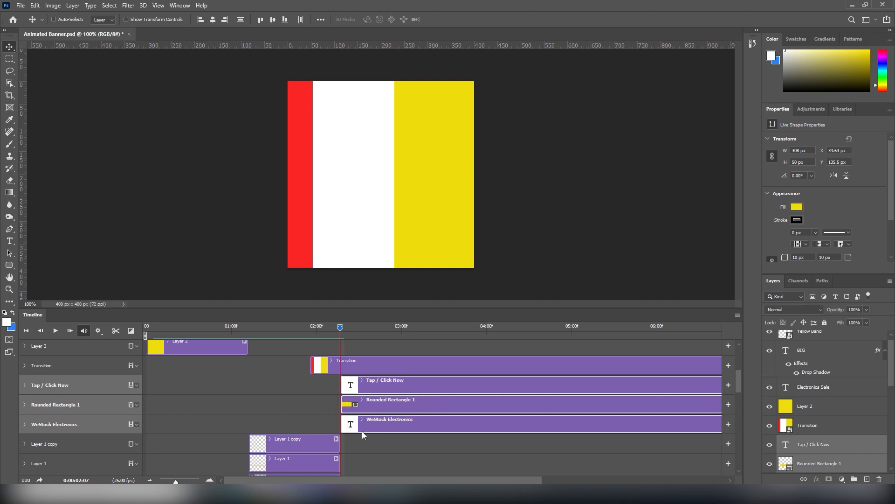
pyautogui.click(298, 331)
pyautogui.press('space')
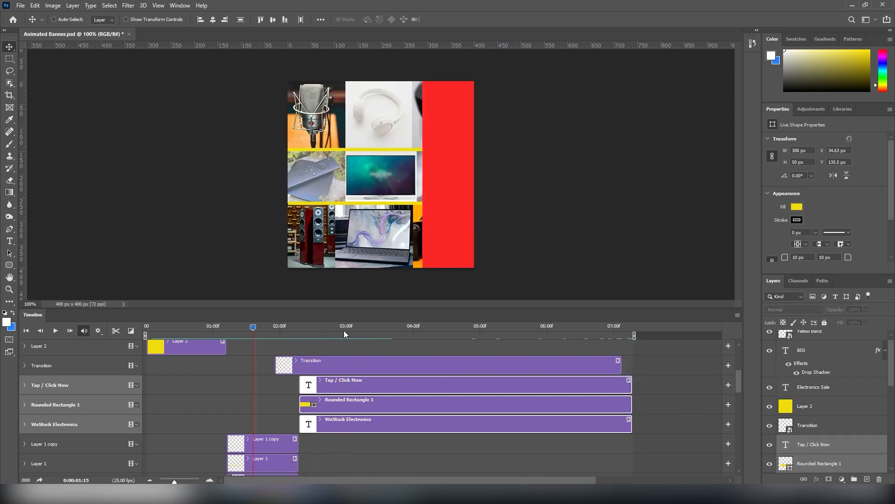
# Step: Move the playhead to 0:00:03:10 and end the timeline's work area there
pyautogui.moveTo(343, 330); pyautogui.dragTo(375, 345)
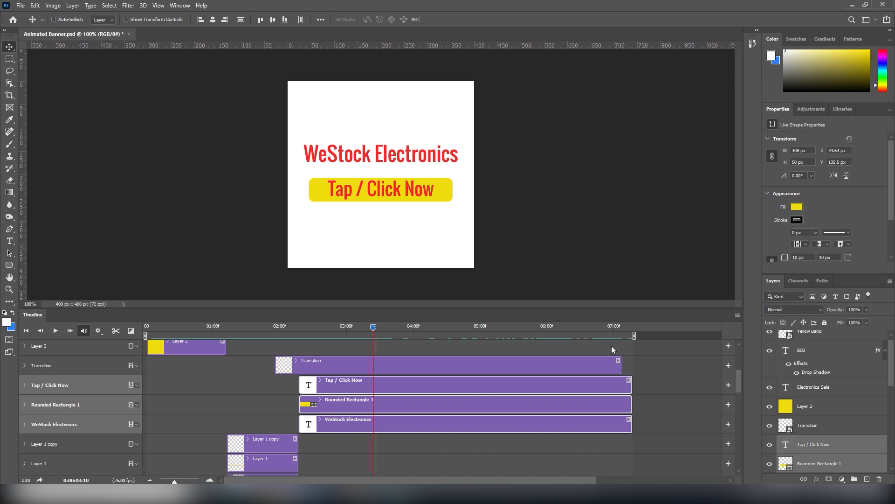
pyautogui.click(643, 349)
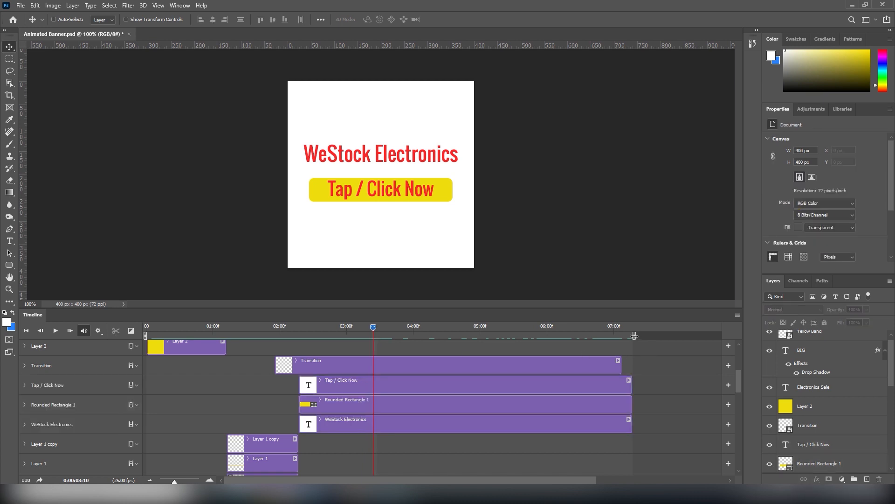
pyautogui.moveTo(634, 335); pyautogui.dragTo(373, 337)
# Step: Preview the banner animation within the work area and check the timeline's Loop Playback option
pyautogui.press('space')
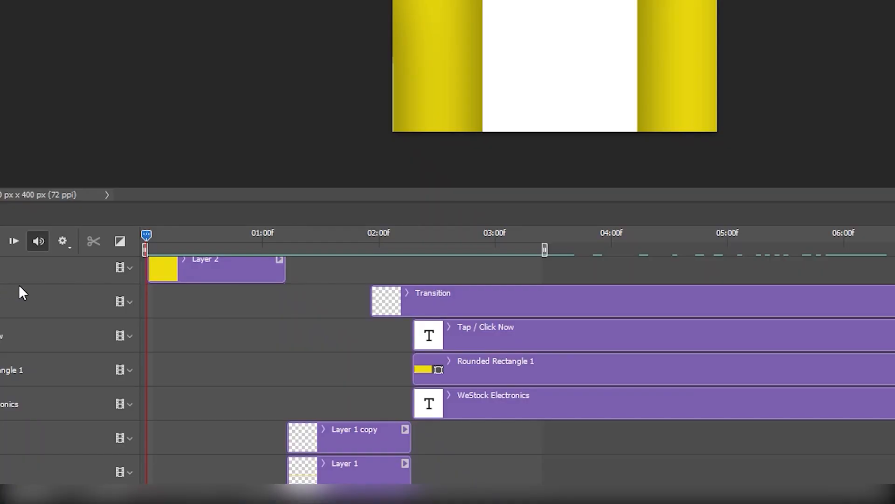
pyautogui.moveTo(542, 303); pyautogui.dragTo(534, 303)
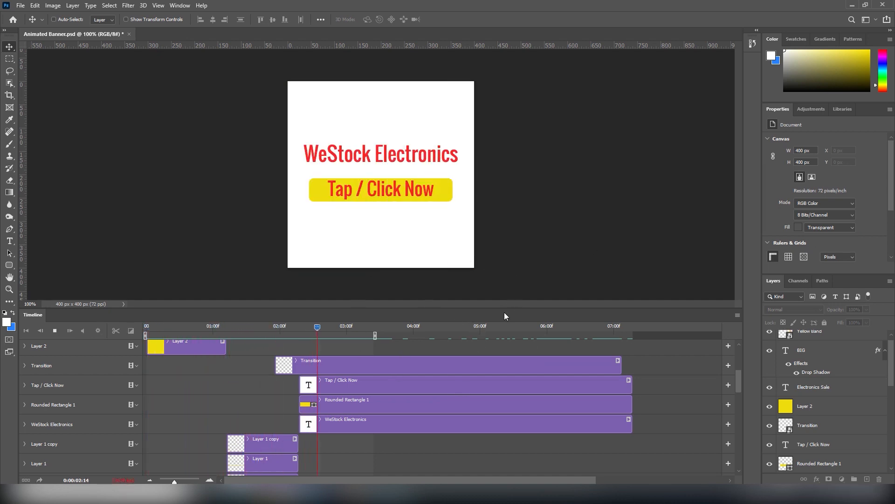
pyautogui.click(738, 315)
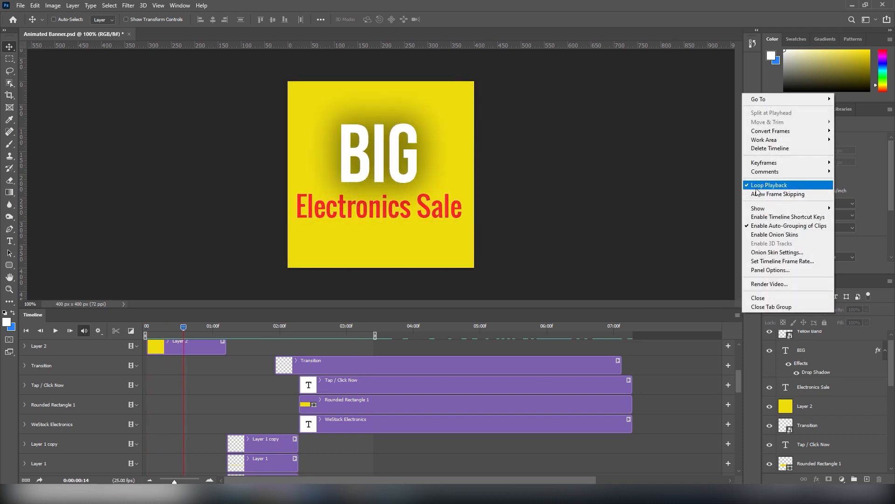
pyautogui.press('space')
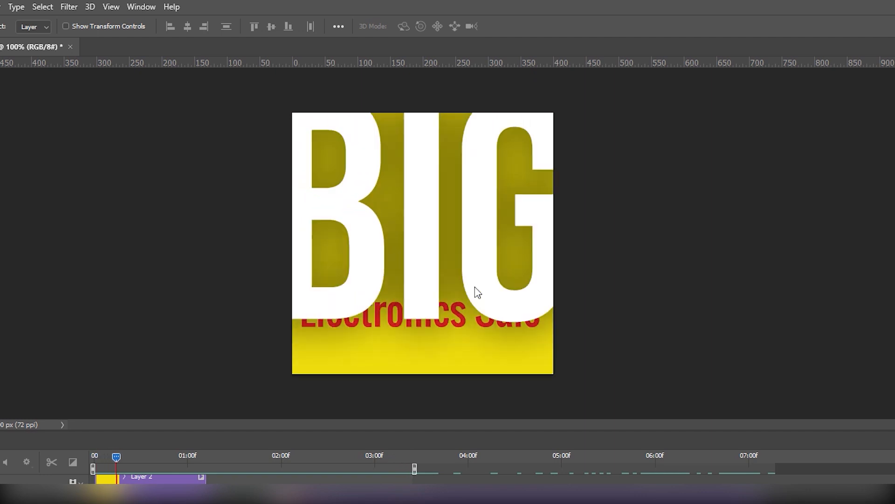
pyautogui.moveTo(161, 466); pyautogui.dragTo(166, 465)
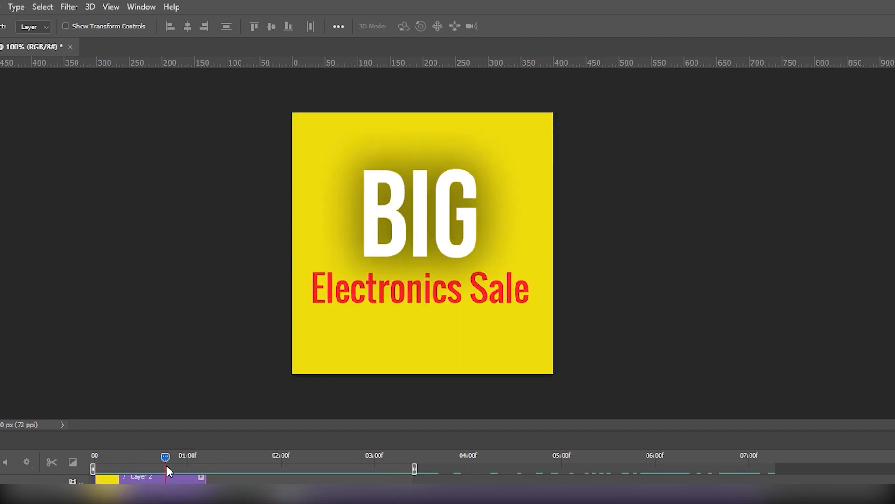
pyautogui.press('space')
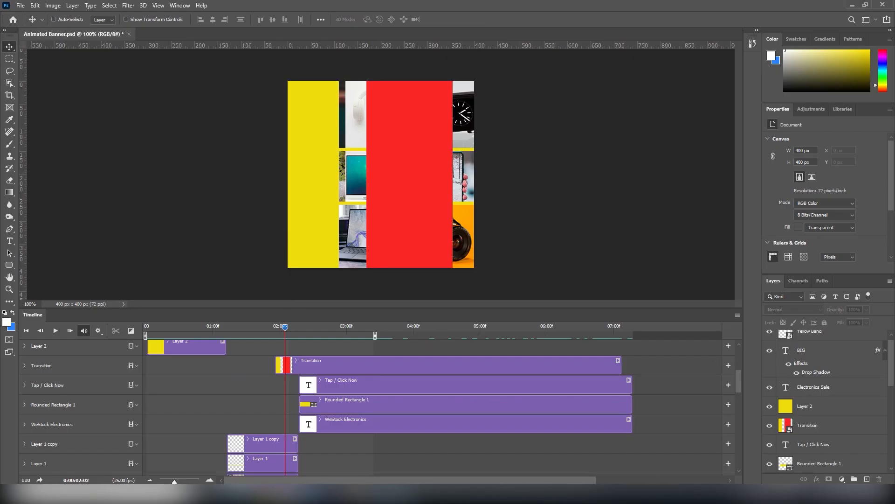
# Step: Open the video render settings and choose the Desktop as the destination folder for Animated Banner.mp4
pyautogui.click(738, 315)
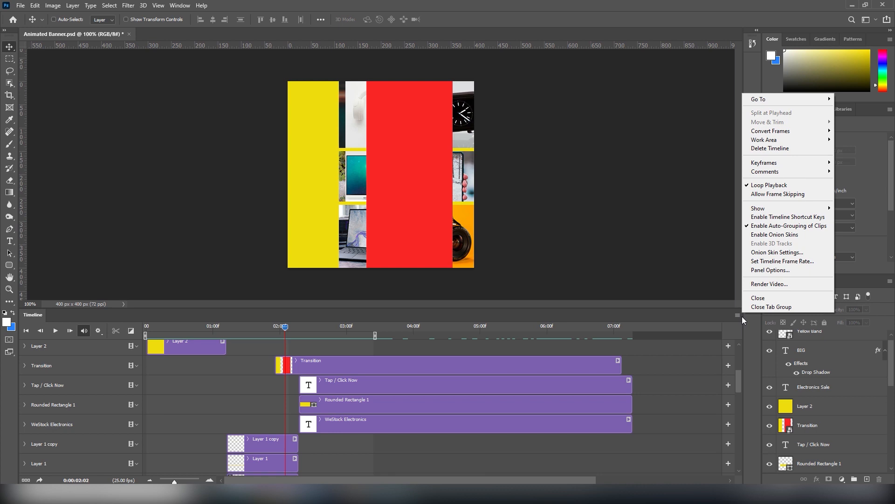
pyautogui.click(765, 284)
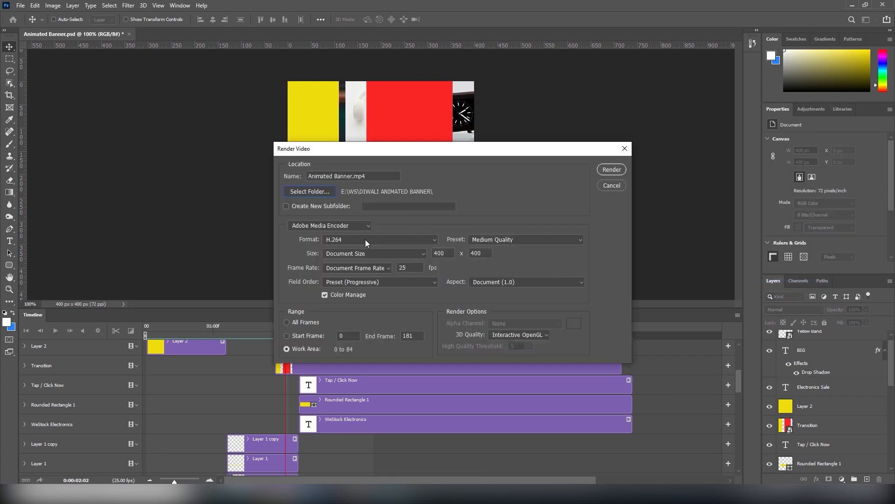
pyautogui.click(304, 195)
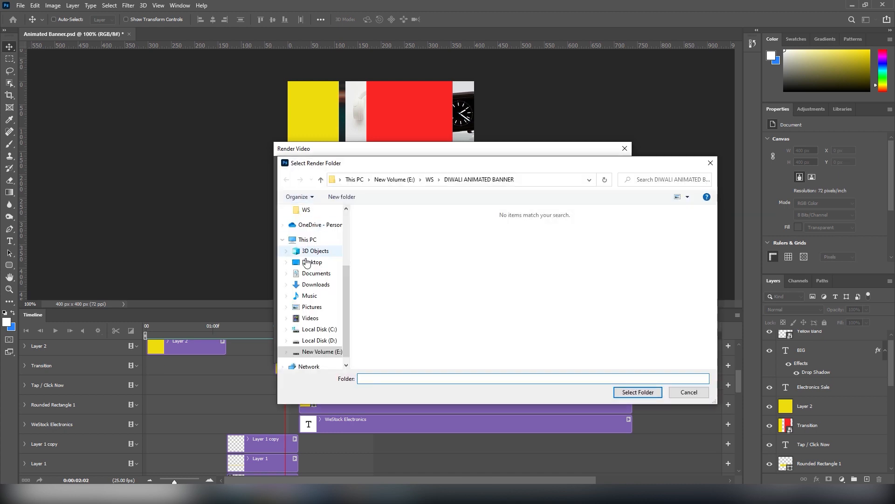
pyautogui.click(311, 264)
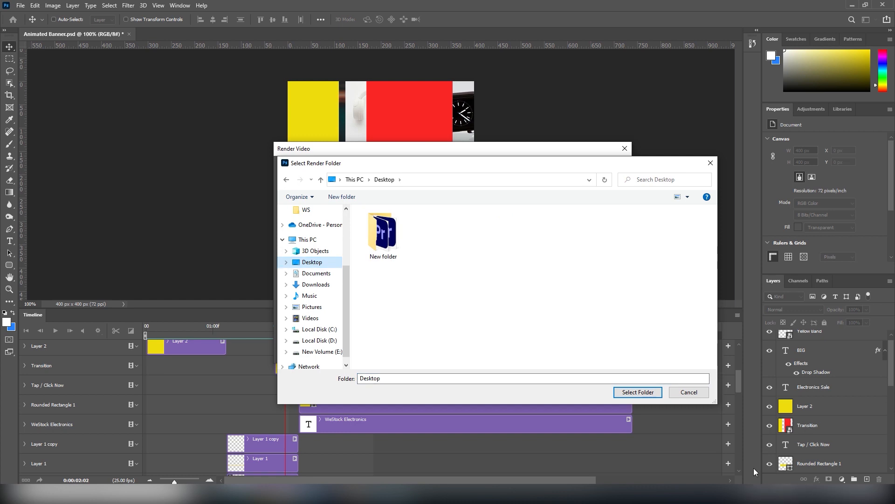
pyautogui.click(628, 393)
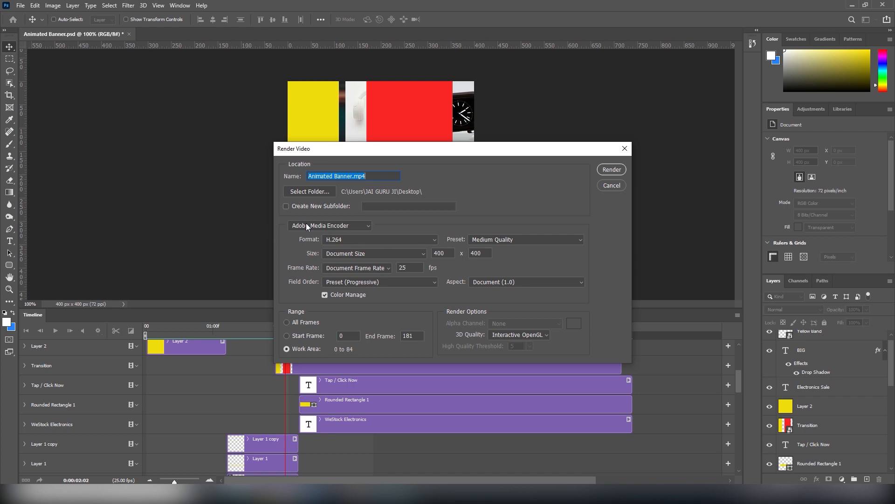
pyautogui.click(319, 226)
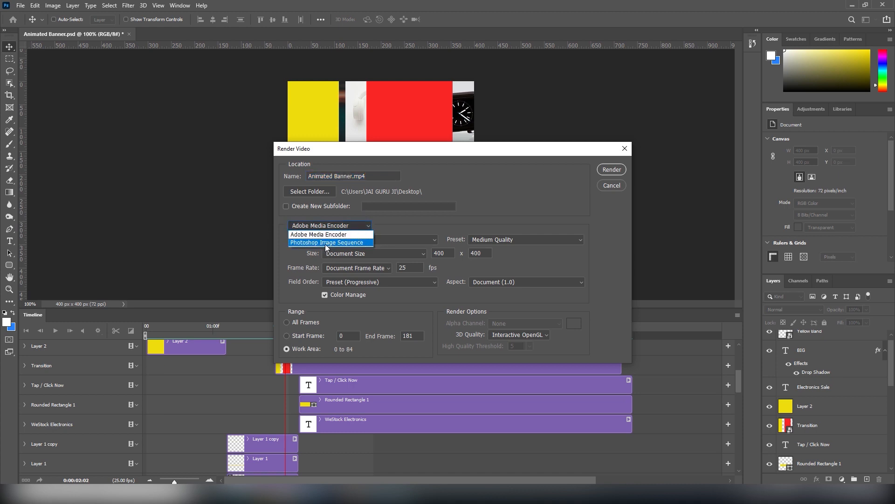
pyautogui.click(325, 242)
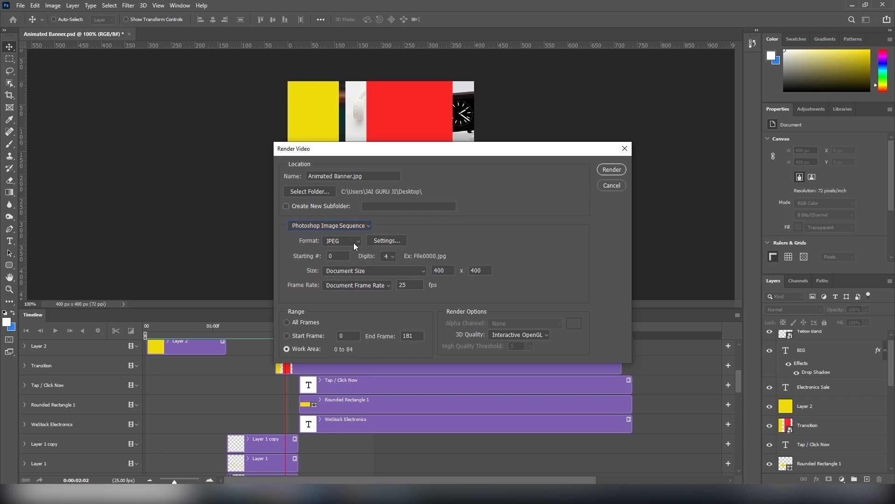
pyautogui.click(355, 243)
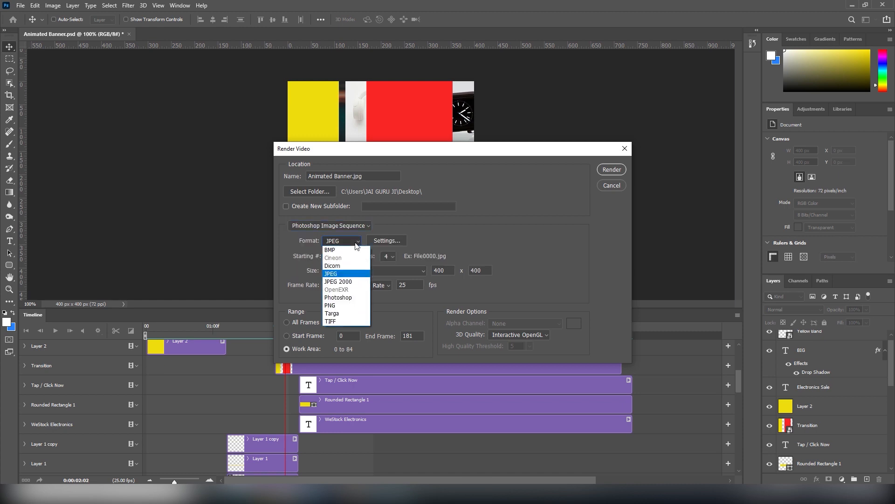
pyautogui.click(356, 245)
pyautogui.click(340, 226)
pyautogui.click(340, 226)
pyautogui.click(340, 226)
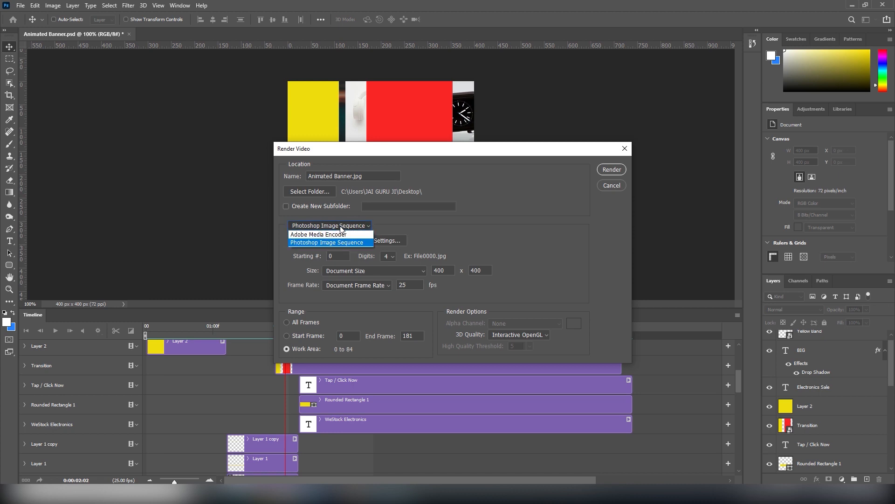
pyautogui.click(314, 236)
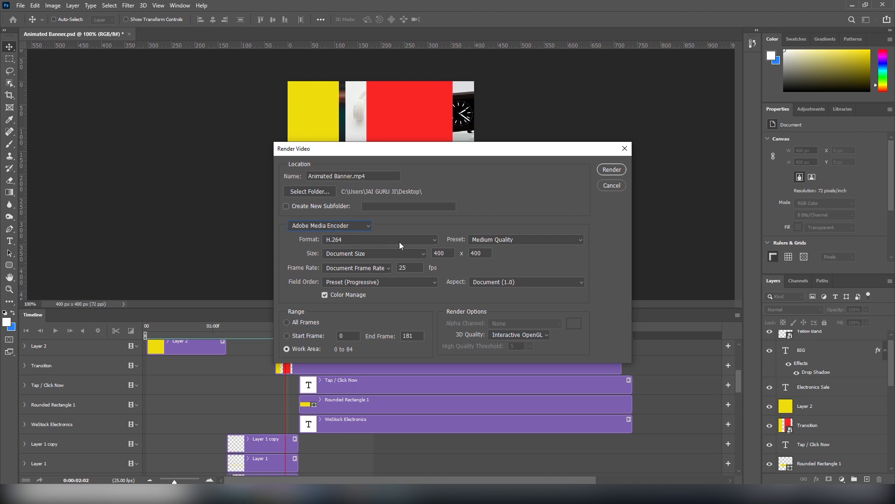
# Step: Set the H.264 render preset to High Quality
pyautogui.click(516, 240)
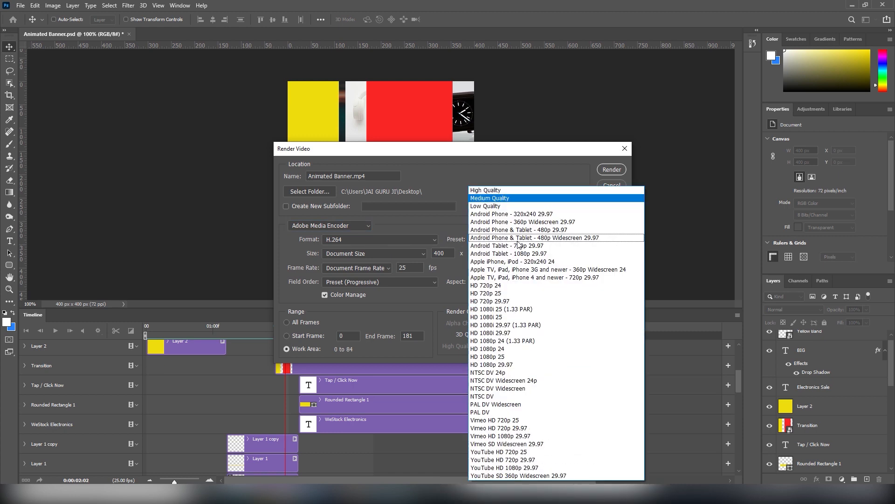
pyautogui.click(493, 200)
pyautogui.click(496, 240)
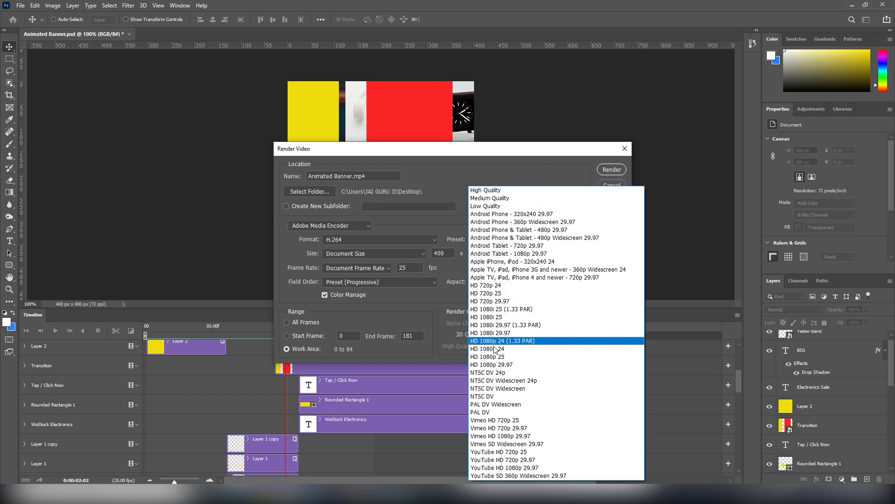
pyautogui.click(488, 190)
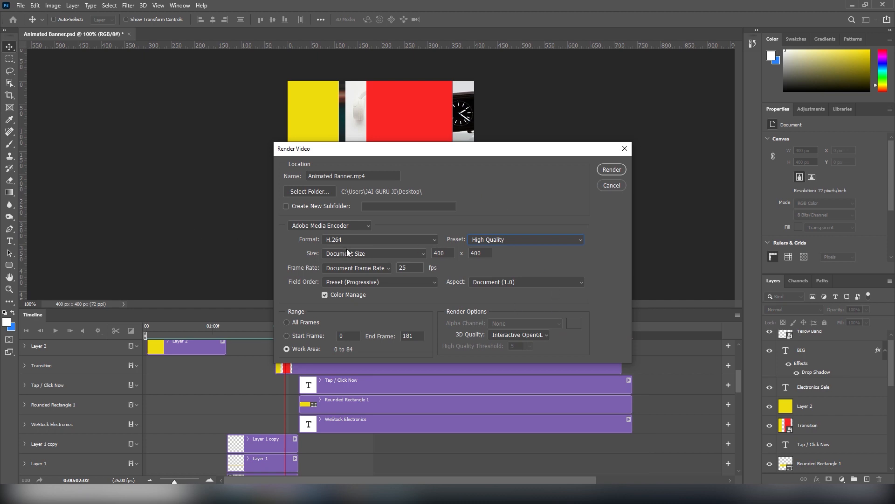
# Step: Examine the size presets available for the rendered video while keeping Document Size
pyautogui.click(369, 253)
pyautogui.click(361, 253)
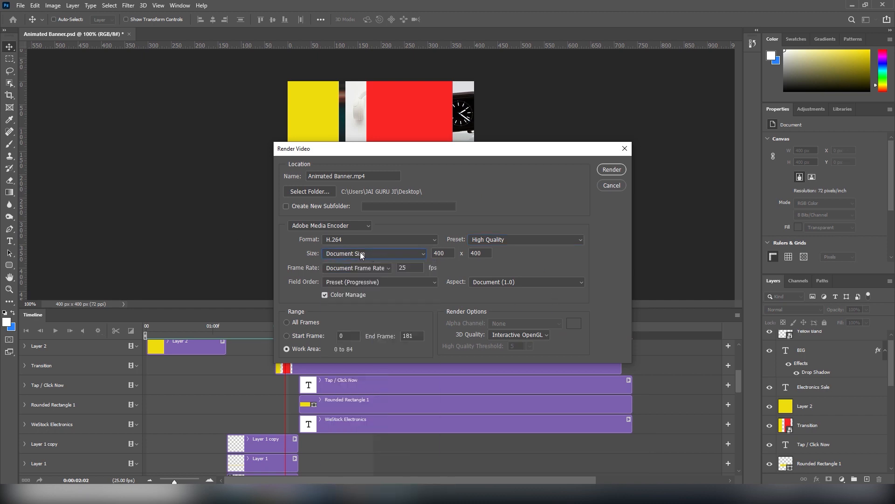
pyautogui.click(327, 254)
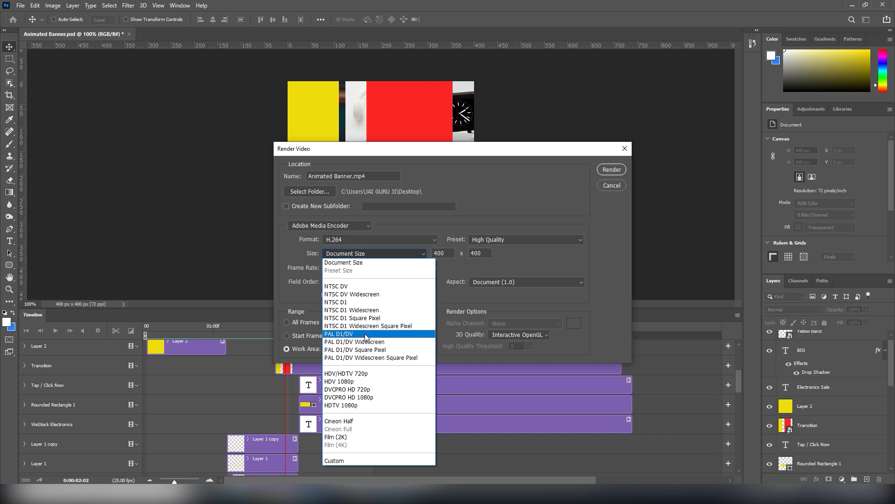
pyautogui.click(371, 265)
pyautogui.click(375, 254)
pyautogui.click(375, 253)
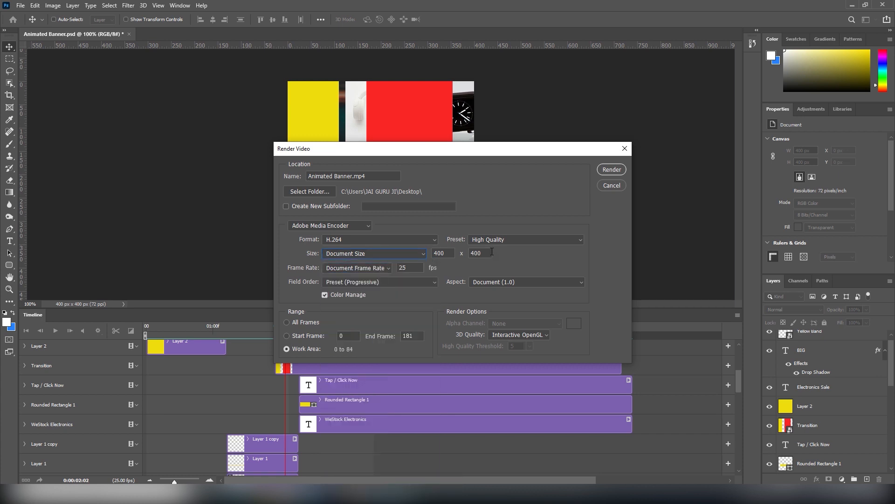
pyautogui.click(389, 252)
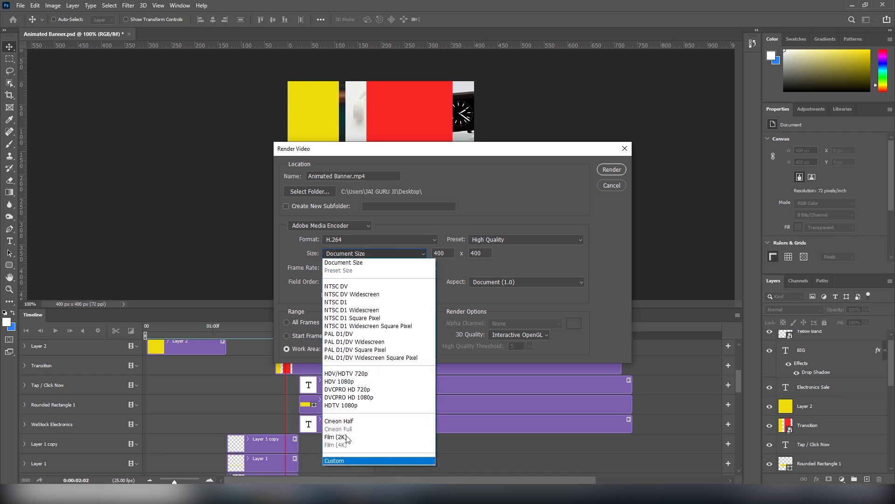
pyautogui.click(472, 205)
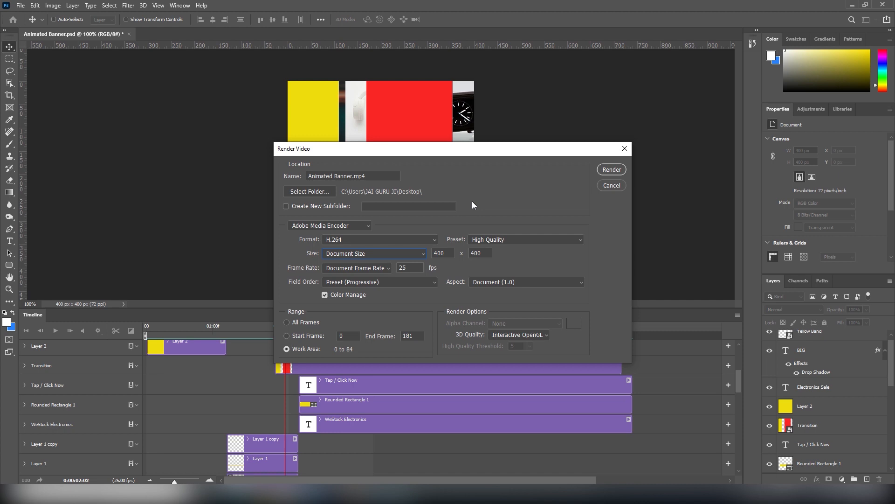
pyautogui.click(367, 254)
pyautogui.click(367, 256)
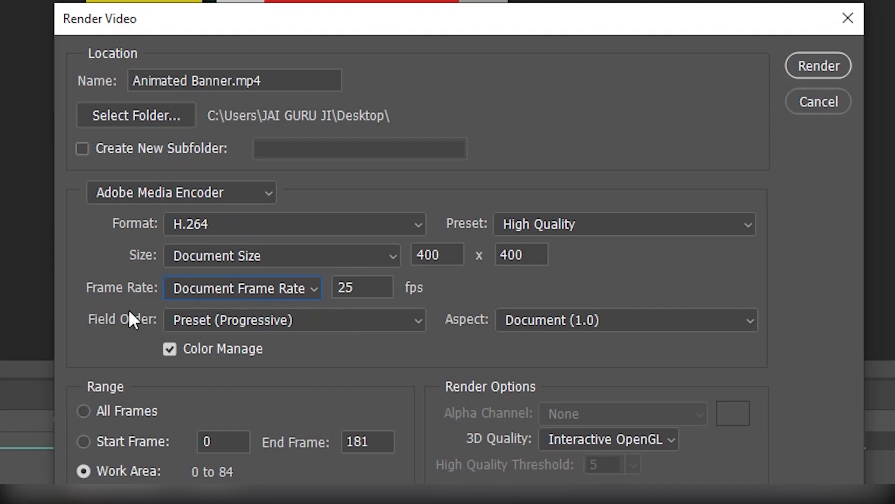
# Step: Check the frame rate, field order and aspect options, and render the work area as an H.264 video
pyautogui.click(206, 287)
pyautogui.click(206, 293)
pyautogui.click(247, 288)
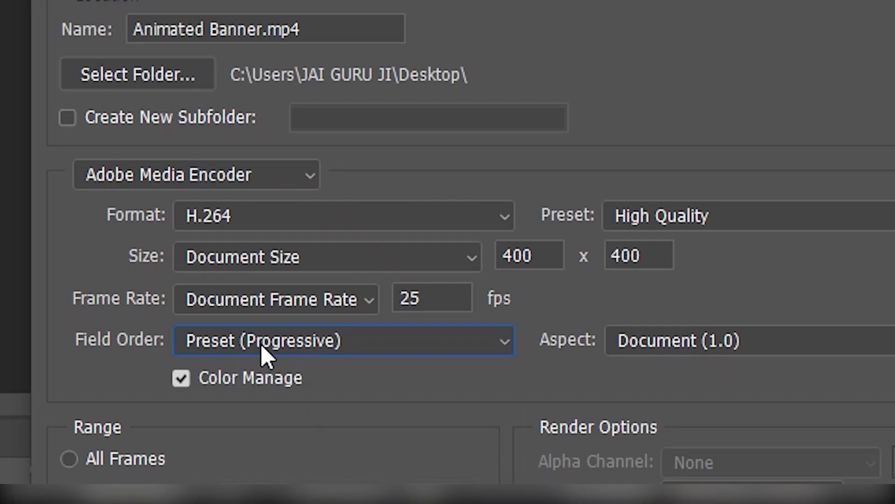
pyautogui.click(352, 282)
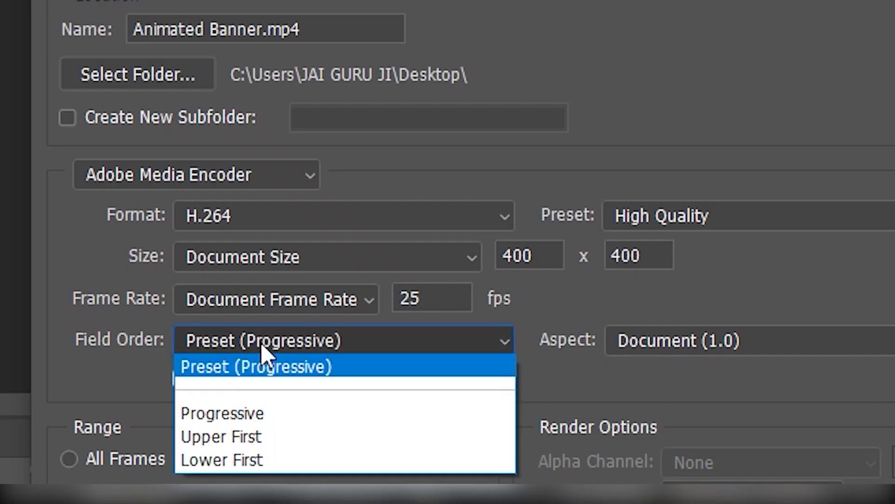
pyautogui.click(261, 347)
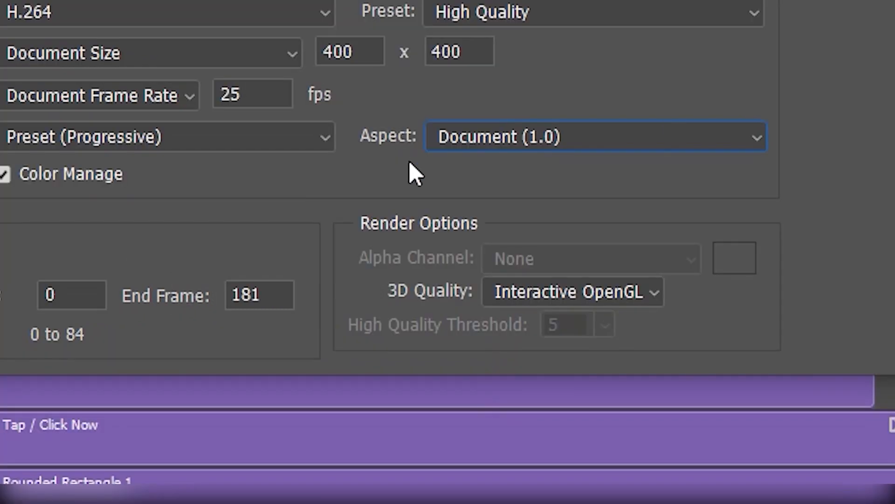
pyautogui.click(565, 133)
pyautogui.click(564, 131)
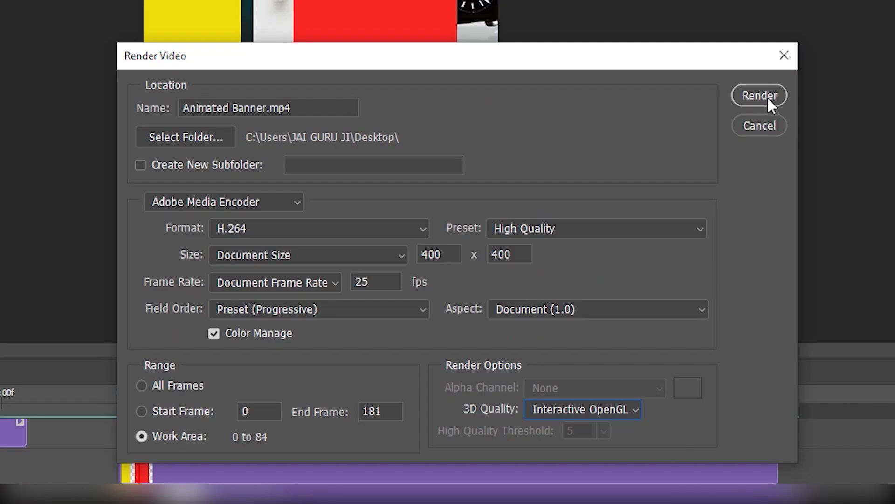
pyautogui.click(767, 95)
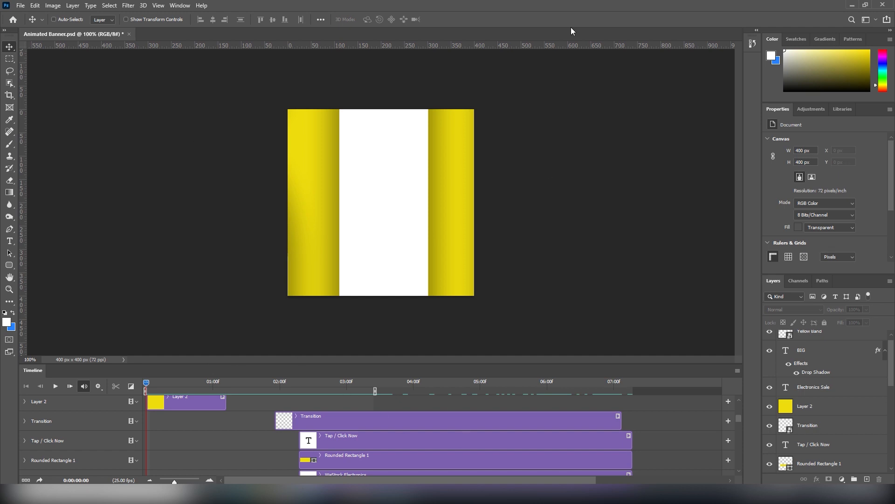
# Step: Save a copy of the animation on the Desktop as Animated Banner in GIF format
pyautogui.click(21, 5)
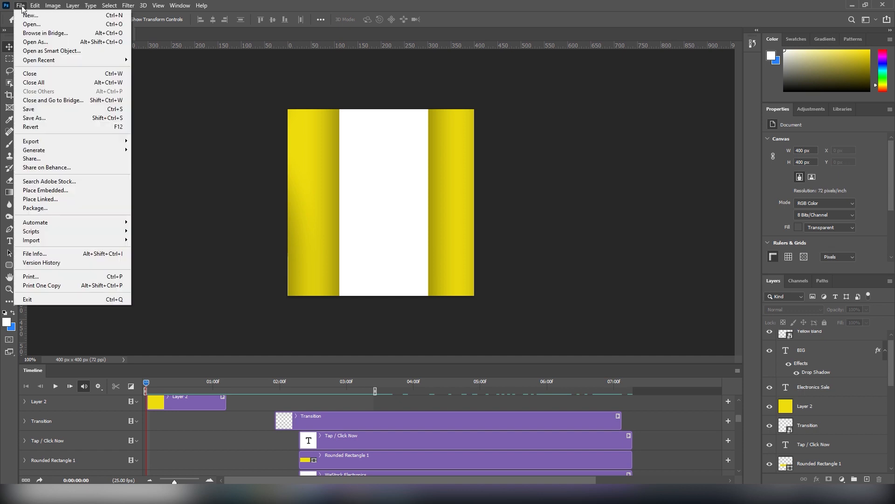
pyautogui.click(37, 120)
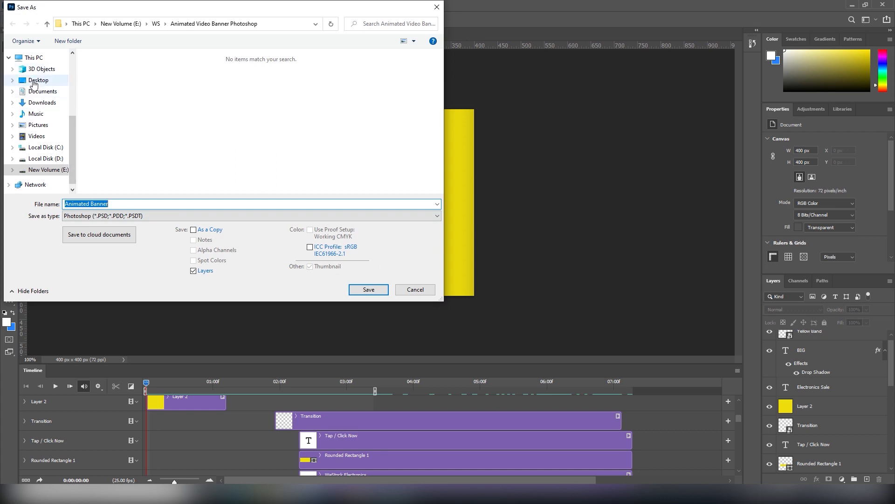
pyautogui.click(34, 82)
pyautogui.click(120, 214)
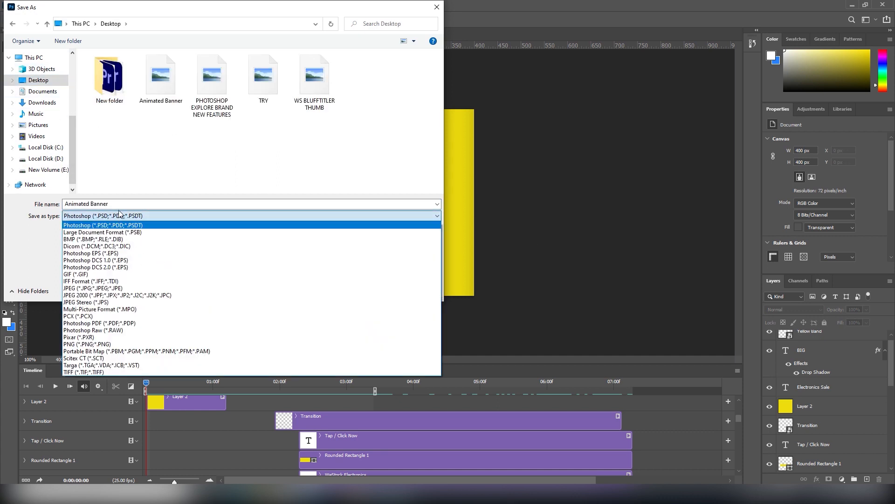
pyautogui.click(31, 232)
pyautogui.click(84, 218)
pyautogui.click(7, 230)
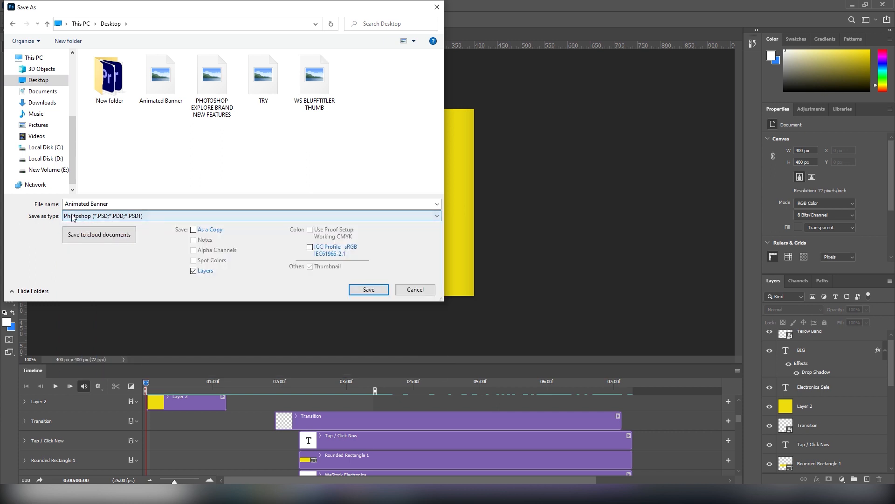
pyautogui.click(128, 218)
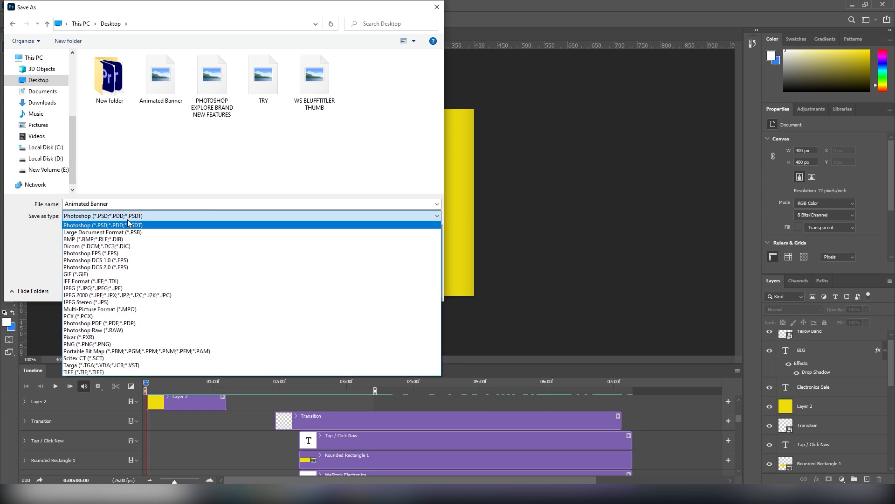
pyautogui.click(73, 275)
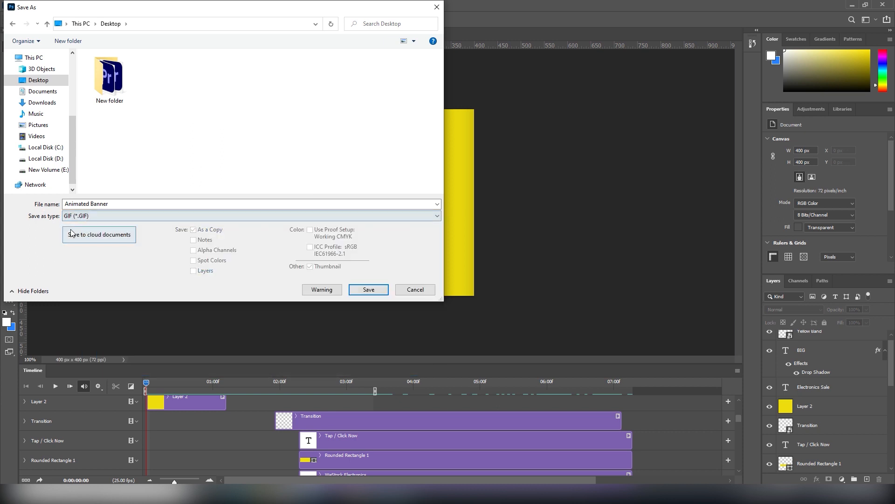
pyautogui.click(376, 290)
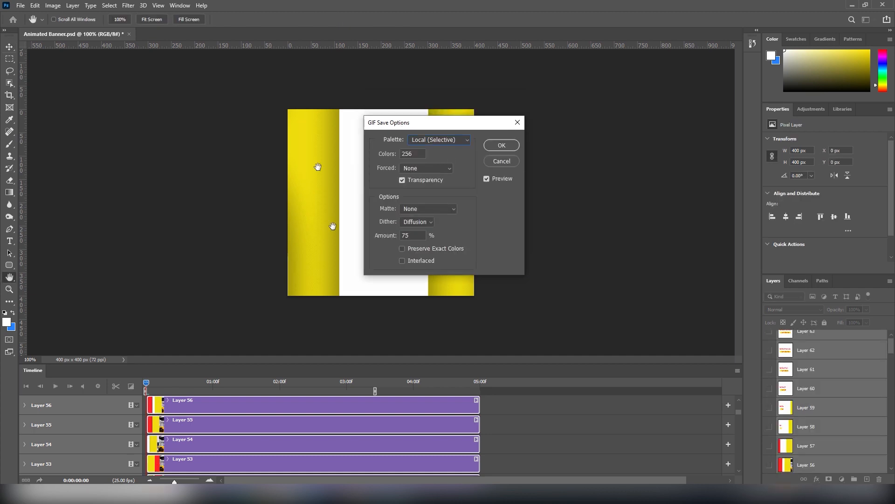
# Step: Export the GIF with the Local (Selective) palette and forced colors set to None, and switch to Photos to view it
pyautogui.click(430, 141)
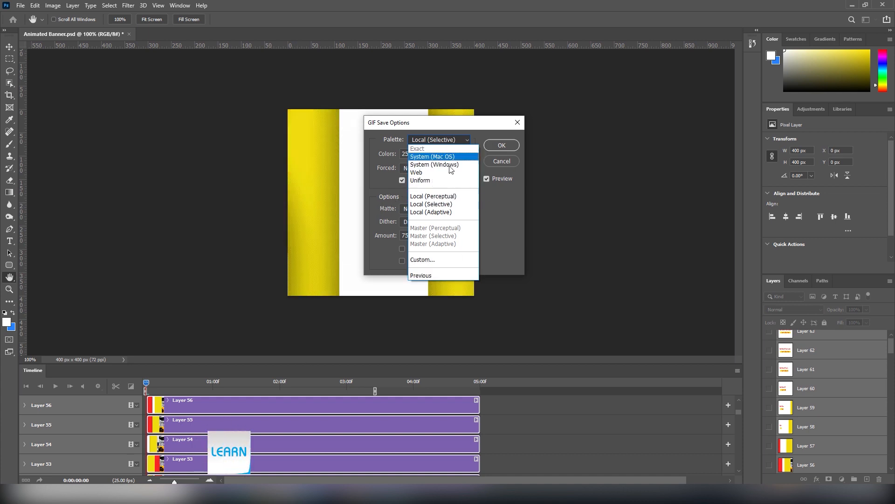
pyautogui.click(427, 204)
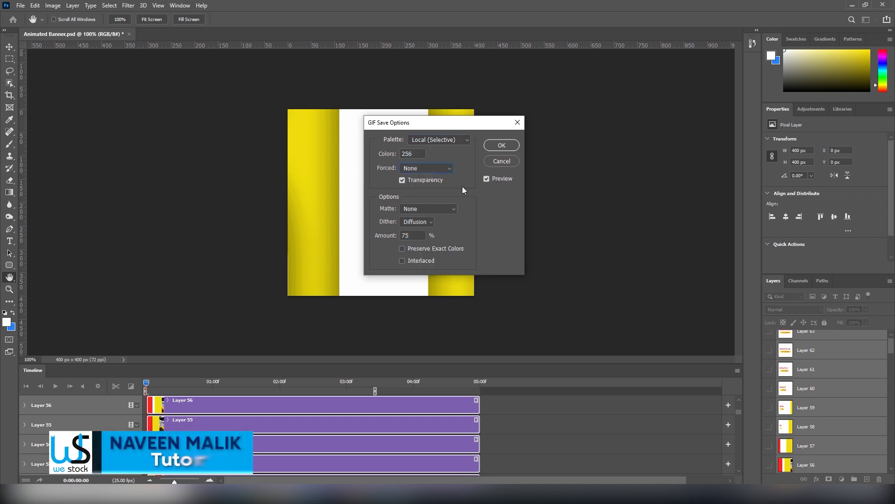
pyautogui.click(421, 168)
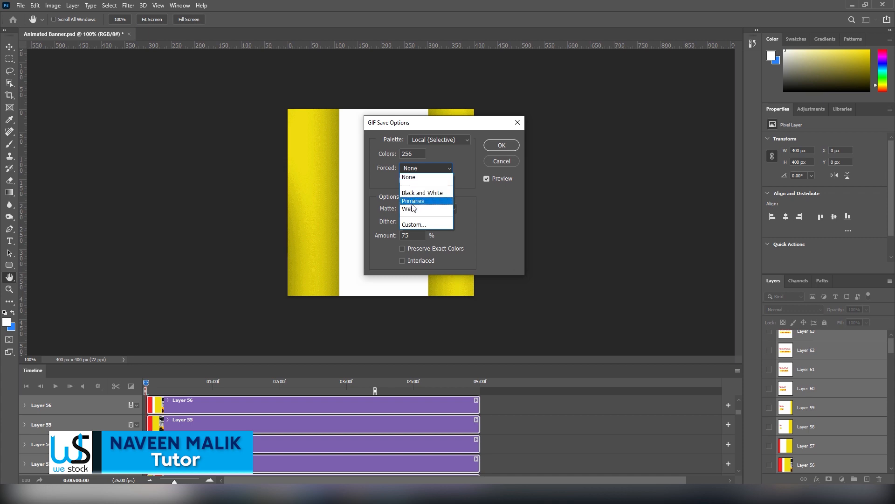
pyautogui.click(413, 209)
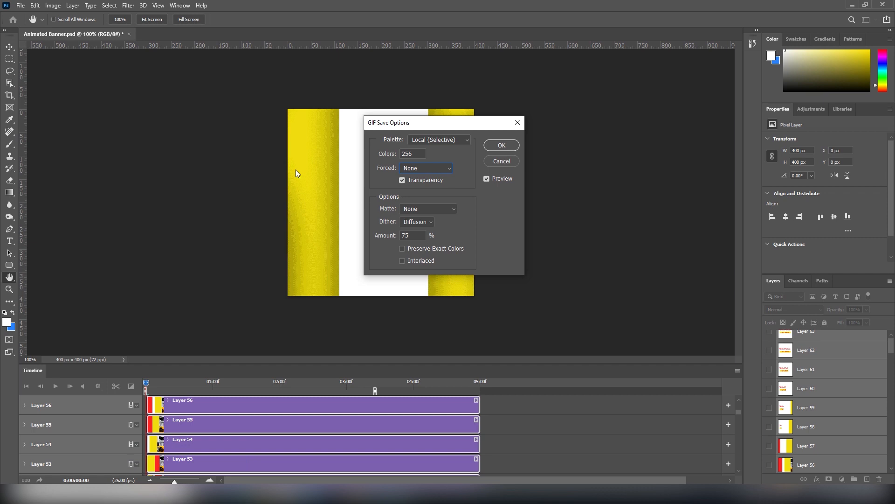
pyautogui.click(441, 170)
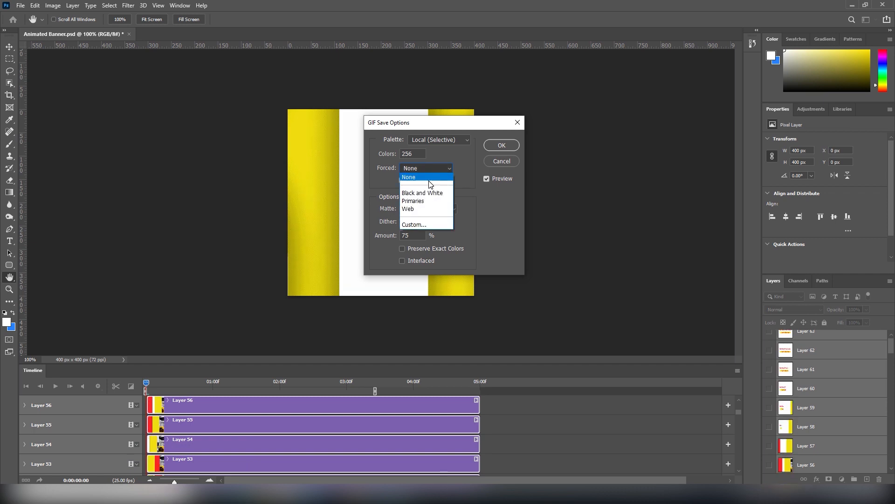
pyautogui.click(429, 179)
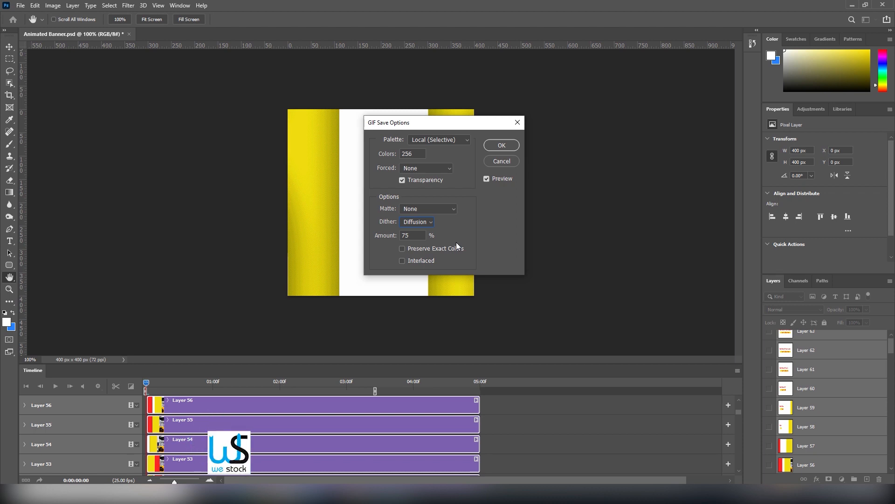
pyautogui.click(495, 147)
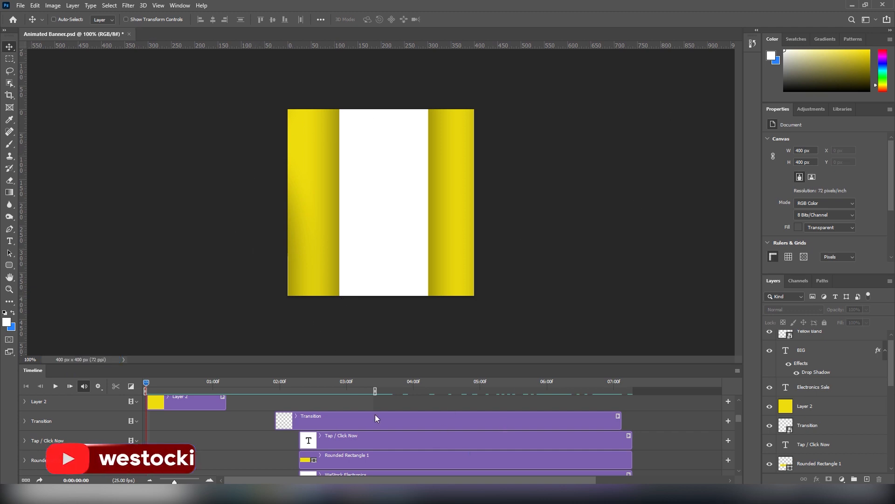
pyautogui.click(849, 5)
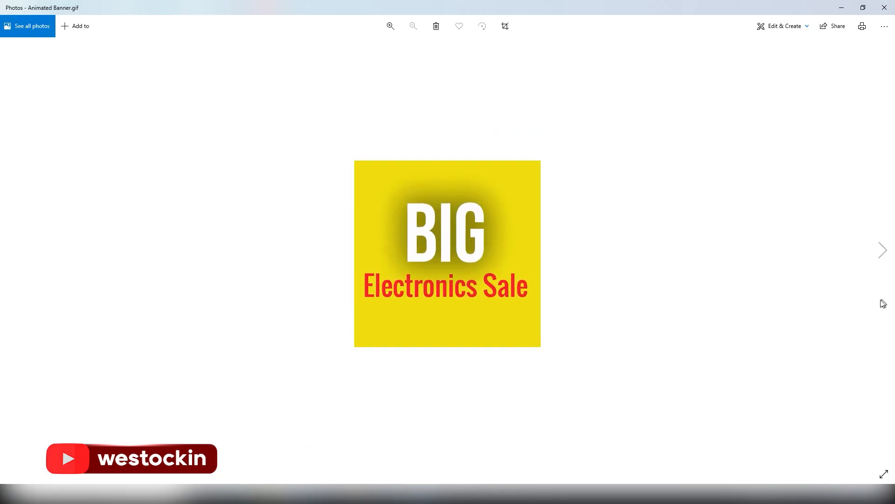